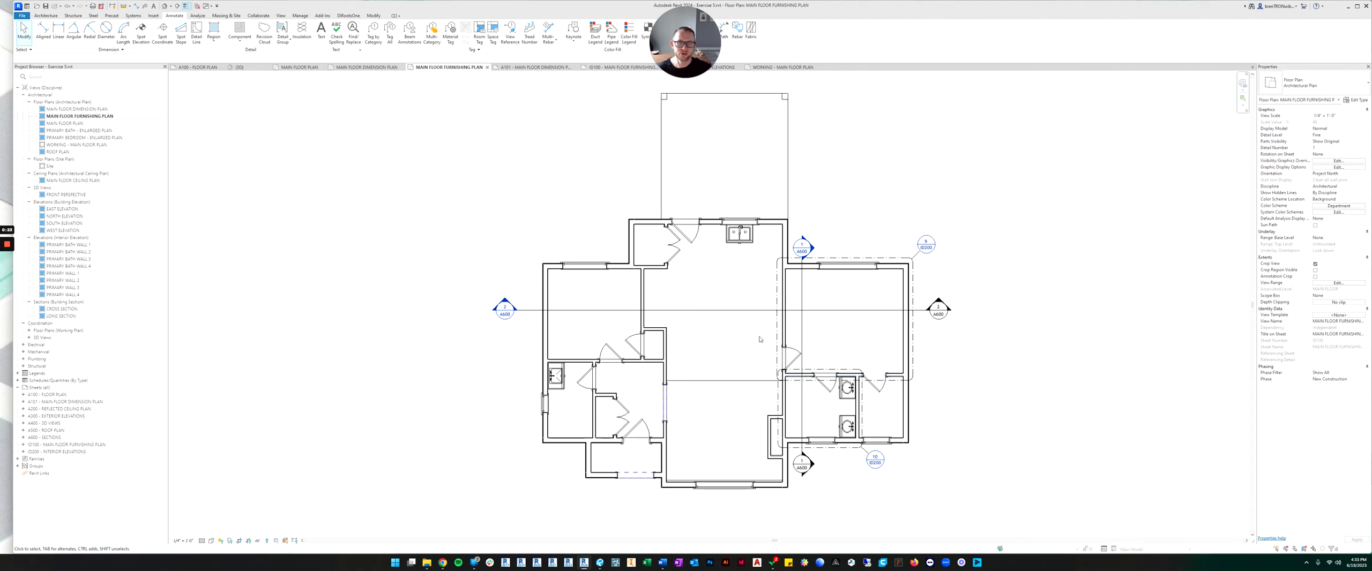
Step: Examine the main floor furnishing plan, including the primary bedroom callout, the section lines and the room areas
{"action": "middle_click_drag", "start_coordinate": [759, 339], "coordinate": [737, 352]}
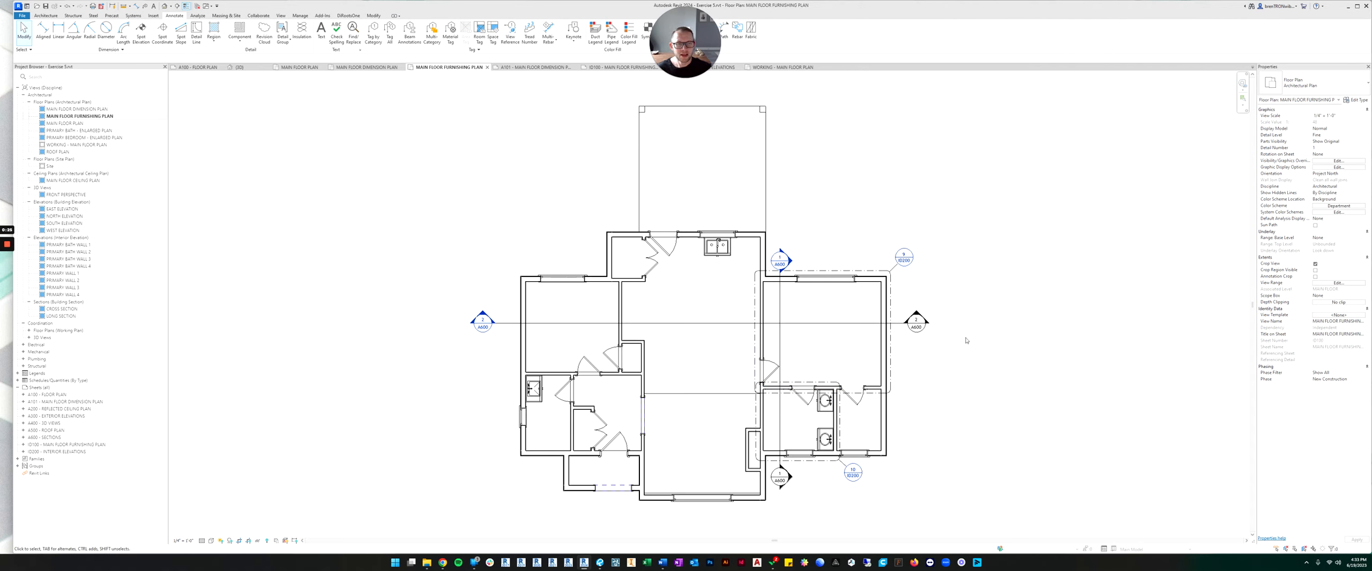
{"action": "middle_click_drag", "start_coordinate": [970, 323], "coordinate": [952, 307]}
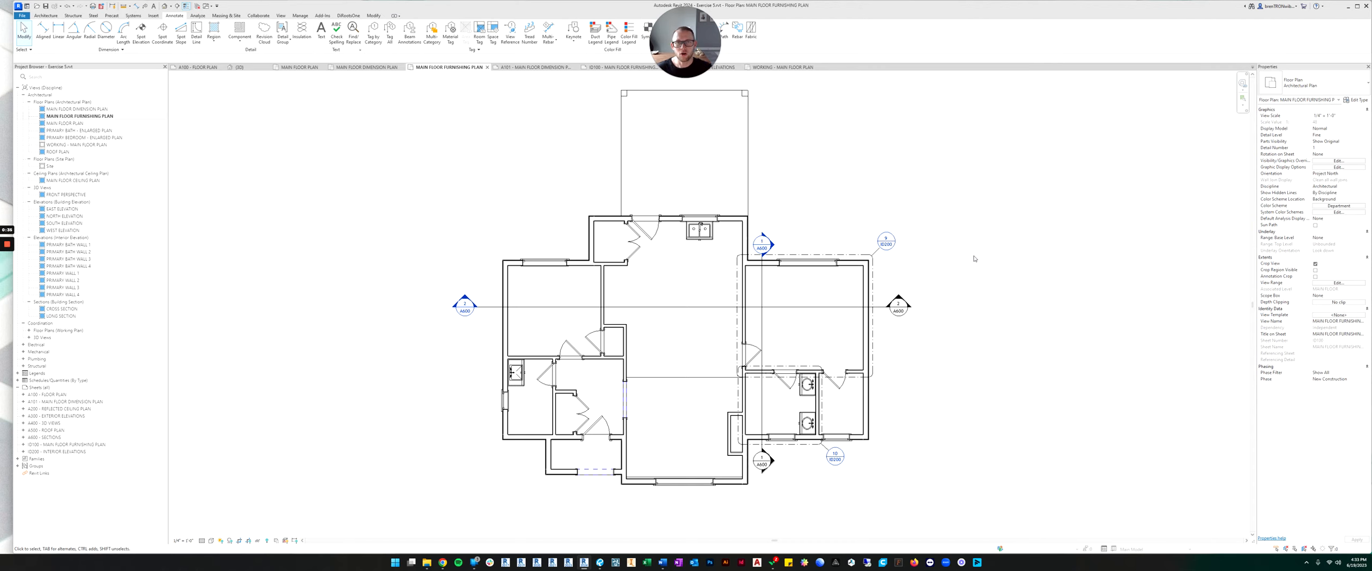
{"action": "scroll", "coordinate": [974, 259], "scroll_direction": "up", "scroll_amount": 1}
{"action": "scroll", "coordinate": [974, 259], "scroll_direction": "down", "scroll_amount": 1}
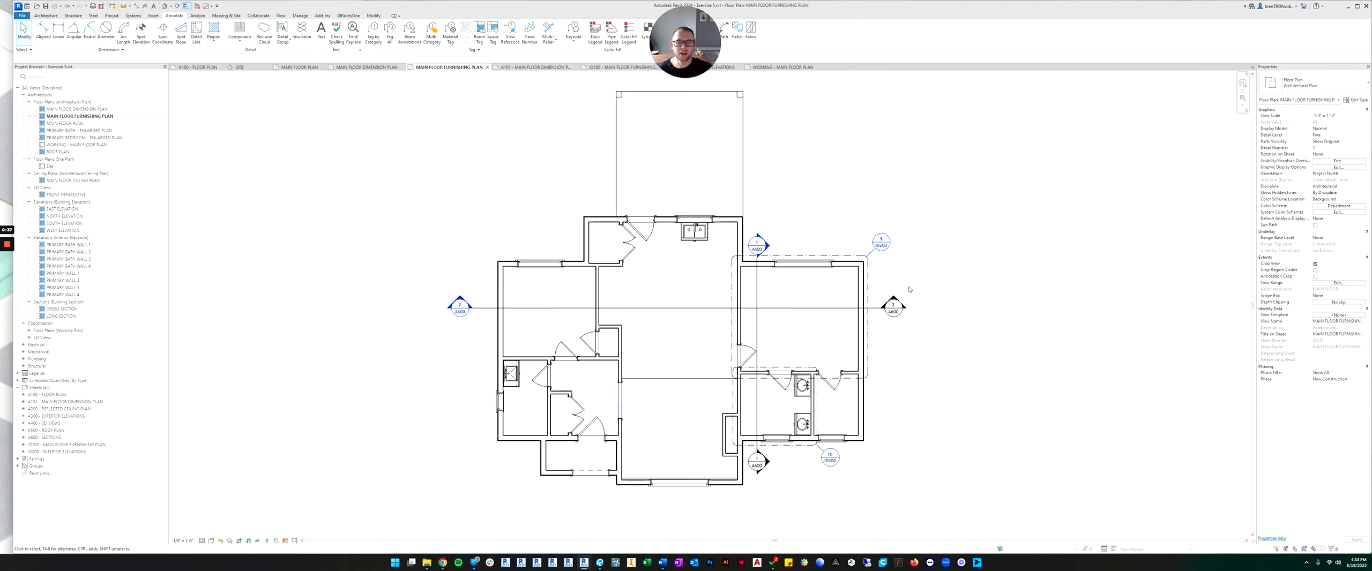
{"action": "middle_click_drag", "start_coordinate": [717, 285], "coordinate": [742, 275]}
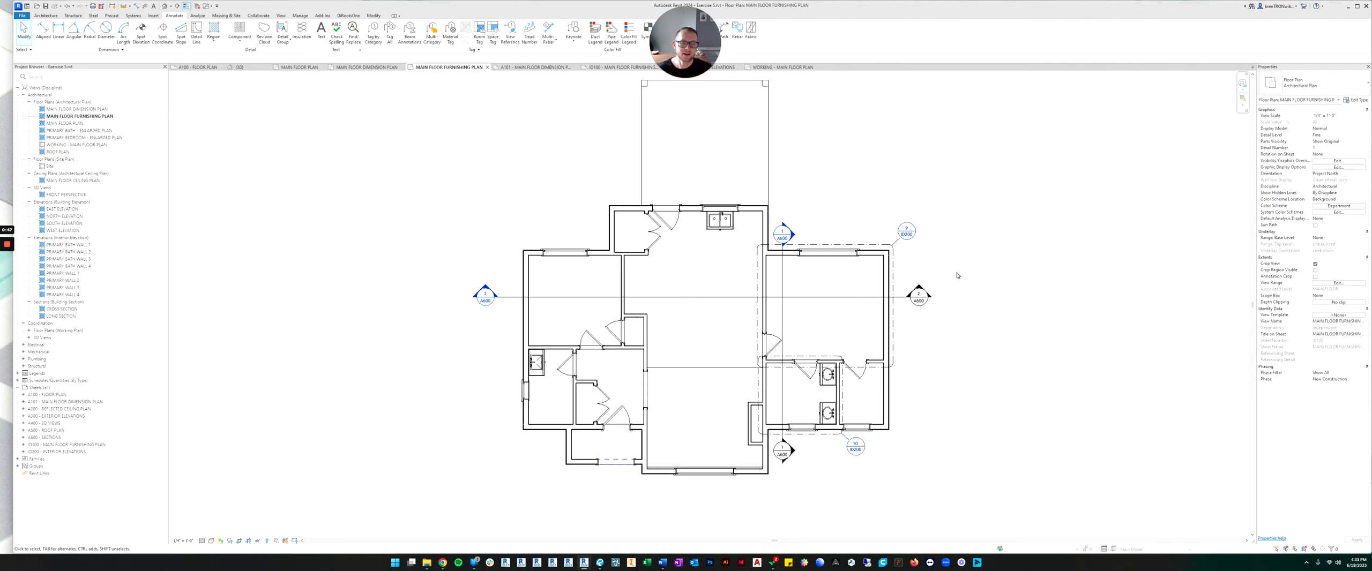
{"action": "scroll", "coordinate": [948, 268], "scroll_direction": "up", "scroll_amount": 1}
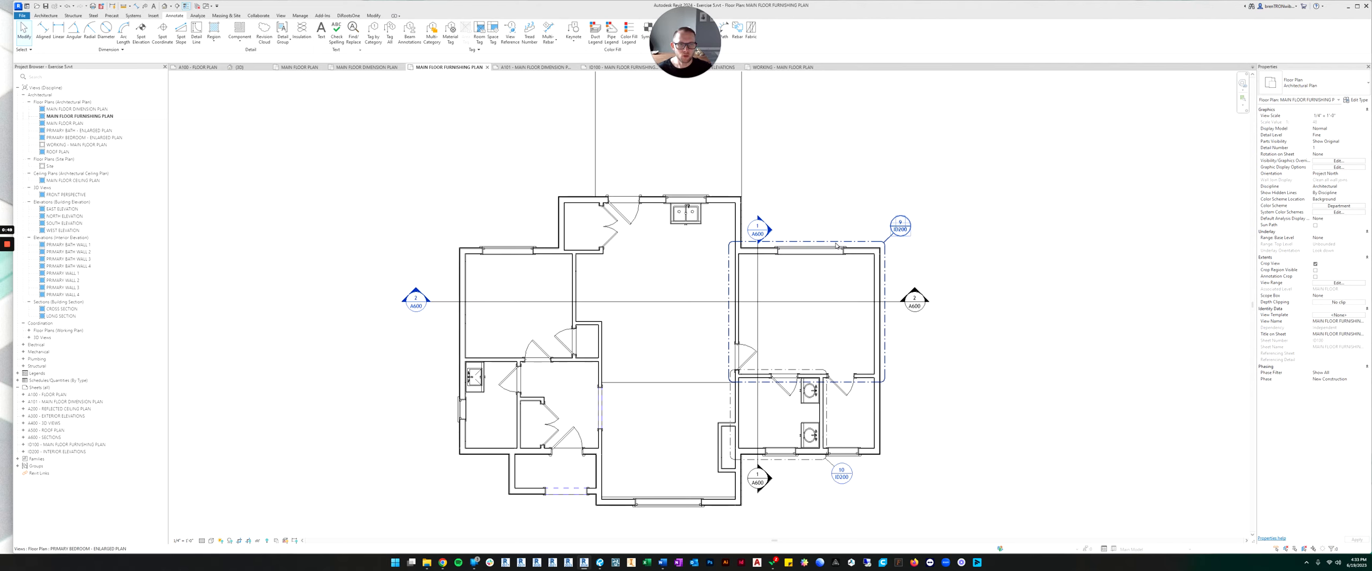
{"action": "left_click", "coordinate": [836, 244]}
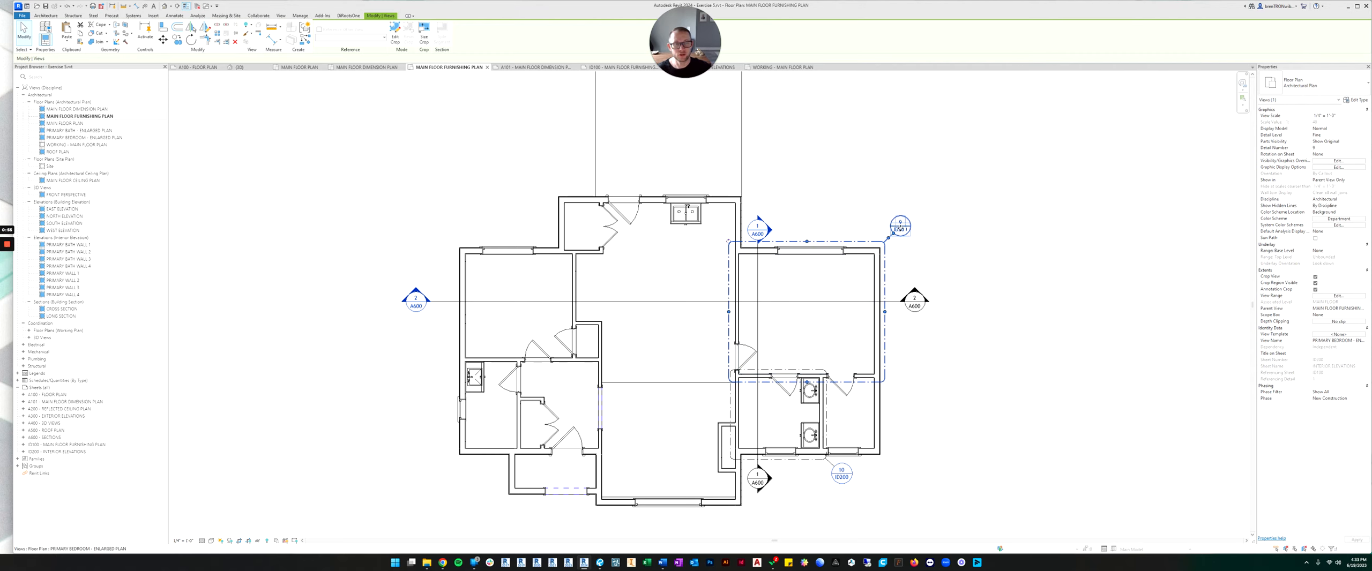
{"action": "left_click", "coordinate": [865, 187]}
{"action": "scroll", "coordinate": [772, 322], "scroll_direction": "down", "scroll_amount": 2}
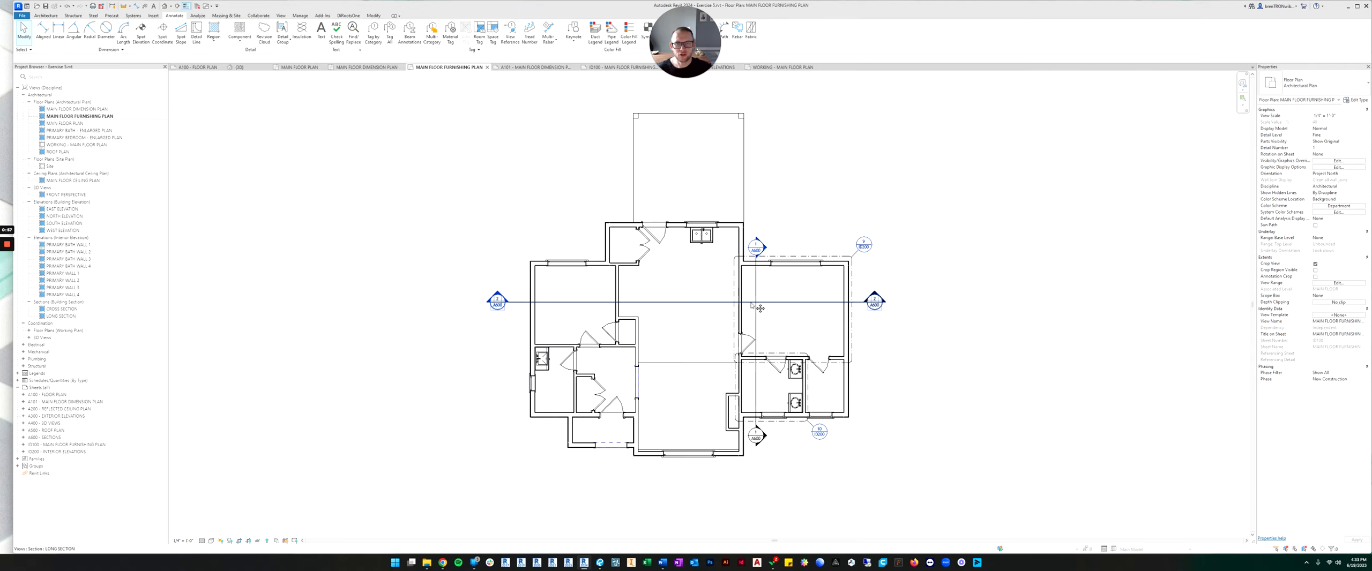
{"action": "scroll", "coordinate": [761, 314], "scroll_direction": "up", "scroll_amount": 3}
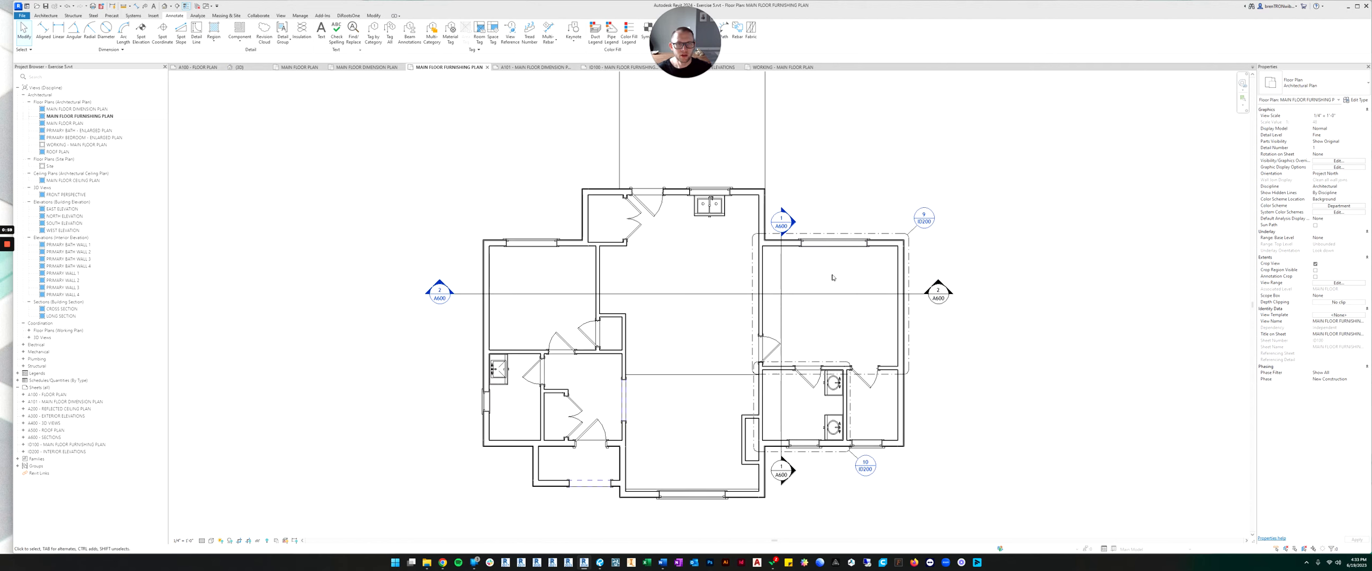
{"action": "scroll", "coordinate": [837, 301], "scroll_direction": "down", "scroll_amount": 2}
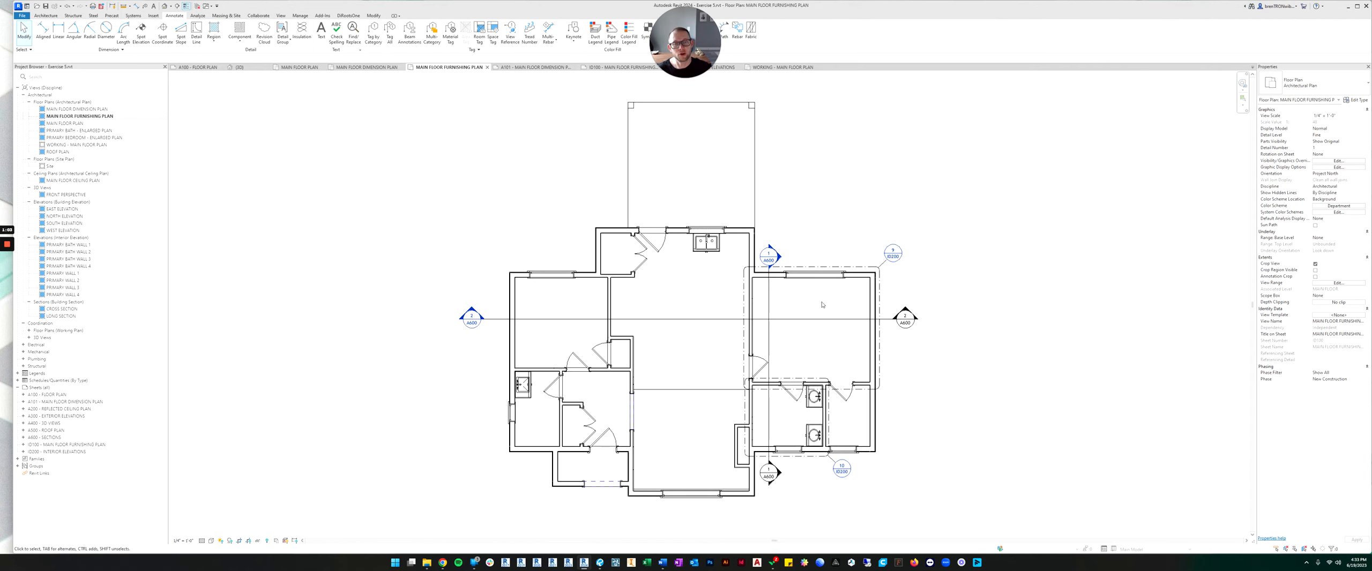
{"action": "left_click", "coordinate": [869, 267]}
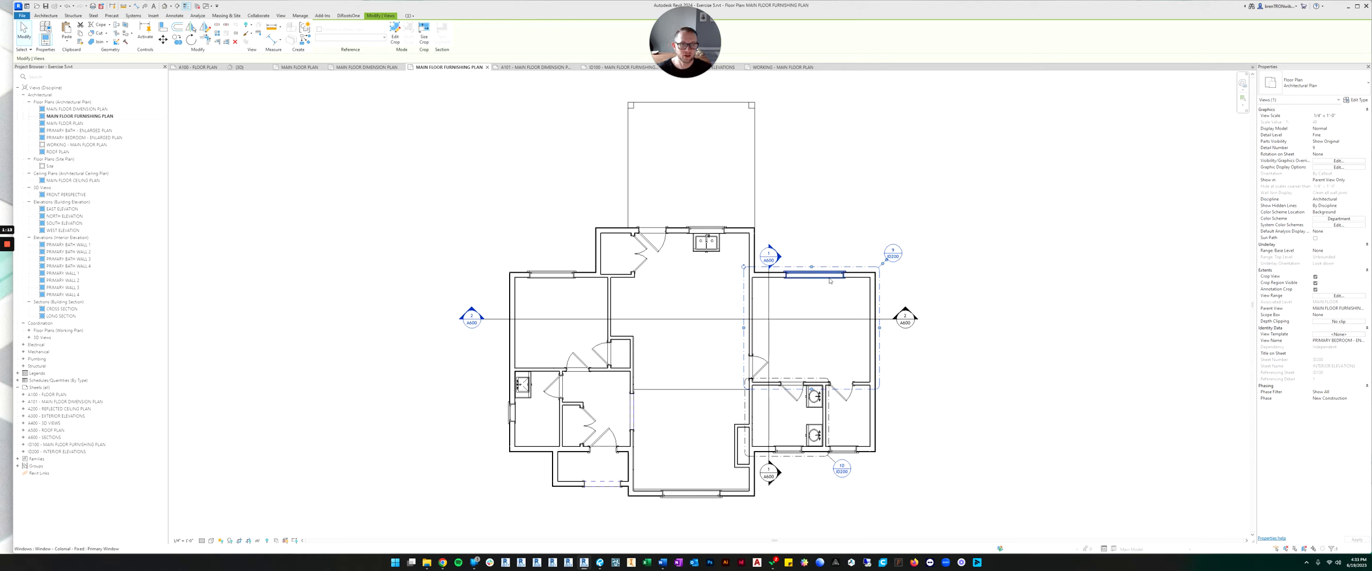
{"action": "left_click", "coordinate": [874, 217]}
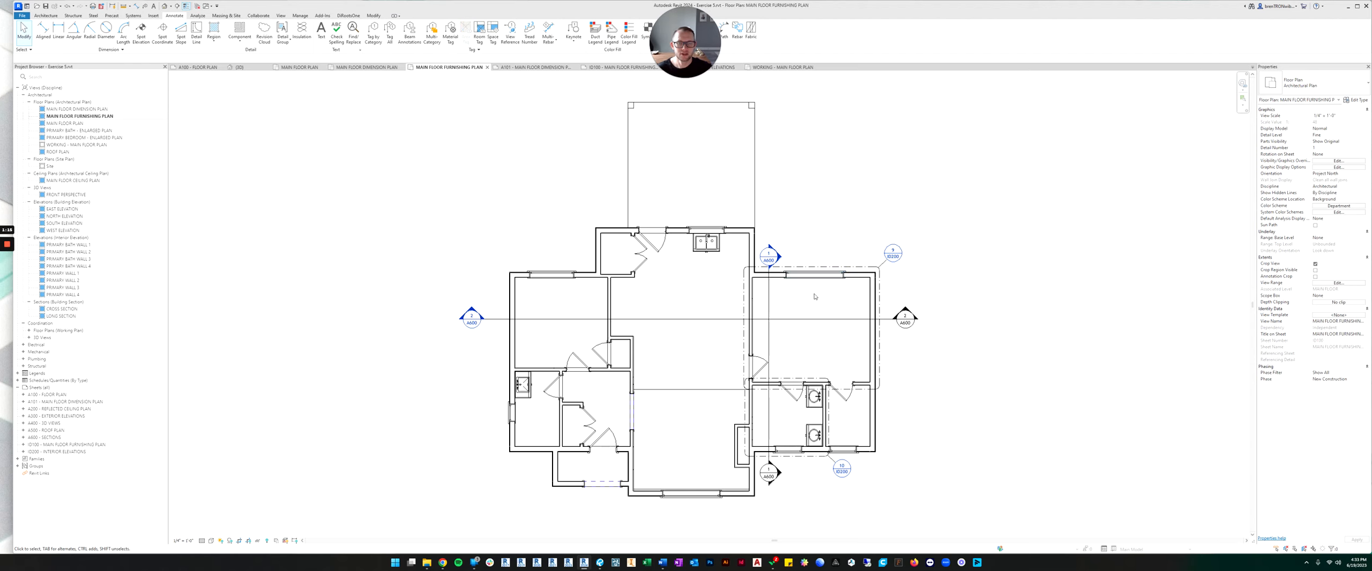
{"action": "scroll", "coordinate": [815, 296], "scroll_direction": "down", "scroll_amount": 1}
{"action": "middle_click_drag", "start_coordinate": [815, 299], "coordinate": [819, 282]}
{"action": "middle_click_drag", "start_coordinate": [811, 219], "coordinate": [814, 239]}
{"action": "scroll", "coordinate": [731, 281], "scroll_direction": "up", "scroll_amount": 1}
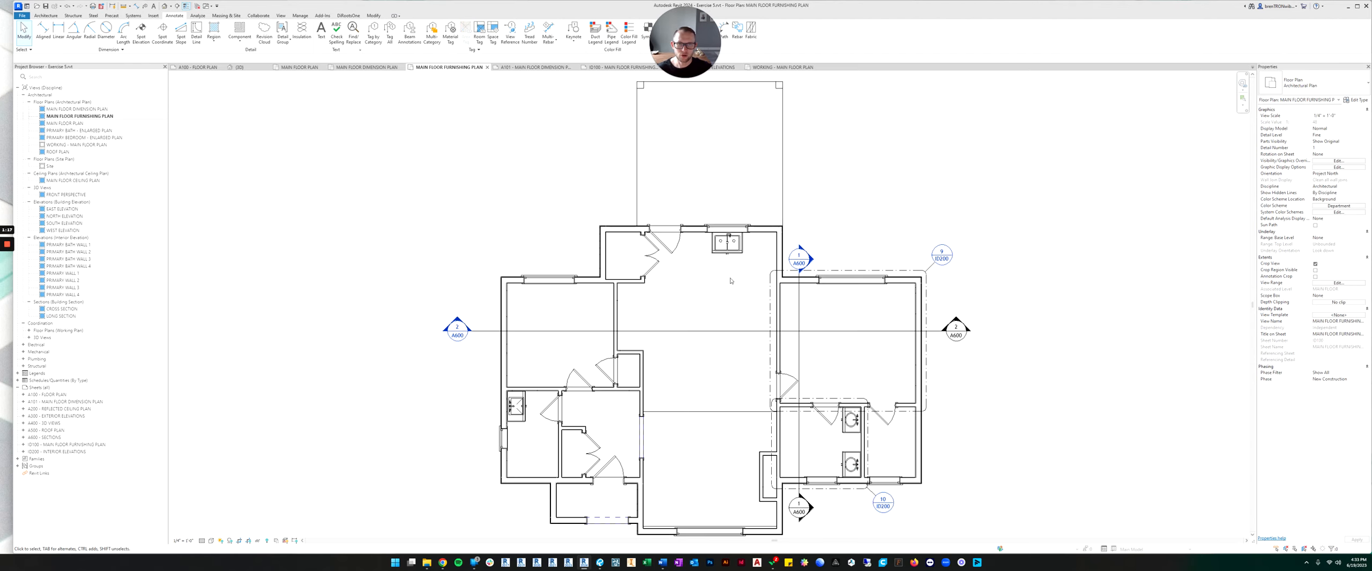
{"action": "scroll", "coordinate": [732, 281], "scroll_direction": "down", "scroll_amount": 1}
{"action": "middle_click_drag", "start_coordinate": [738, 283], "coordinate": [730, 280]}
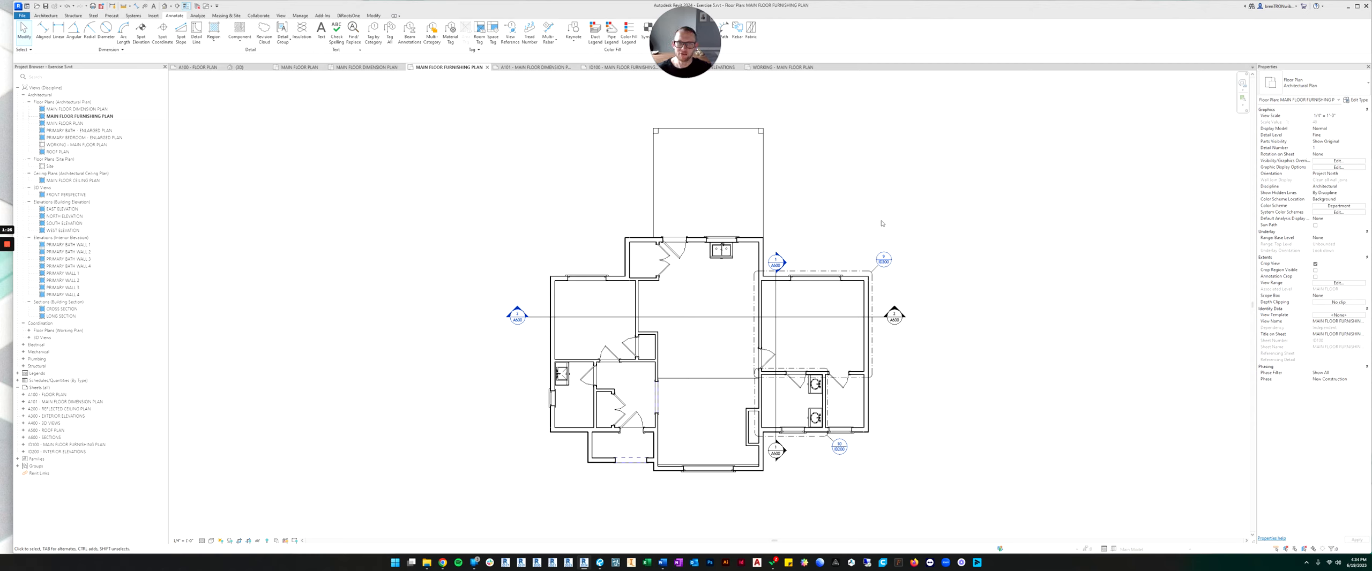
{"action": "scroll", "coordinate": [747, 331], "scroll_direction": "up", "scroll_amount": 1}
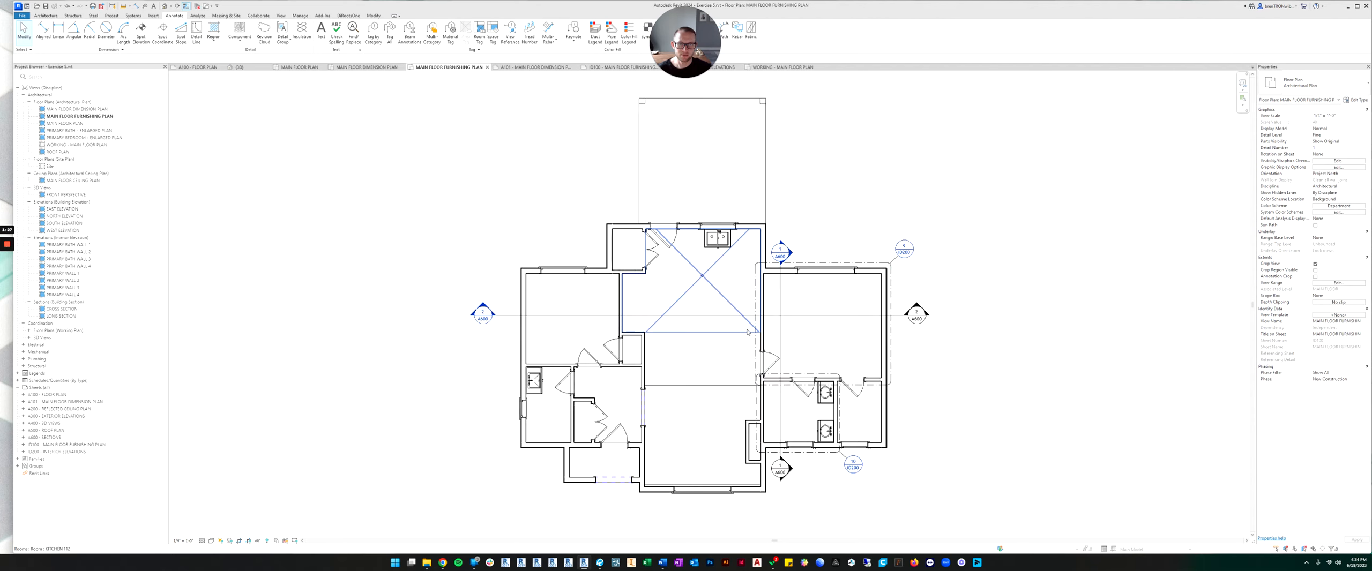
{"action": "scroll", "coordinate": [747, 332], "scroll_direction": "down", "scroll_amount": 1}
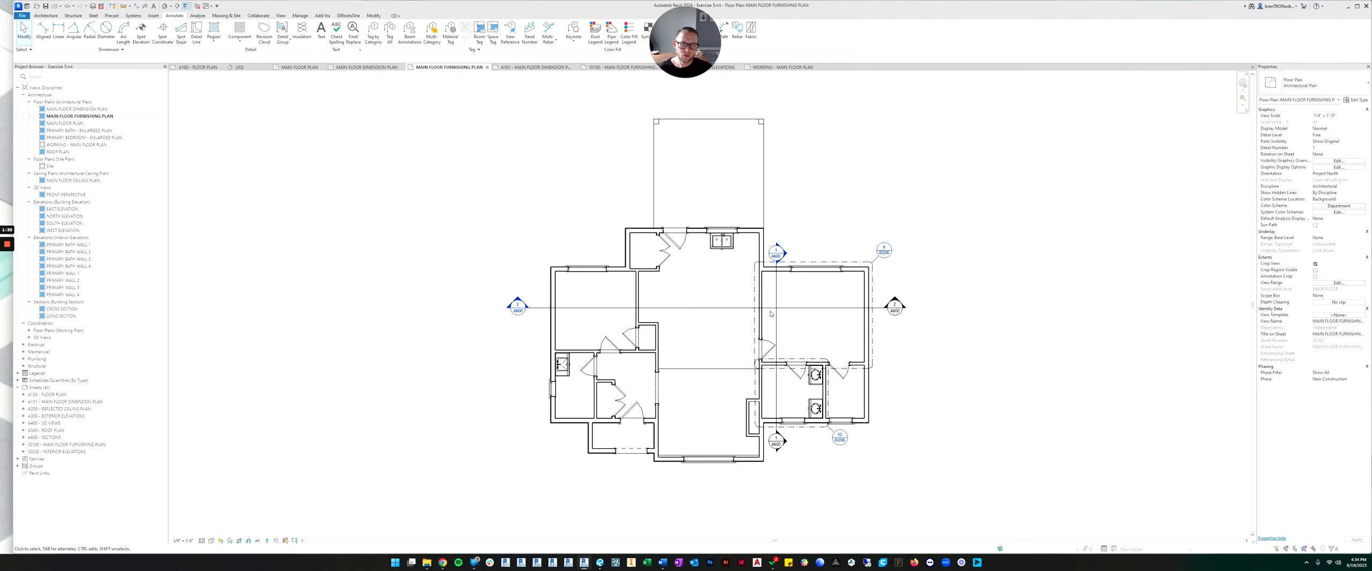
{"action": "scroll", "coordinate": [769, 314], "scroll_direction": "up", "scroll_amount": 2}
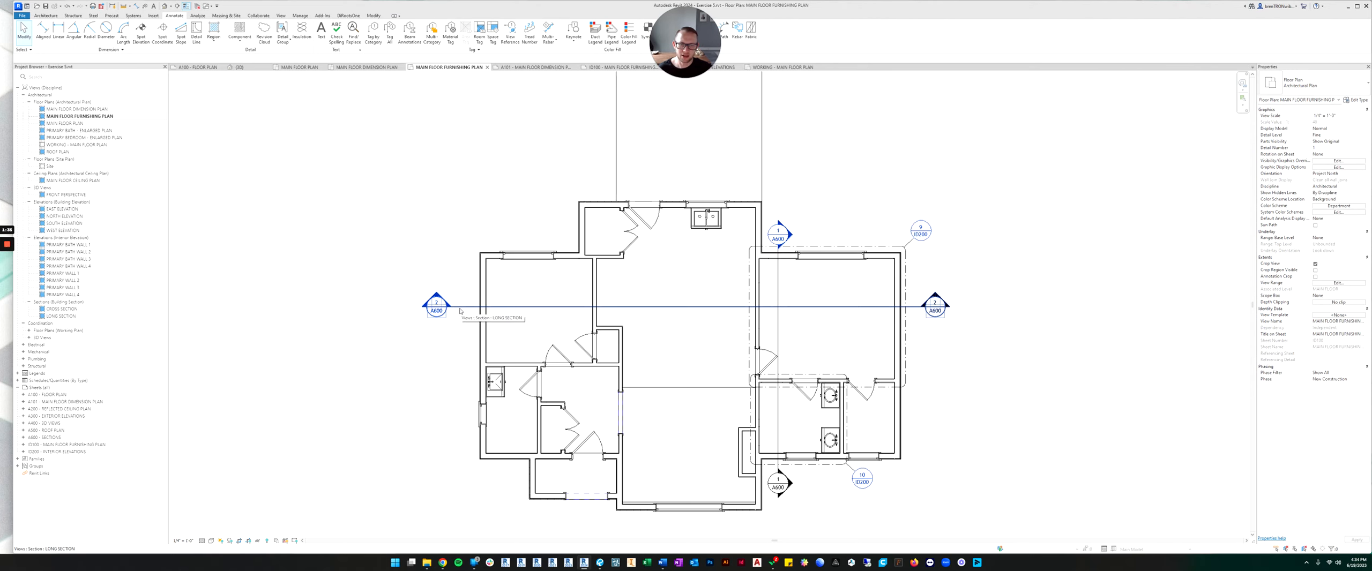
{"action": "scroll", "coordinate": [462, 309], "scroll_direction": "down", "scroll_amount": 2}
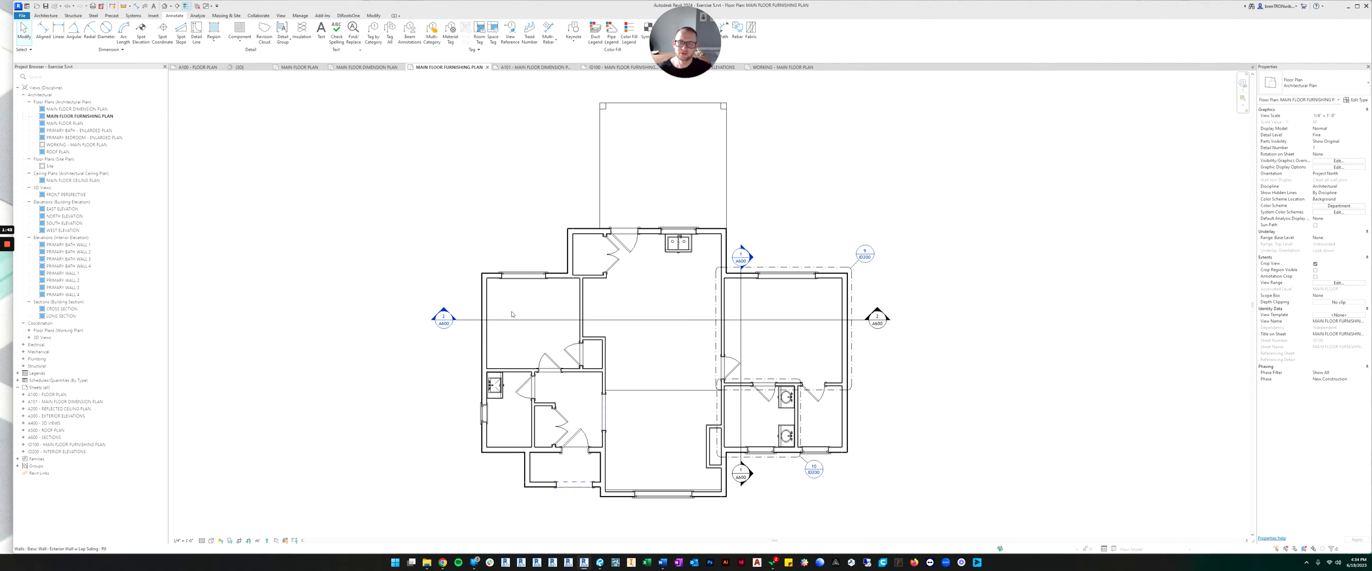
Step: Hide the section markers in the furnishing plan by category, starting from the long section line
{"action": "left_click", "coordinate": [831, 320]}
{"action": "right_click", "coordinate": [832, 323]}
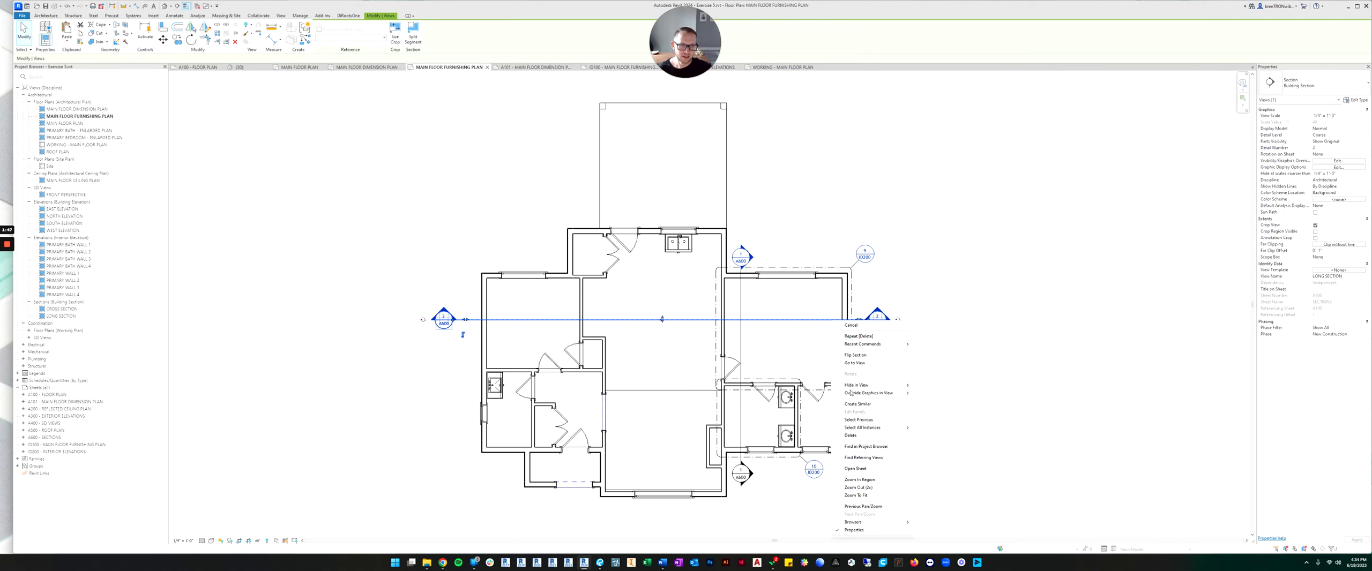
{"action": "mouse_move", "coordinate": [856, 390]}
{"action": "left_click", "coordinate": [931, 393]}
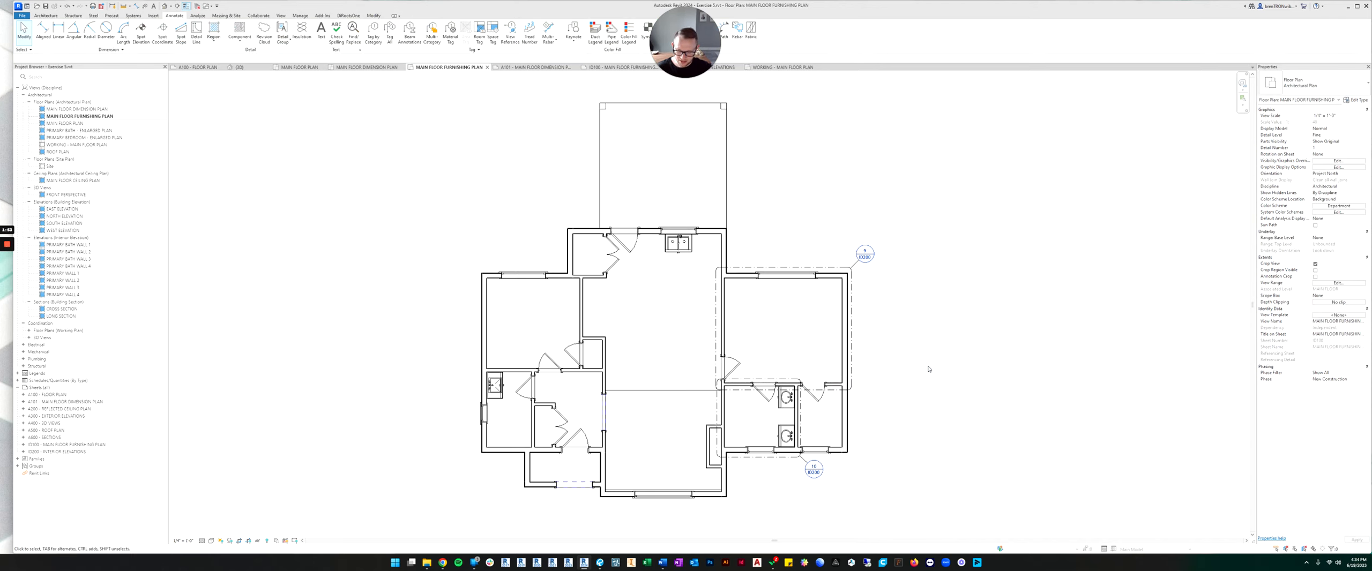
Step: Turn the Sections annotation category back on in the furnishing plan's visibility/graphics overrides
{"action": "key", "text": "v"}
{"action": "key", "text": "g"}
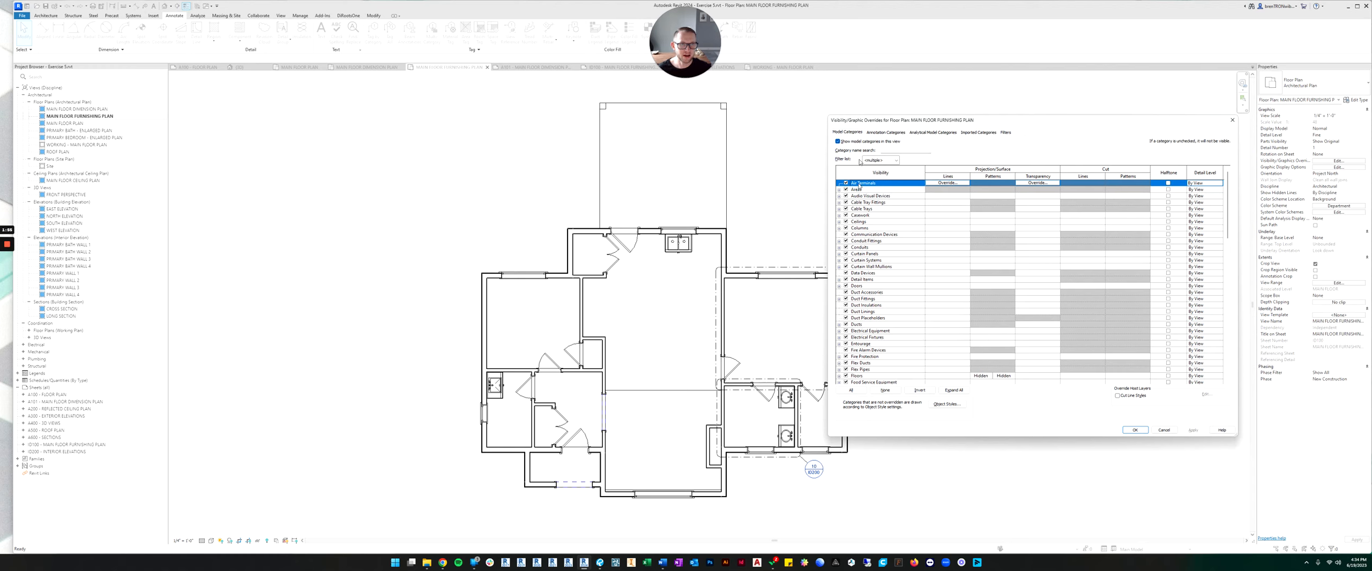
{"action": "left_click", "coordinate": [885, 132]}
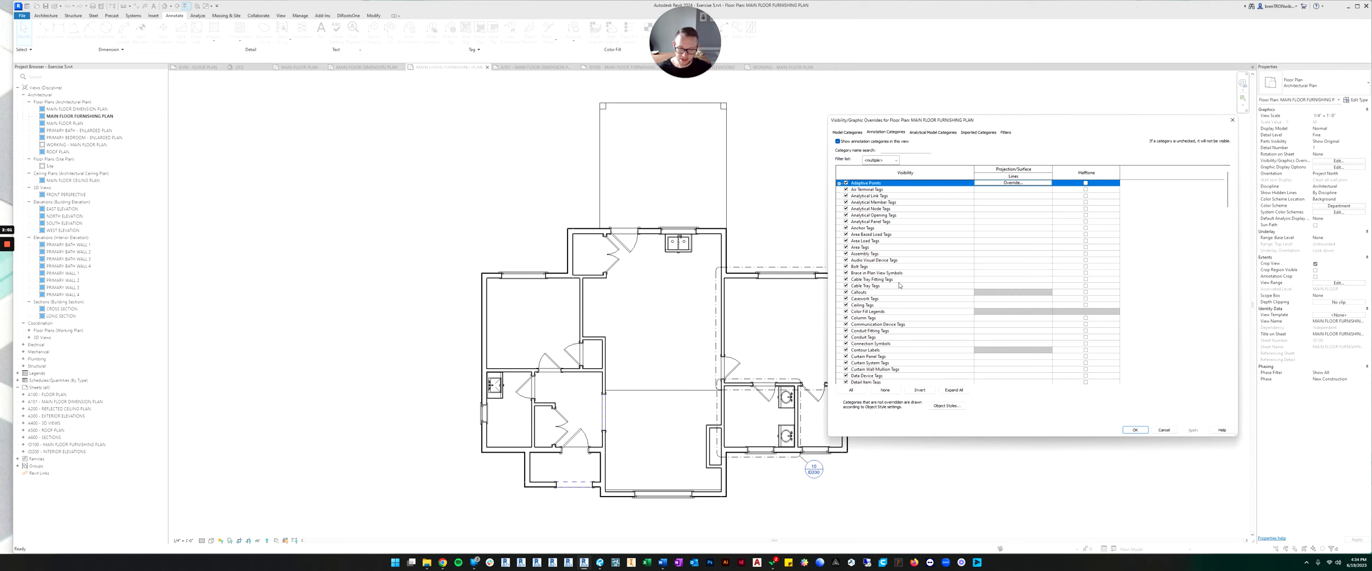
{"action": "key", "text": "s"}
{"action": "scroll", "coordinate": [889, 313], "scroll_direction": "down", "scroll_amount": 2}
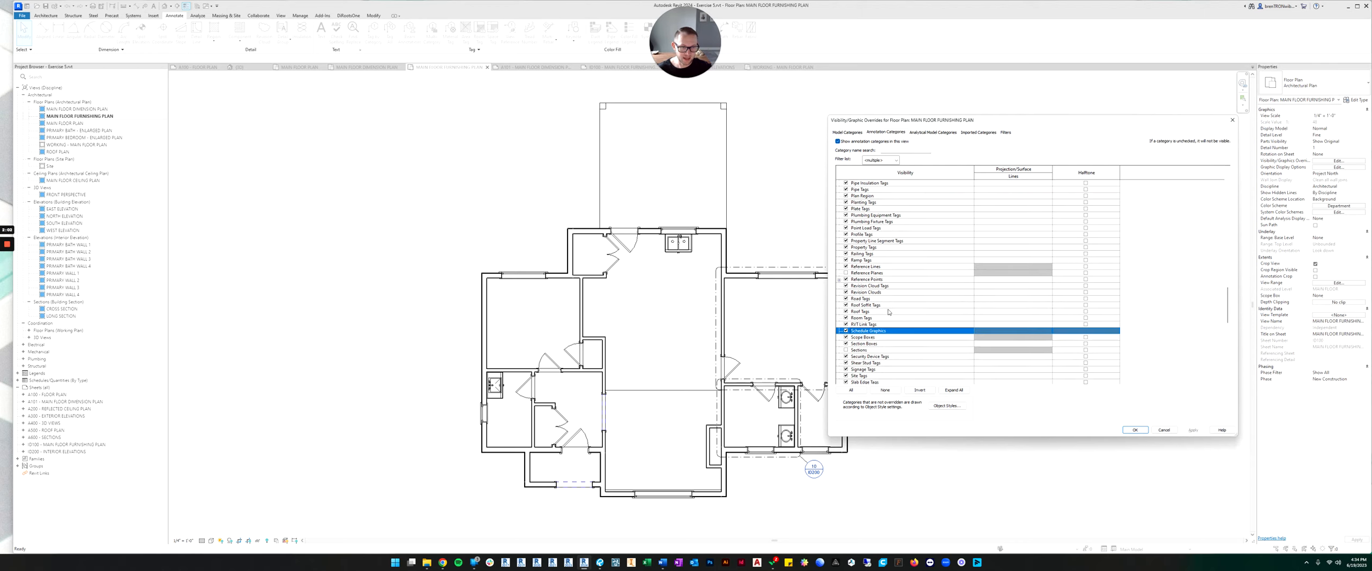
{"action": "left_click", "coordinate": [846, 350]}
{"action": "left_click", "coordinate": [1134, 431]}
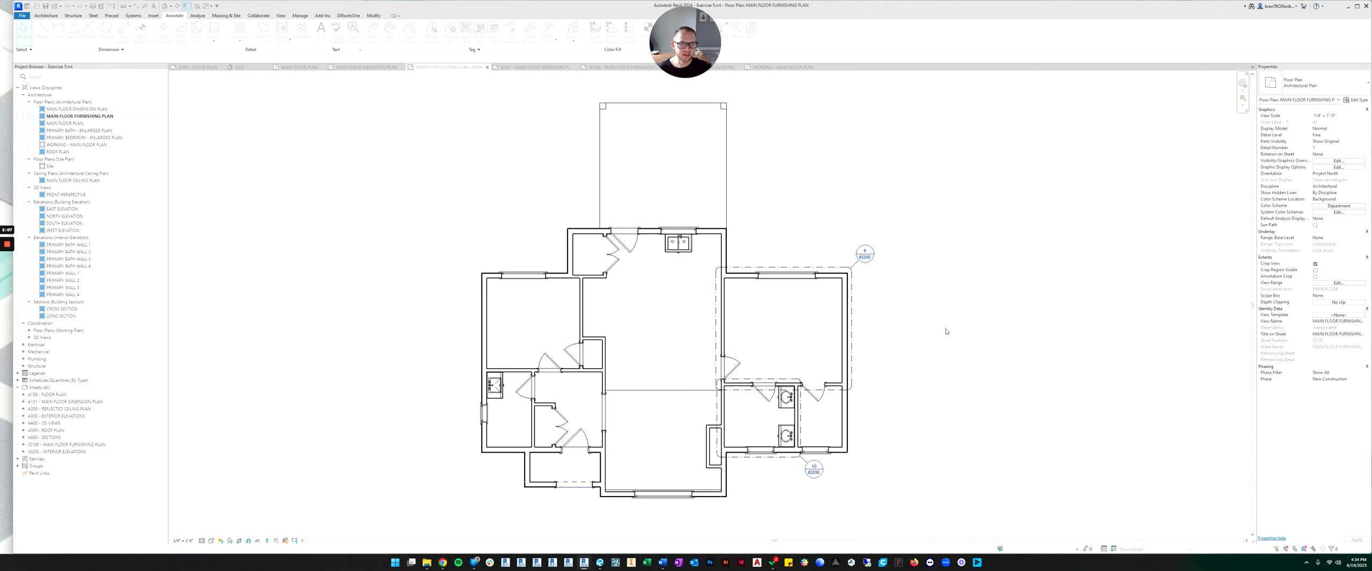
Step: Hide the whole category of the long section line in the furnishing plan
{"action": "right_click", "coordinate": [820, 323]}
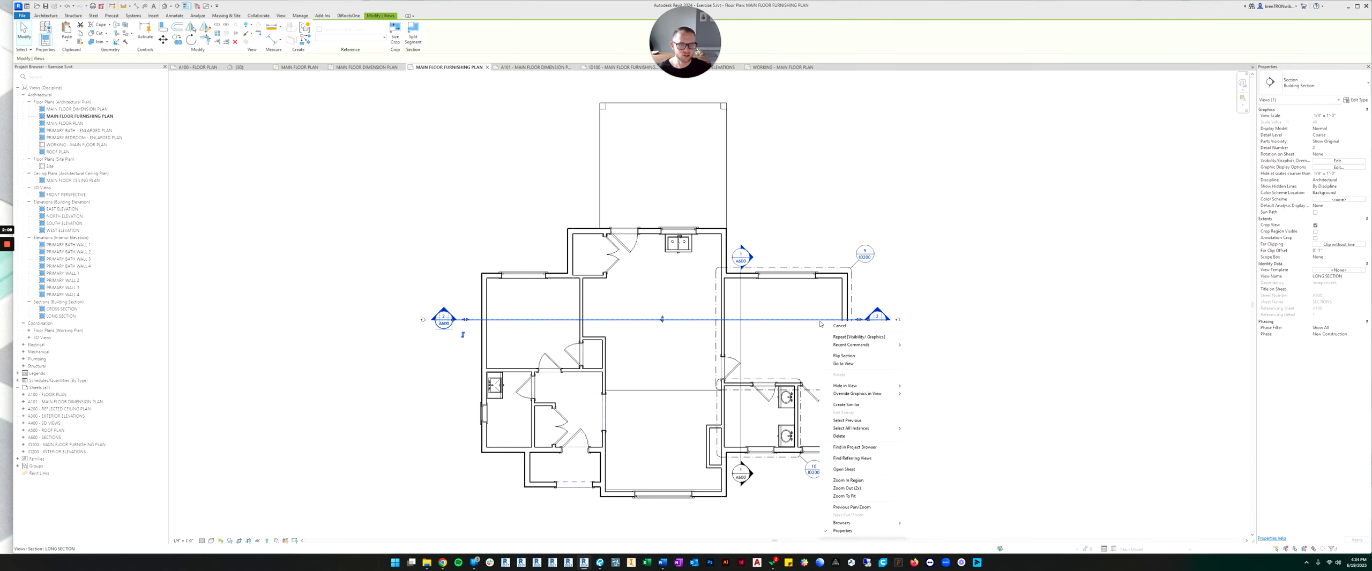
{"action": "mouse_move", "coordinate": [848, 395]}
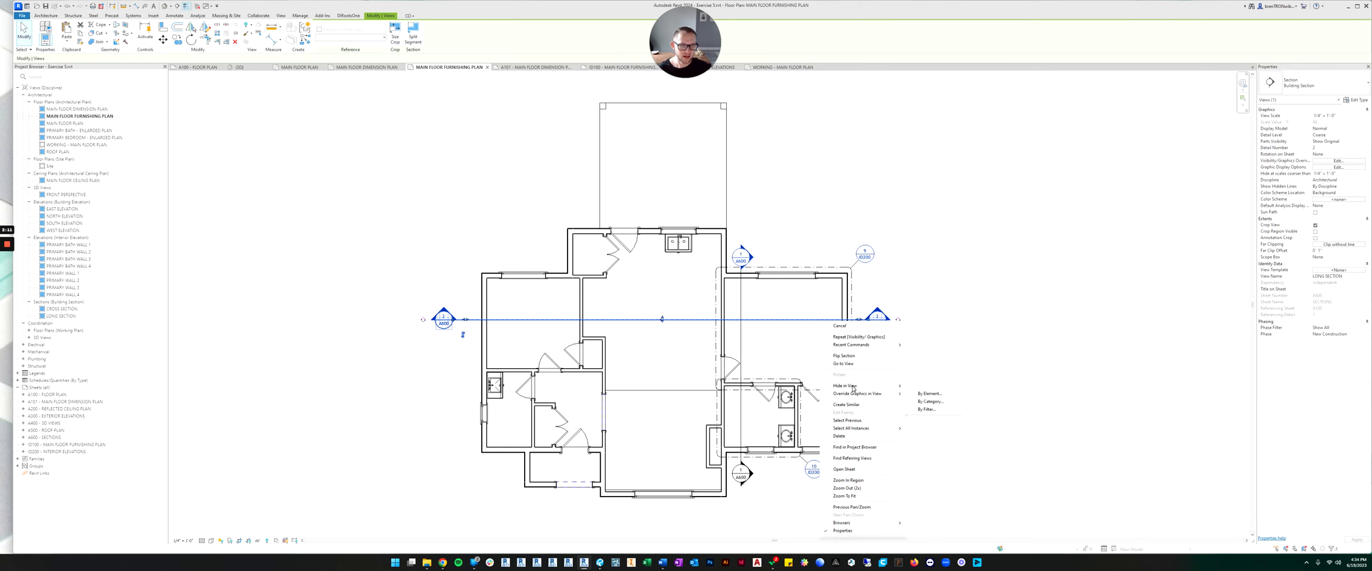
{"action": "left_click", "coordinate": [933, 389]}
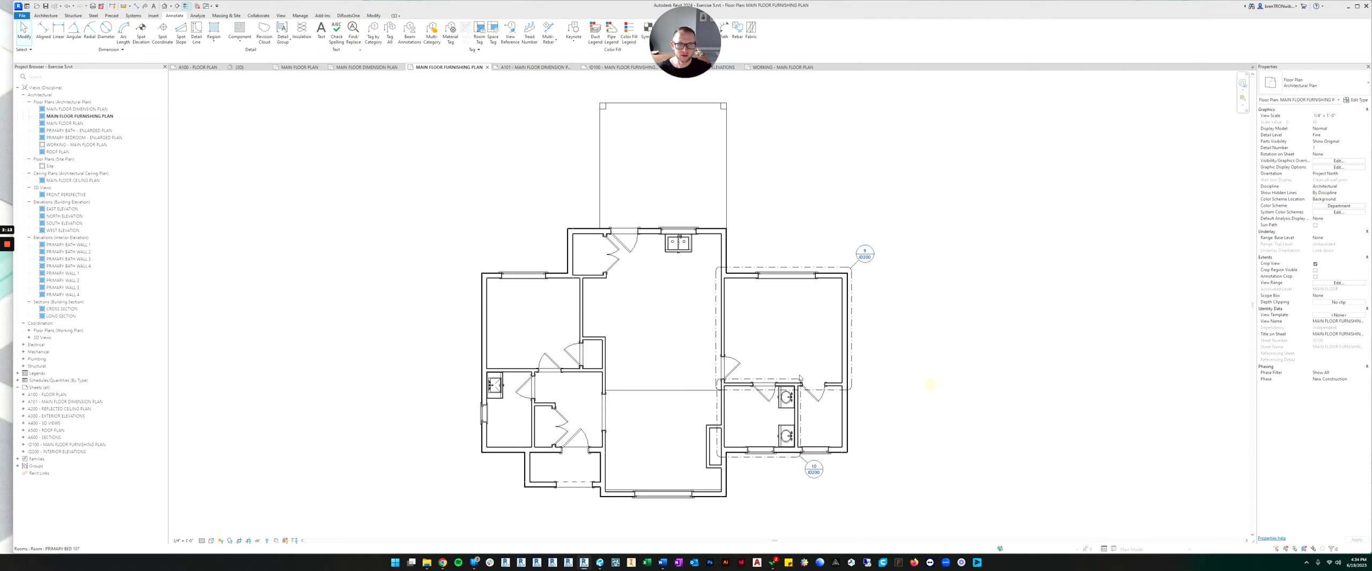
{"action": "middle_click_drag", "start_coordinate": [763, 386], "coordinate": [793, 374]}
{"action": "middle_click_drag", "start_coordinate": [723, 309], "coordinate": [757, 323]}
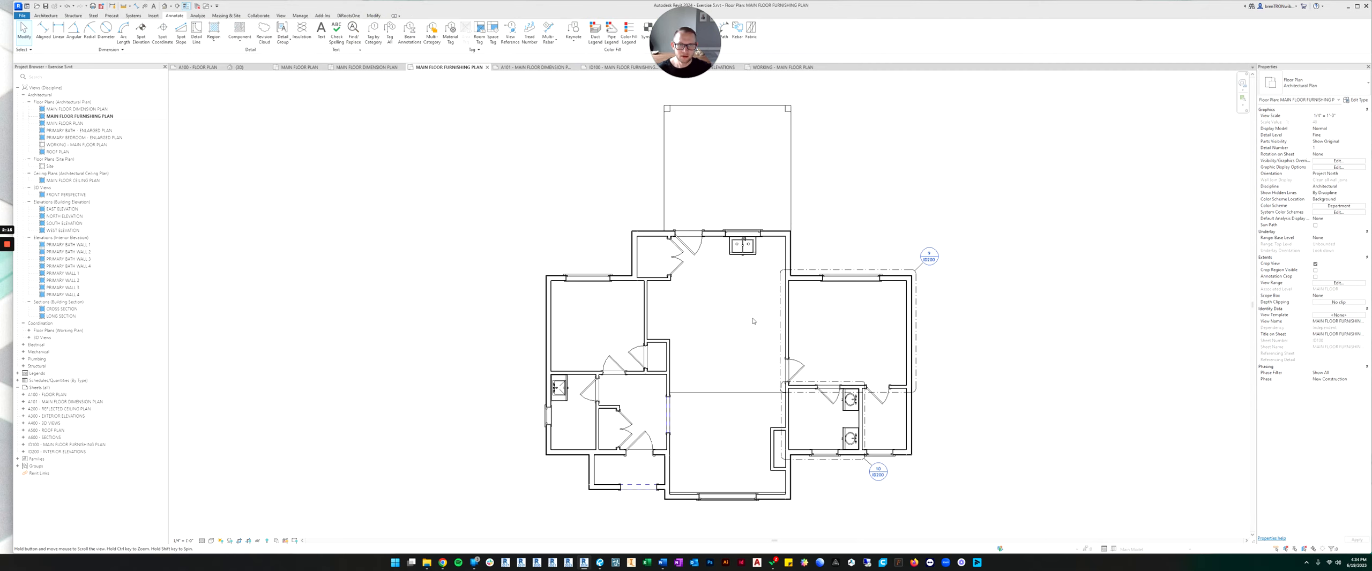
Step: Move the primary bedroom callout's head slightly closer to the corner of its boundary in the furnishing plan
{"action": "scroll", "coordinate": [857, 252], "scroll_direction": "up", "scroll_amount": 2}
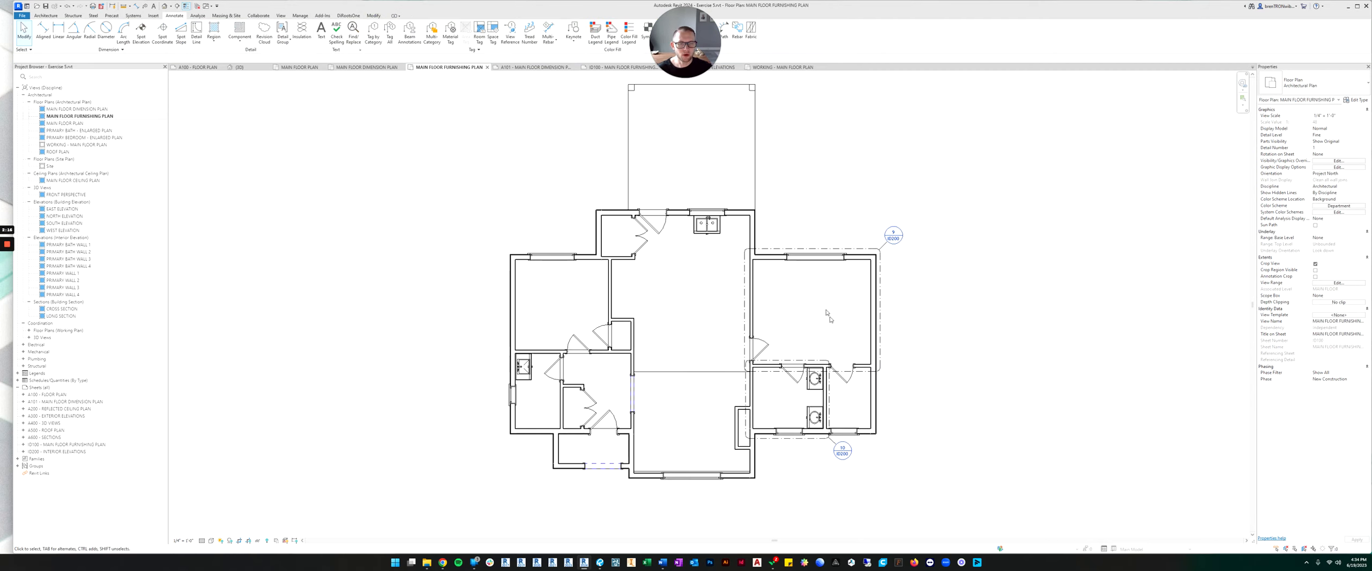
{"action": "scroll", "coordinate": [856, 249], "scroll_direction": "up", "scroll_amount": 1}
{"action": "left_click", "coordinate": [856, 250]}
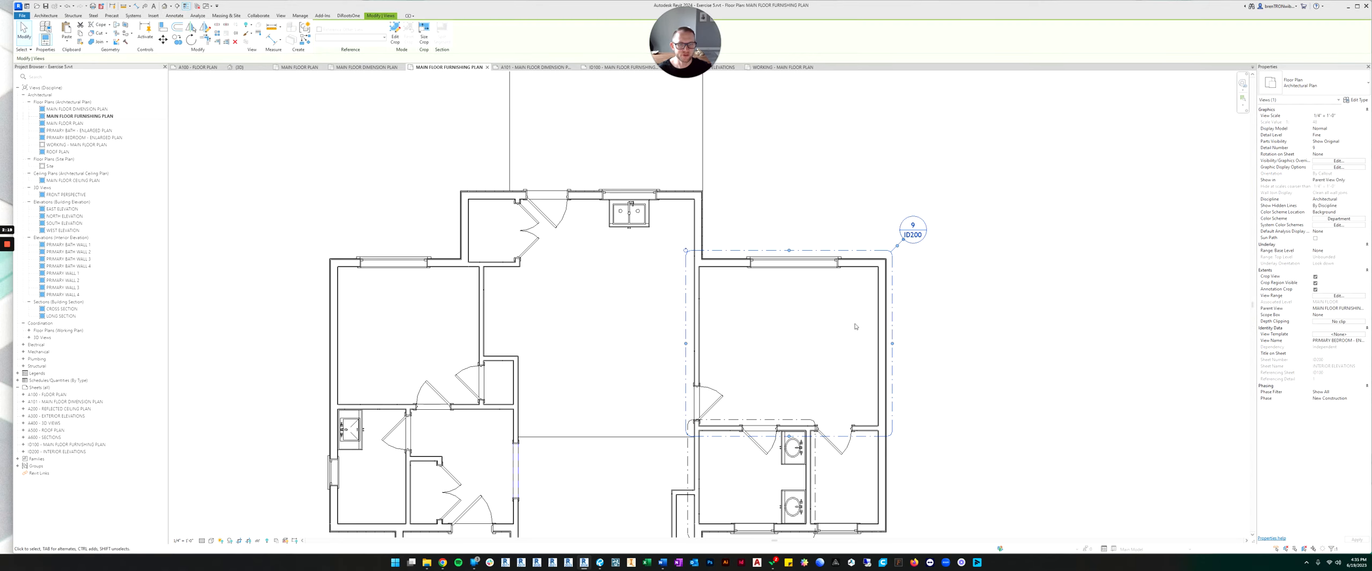
{"action": "scroll", "coordinate": [856, 327], "scroll_direction": "down", "scroll_amount": 2}
{"action": "scroll", "coordinate": [891, 209], "scroll_direction": "up", "scroll_amount": 2}
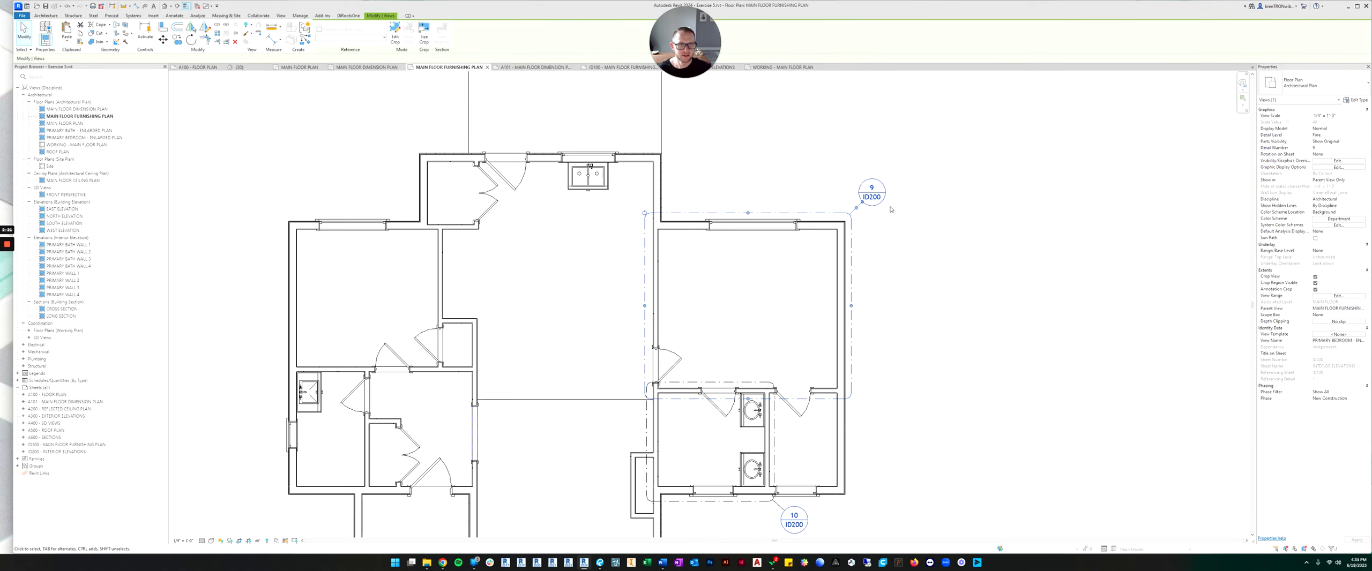
{"action": "scroll", "coordinate": [863, 206], "scroll_direction": "up", "scroll_amount": 2}
{"action": "left_click_drag", "start_coordinate": [857, 197], "coordinate": [854, 208]}
{"action": "scroll", "coordinate": [871, 303], "scroll_direction": "down", "scroll_amount": 4}
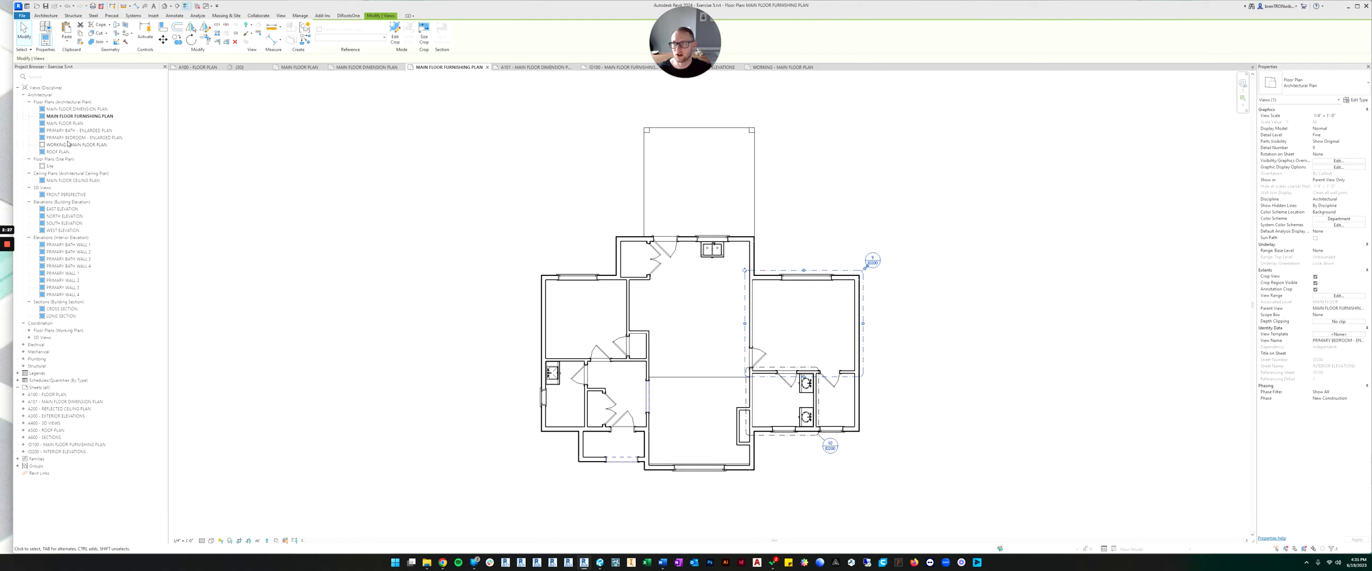
Step: View MAIN FLOOR PLAN for comparison, return to MAIN FLOOR FURNISHING PLAN and clear the callout selection
{"action": "double_click", "coordinate": [66, 123]}
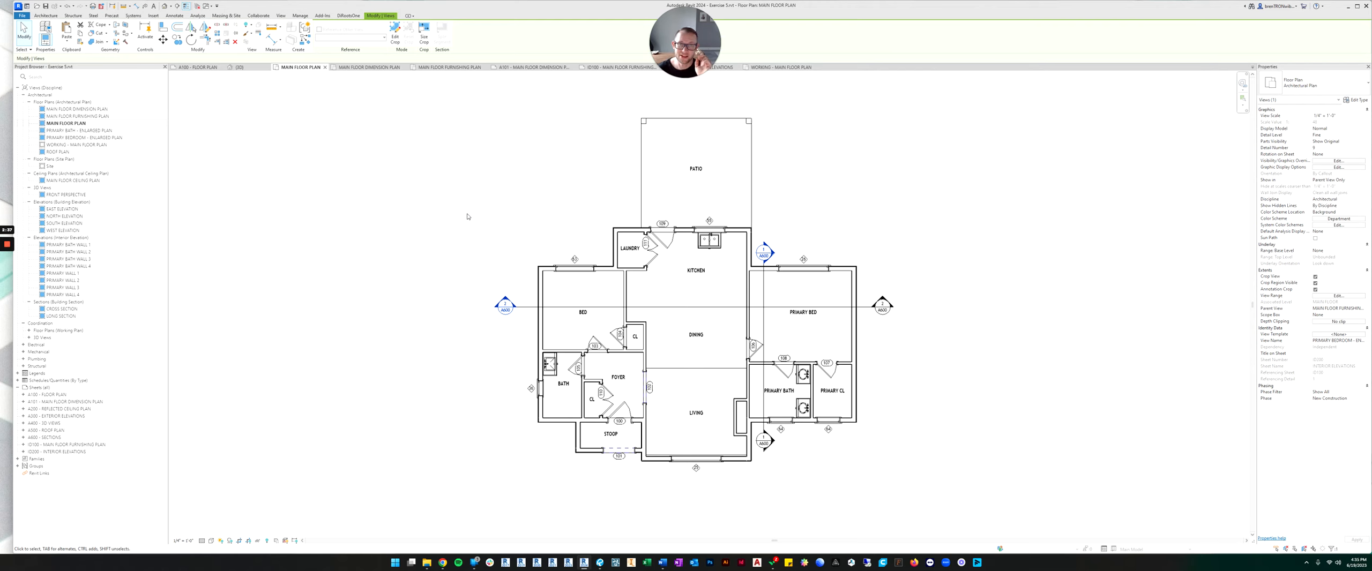
{"action": "double_click", "coordinate": [69, 116]}
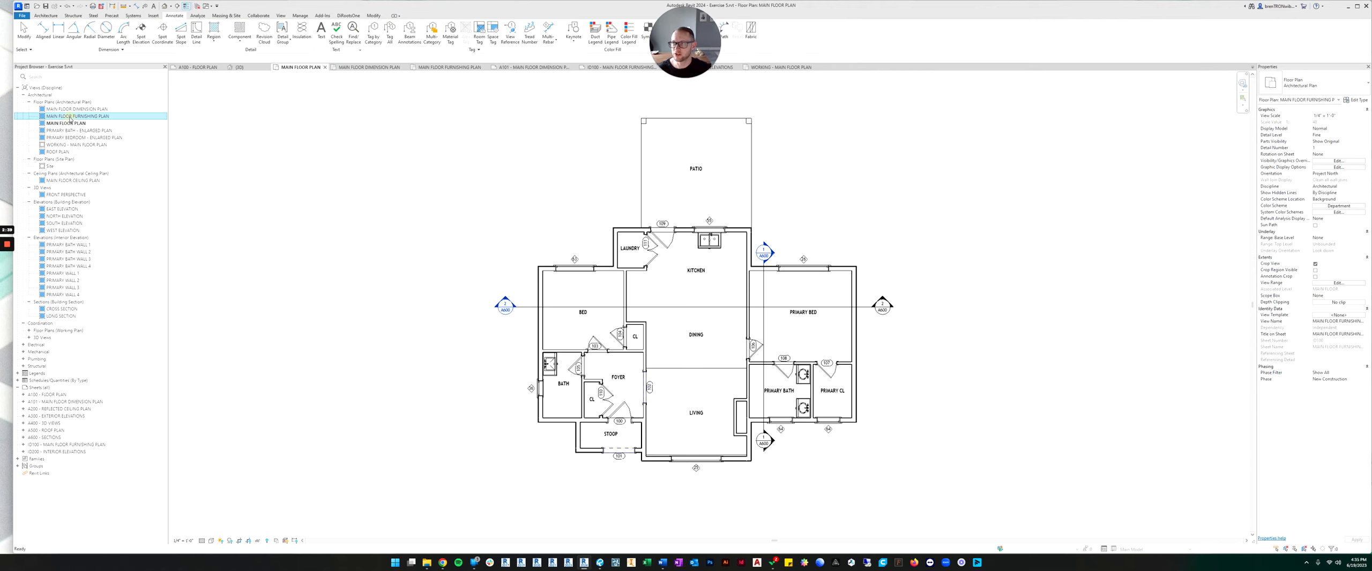
{"action": "scroll", "coordinate": [805, 226], "scroll_direction": "up", "scroll_amount": 5}
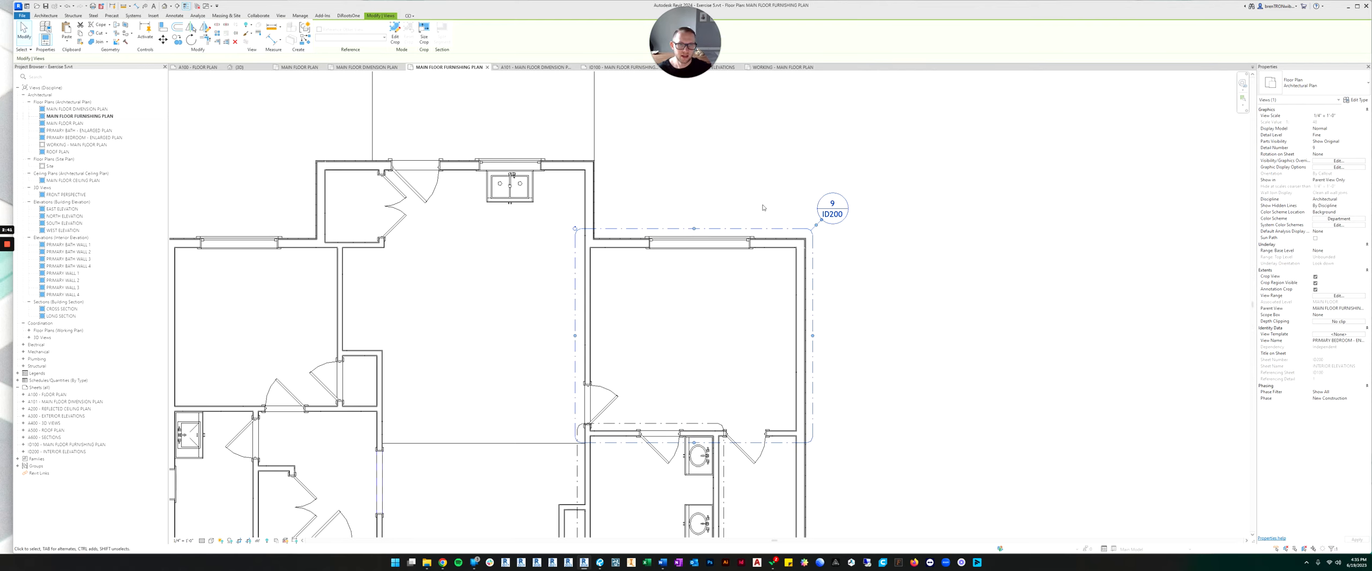
{"action": "key", "text": "Escape"}
{"action": "scroll", "coordinate": [789, 243], "scroll_direction": "down", "scroll_amount": 4}
{"action": "middle_click_drag", "start_coordinate": [601, 247], "coordinate": [669, 286]}
{"action": "middle_click_drag", "start_coordinate": [679, 232], "coordinate": [674, 258]}
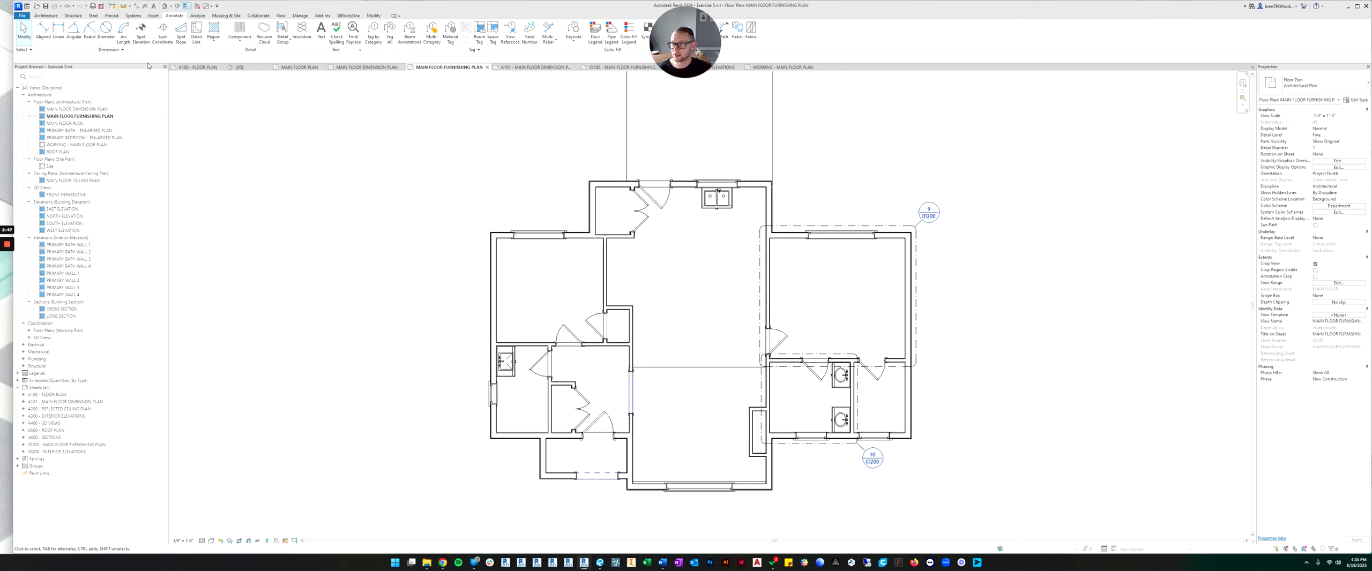
Step: Create a rectangular callout around the upper-left bedroom in the furnishing plan and move its head outside the boundary's upper-left corner
{"action": "left_click", "coordinate": [281, 15]}
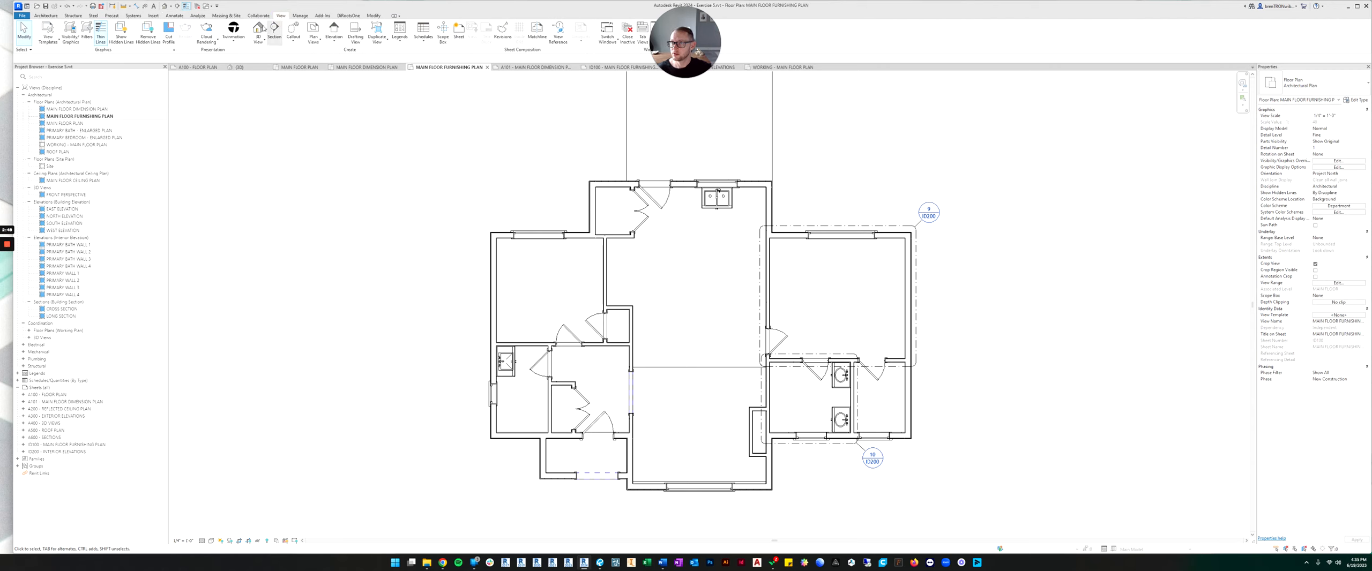
{"action": "left_click", "coordinate": [293, 29]}
{"action": "middle_click_drag", "start_coordinate": [889, 284], "coordinate": [857, 244]}
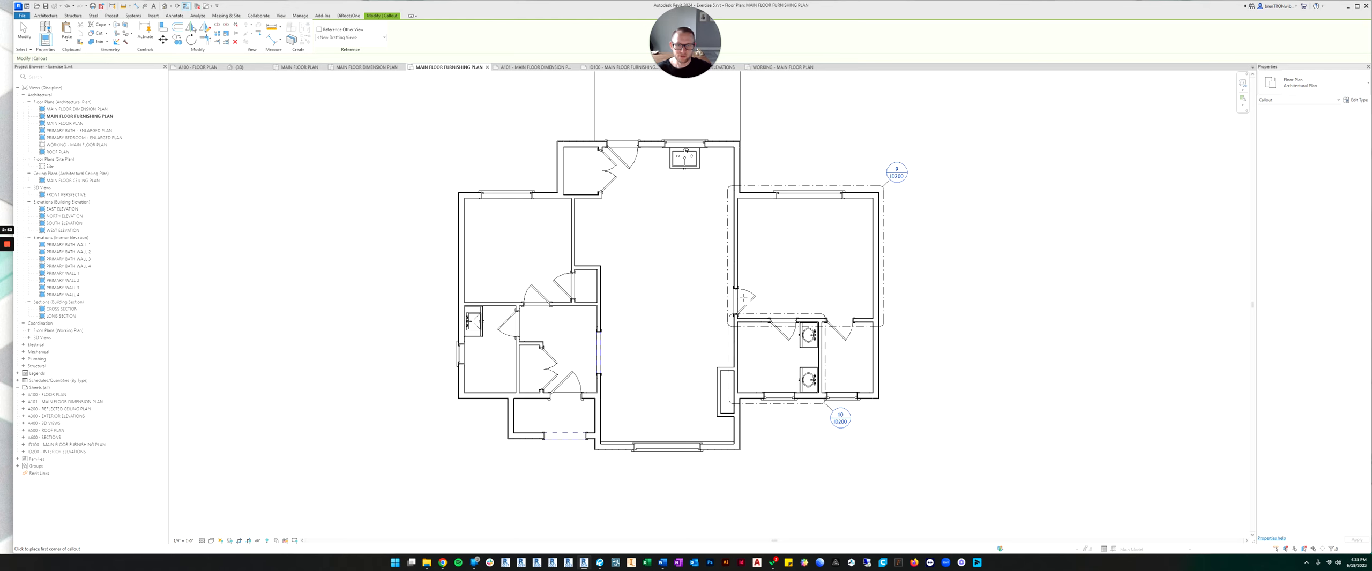
{"action": "middle_click_drag", "start_coordinate": [625, 278], "coordinate": [689, 294]}
{"action": "scroll", "coordinate": [527, 220], "scroll_direction": "up", "scroll_amount": 2}
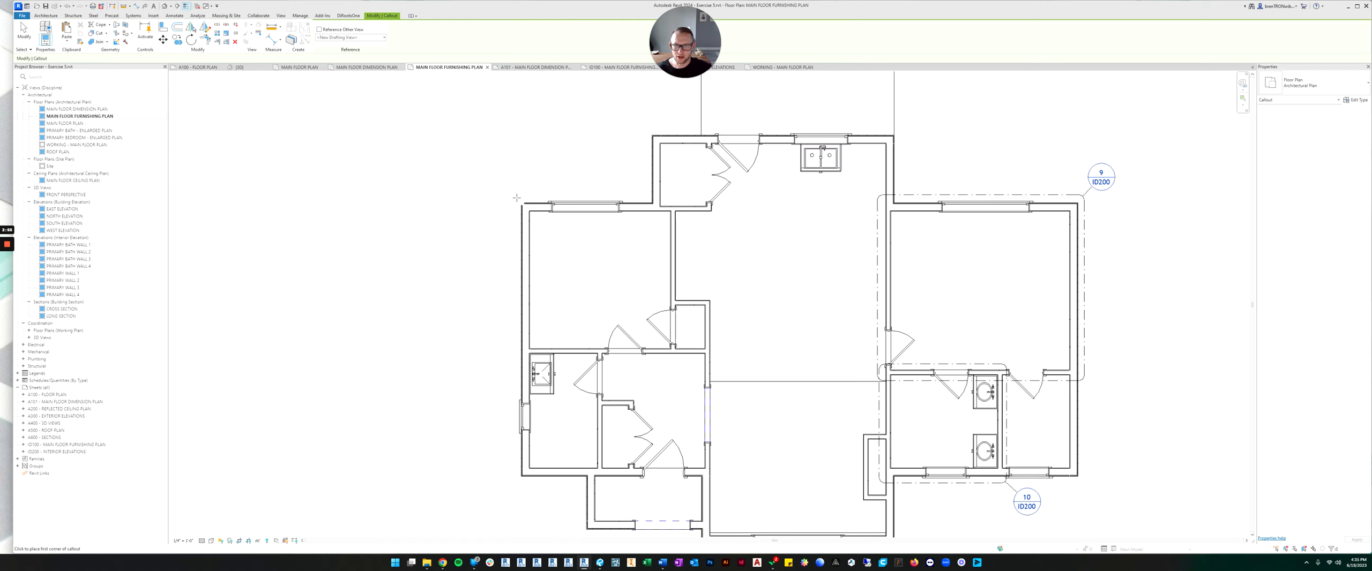
{"action": "left_click", "coordinate": [516, 197]}
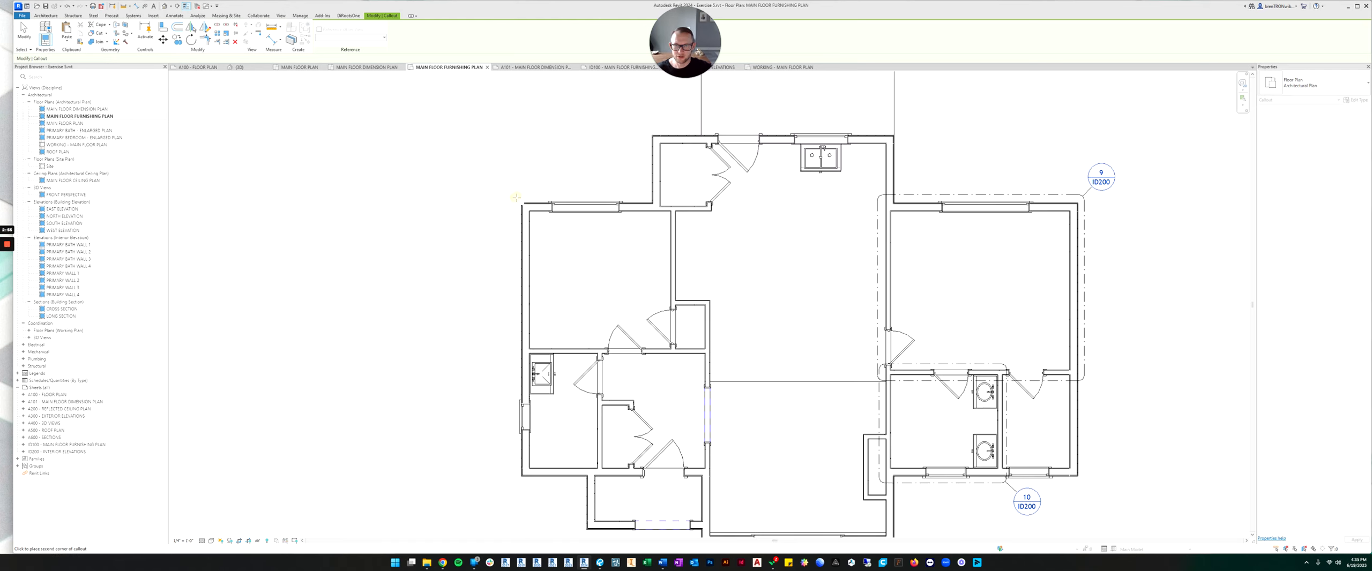
{"action": "left_click", "coordinate": [682, 359]}
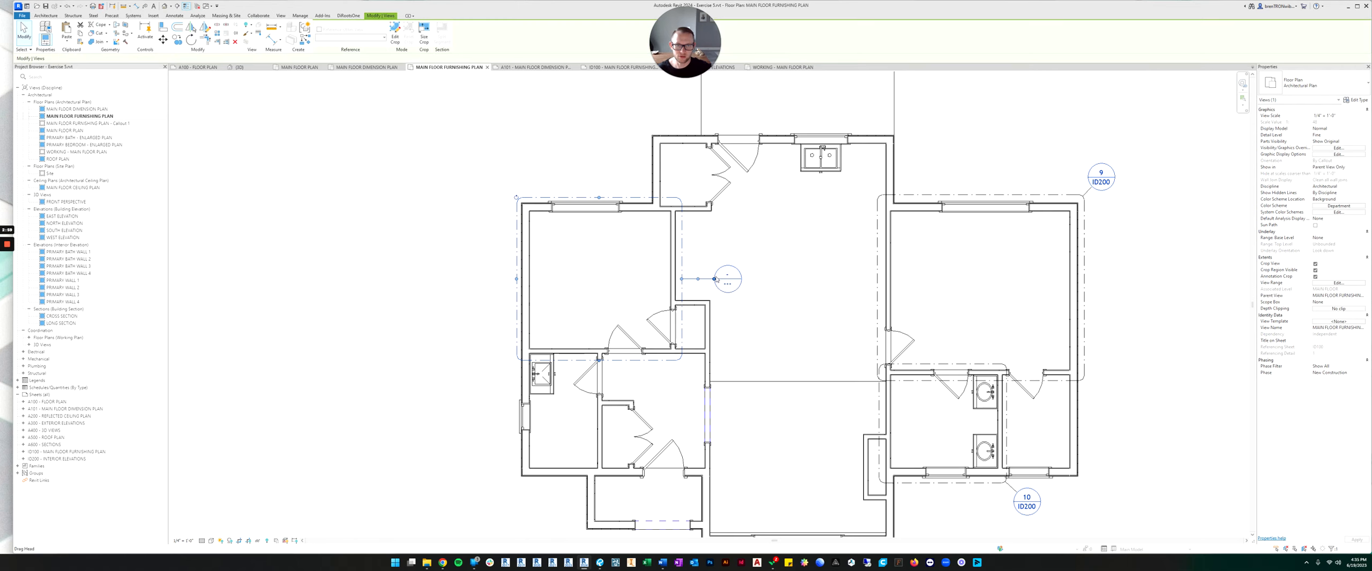
{"action": "left_click_drag", "start_coordinate": [717, 279], "coordinate": [511, 191]}
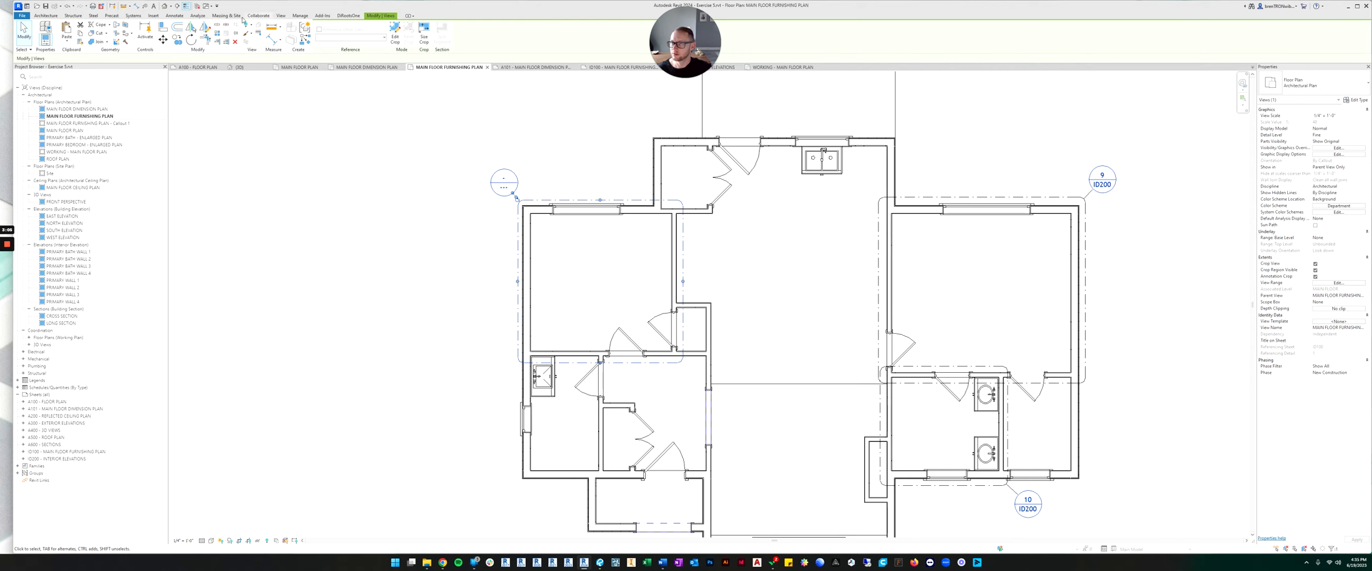
{"action": "key", "text": "Escape"}
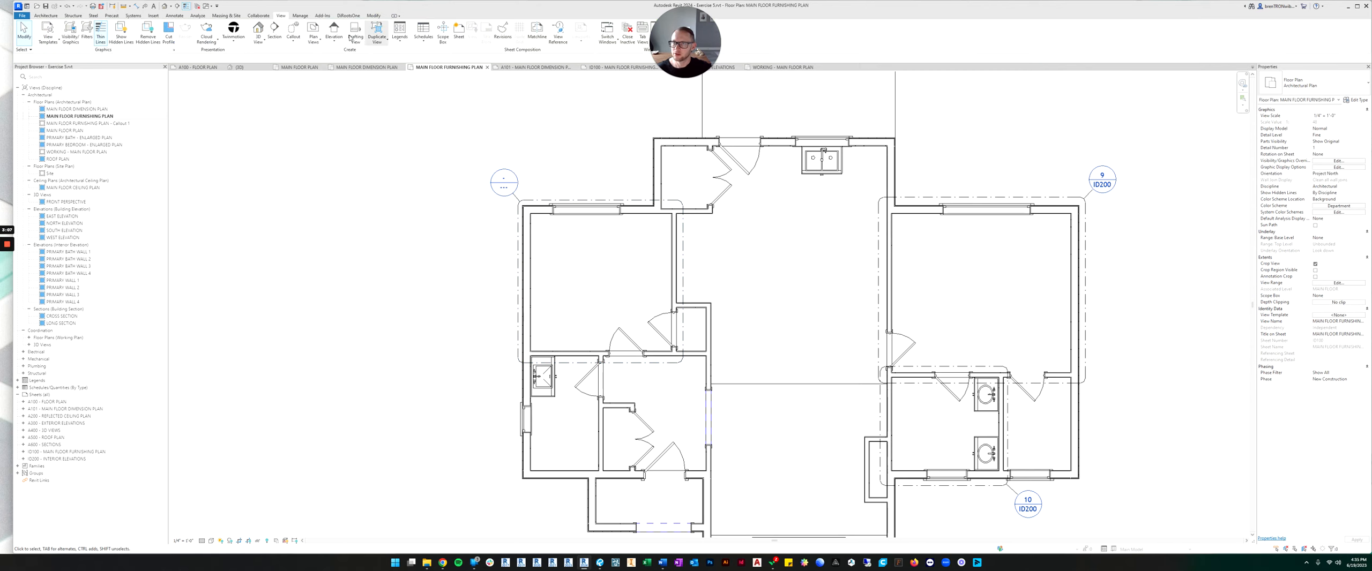
Step: Create a rectangular callout around the bathroom below that bedroom and move its head outside the boundary's lower-left corner
{"action": "left_click", "coordinate": [293, 41]}
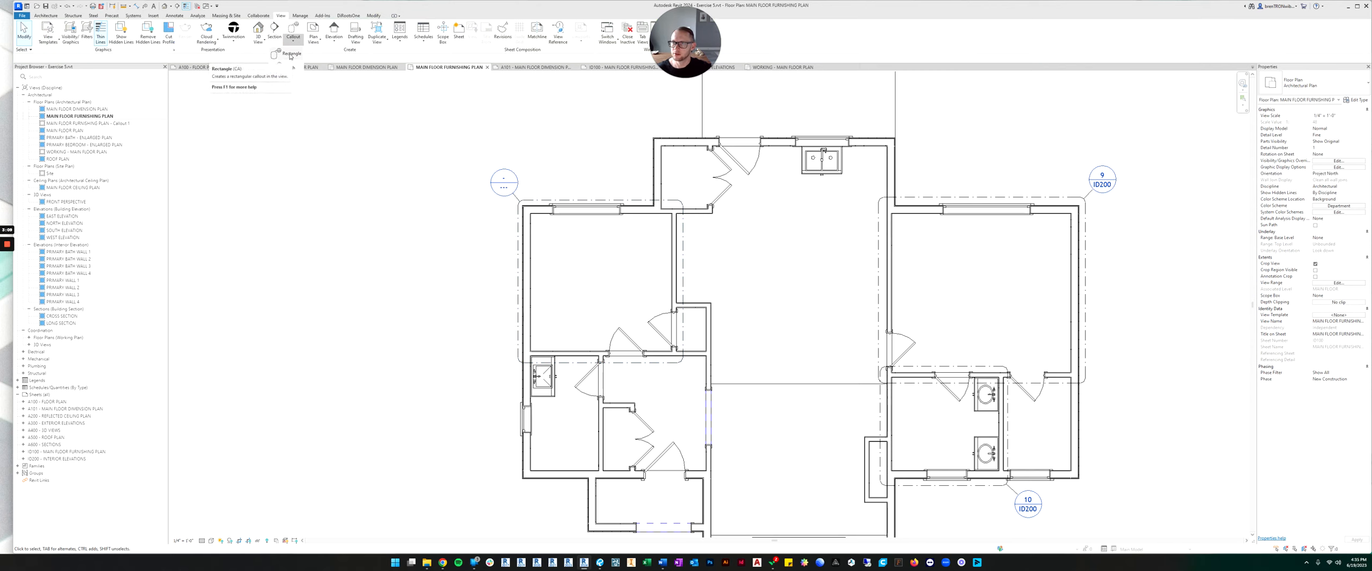
{"action": "left_click", "coordinate": [290, 54]}
{"action": "scroll", "coordinate": [591, 214], "scroll_direction": "down", "scroll_amount": 3}
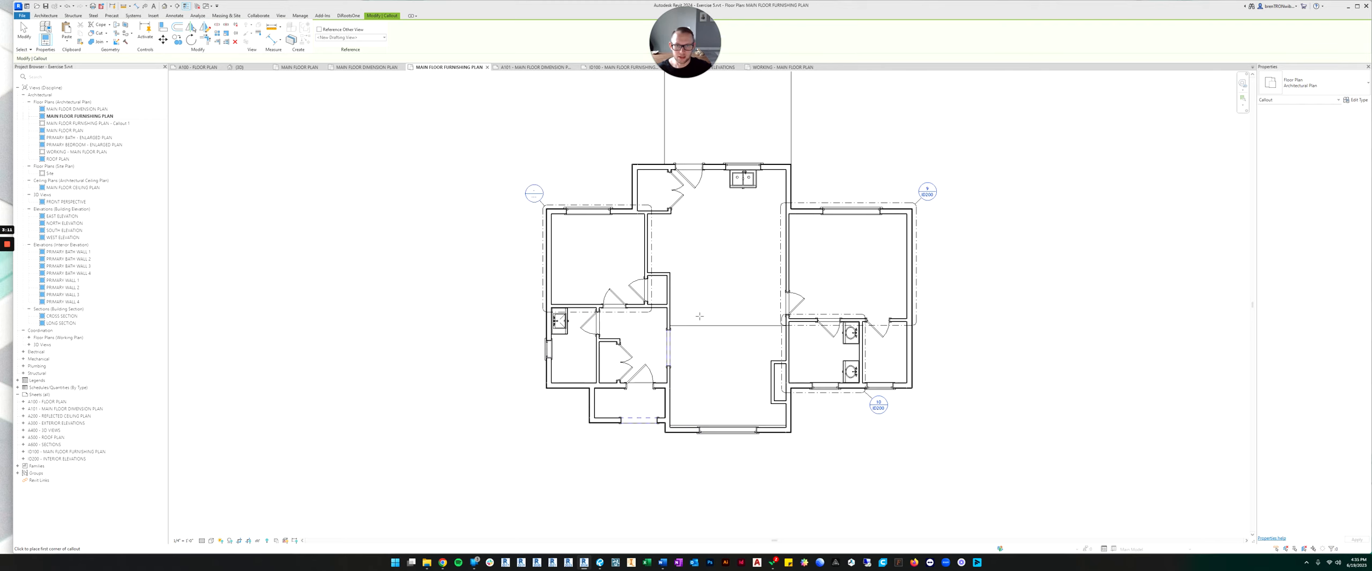
{"action": "scroll", "coordinate": [699, 316], "scroll_direction": "up", "scroll_amount": 4}
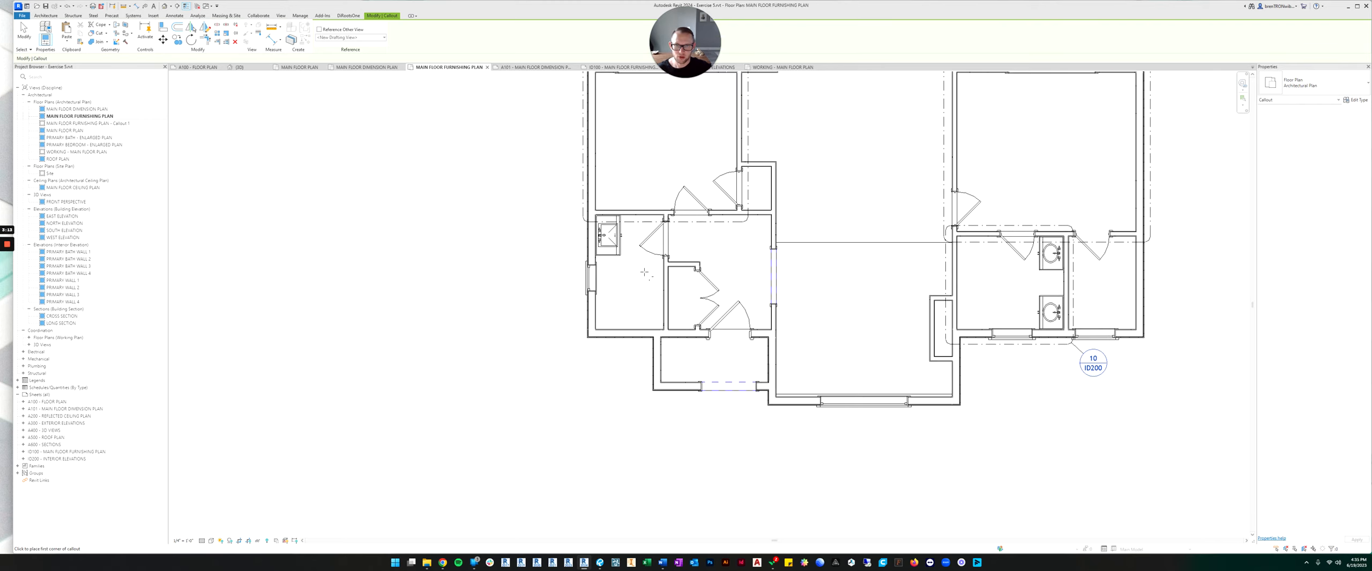
{"action": "scroll", "coordinate": [583, 227], "scroll_direction": "up", "scroll_amount": 2}
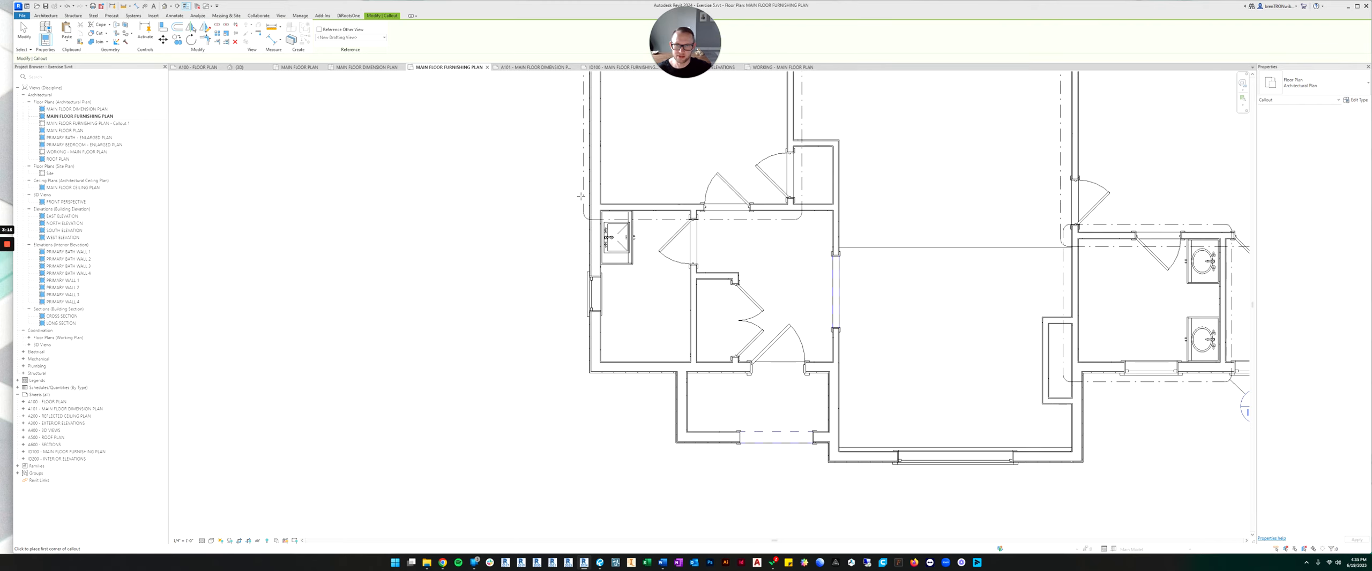
{"action": "left_click", "coordinate": [582, 197]}
{"action": "left_click", "coordinate": [706, 379]}
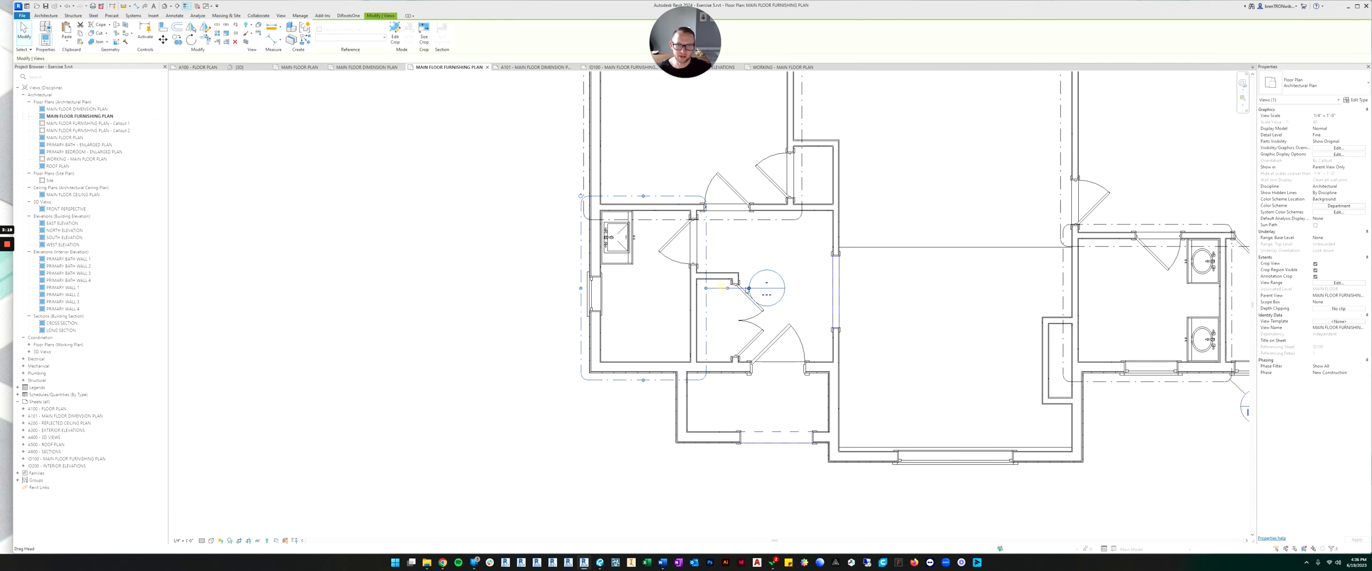
{"action": "left_click_drag", "start_coordinate": [722, 287], "coordinate": [560, 389]}
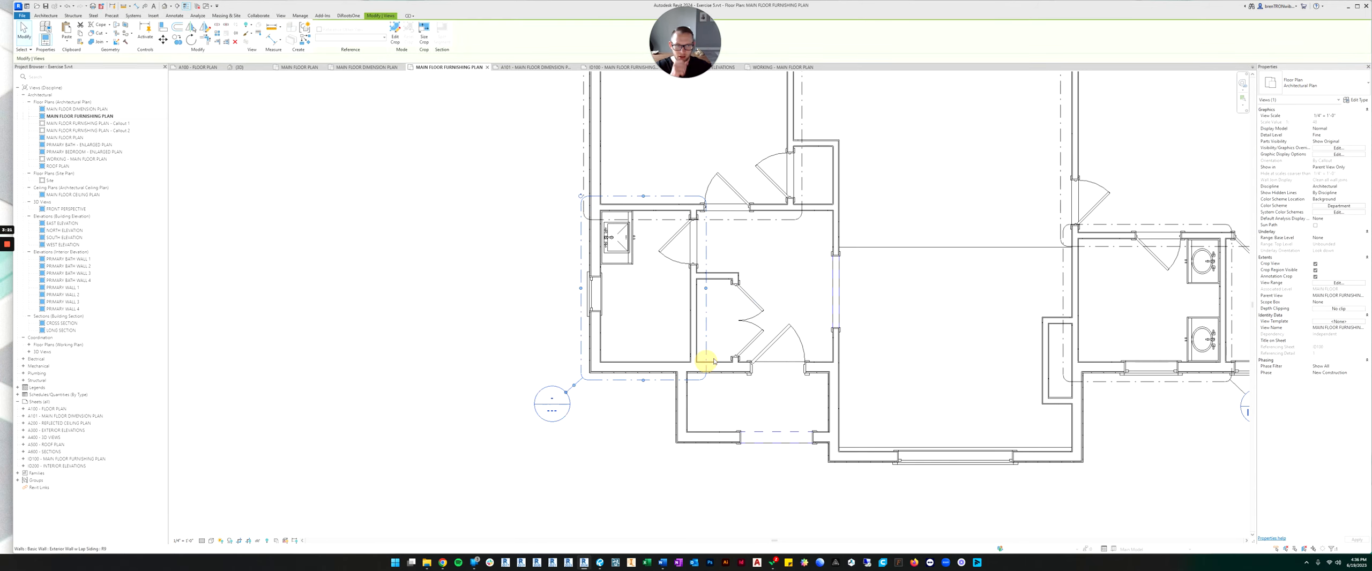
{"action": "scroll", "coordinate": [714, 362], "scroll_direction": "down", "scroll_amount": 4}
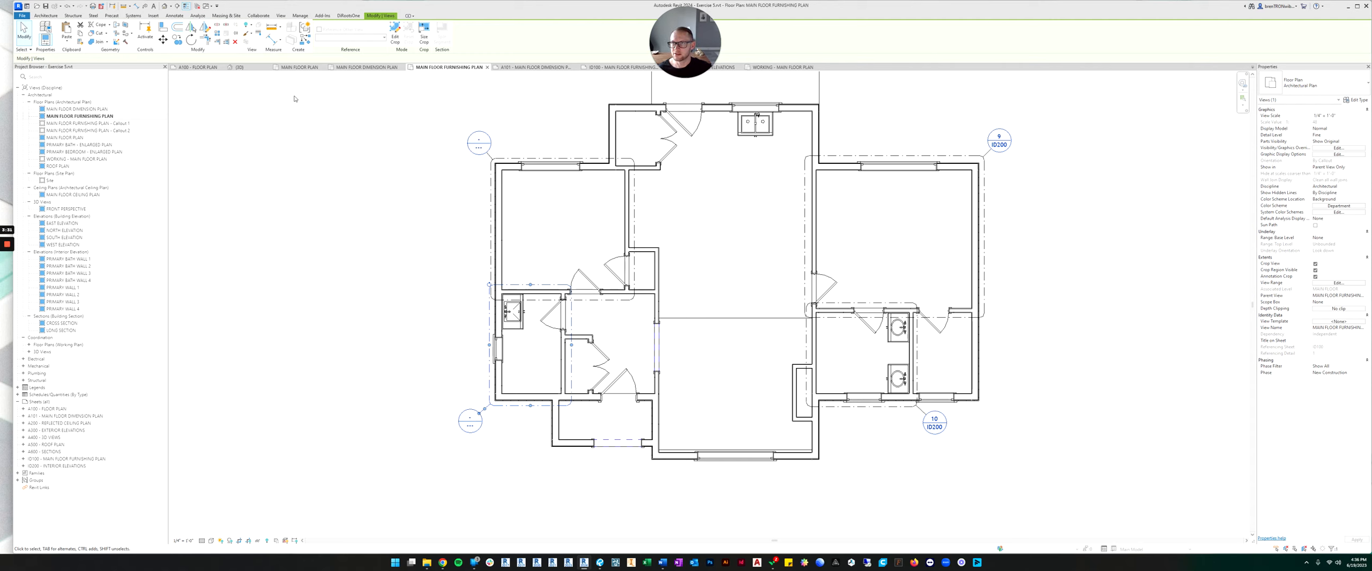
{"action": "left_click", "coordinate": [316, 101]}
Step: Create a rectangular callout around the kitchen area at the plan's top centre and place its head outside the upper-right corner
{"action": "left_click", "coordinate": [292, 31]}
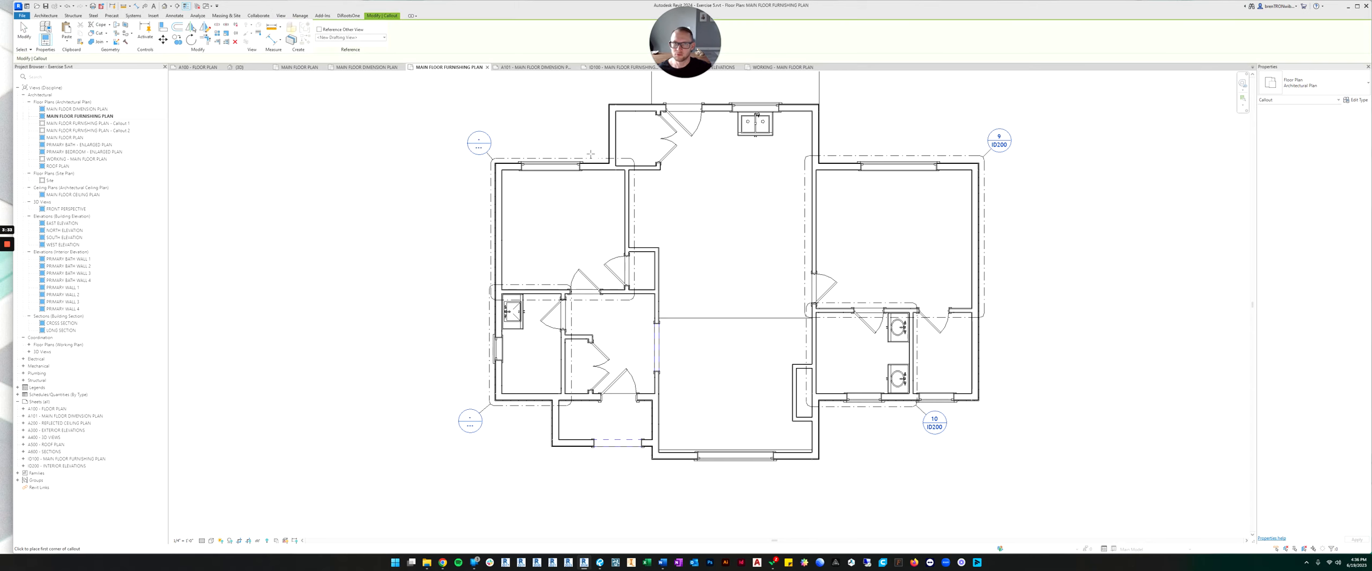
{"action": "middle_click_drag", "start_coordinate": [622, 174], "coordinate": [604, 238]}
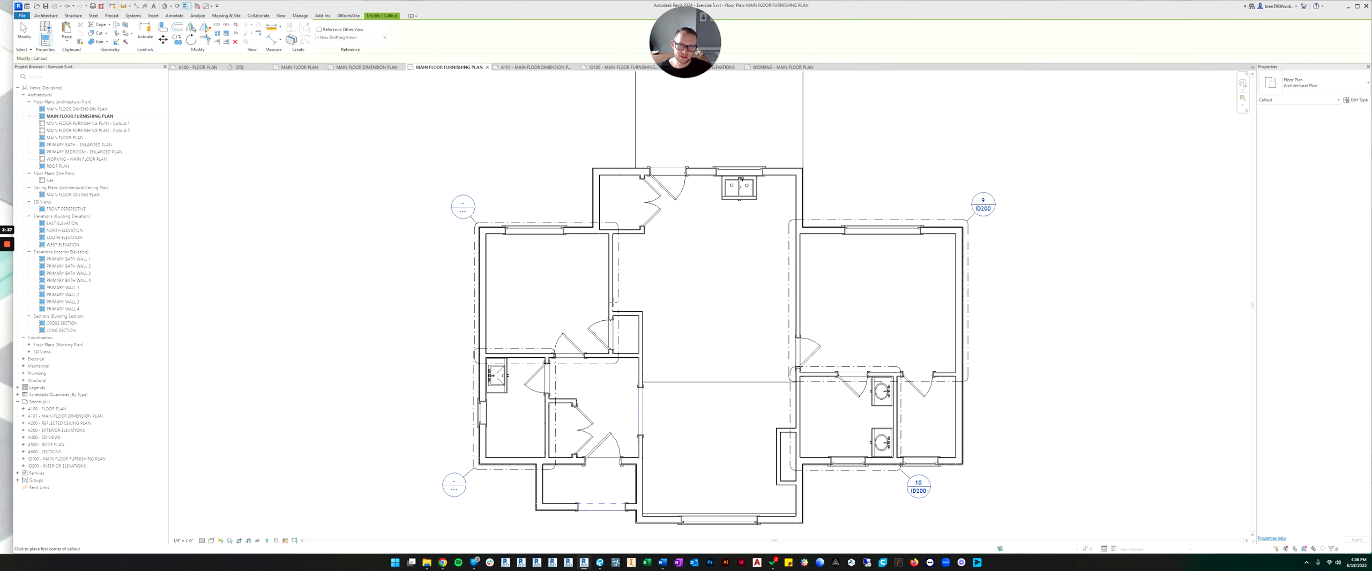
{"action": "left_click", "coordinate": [606, 157]}
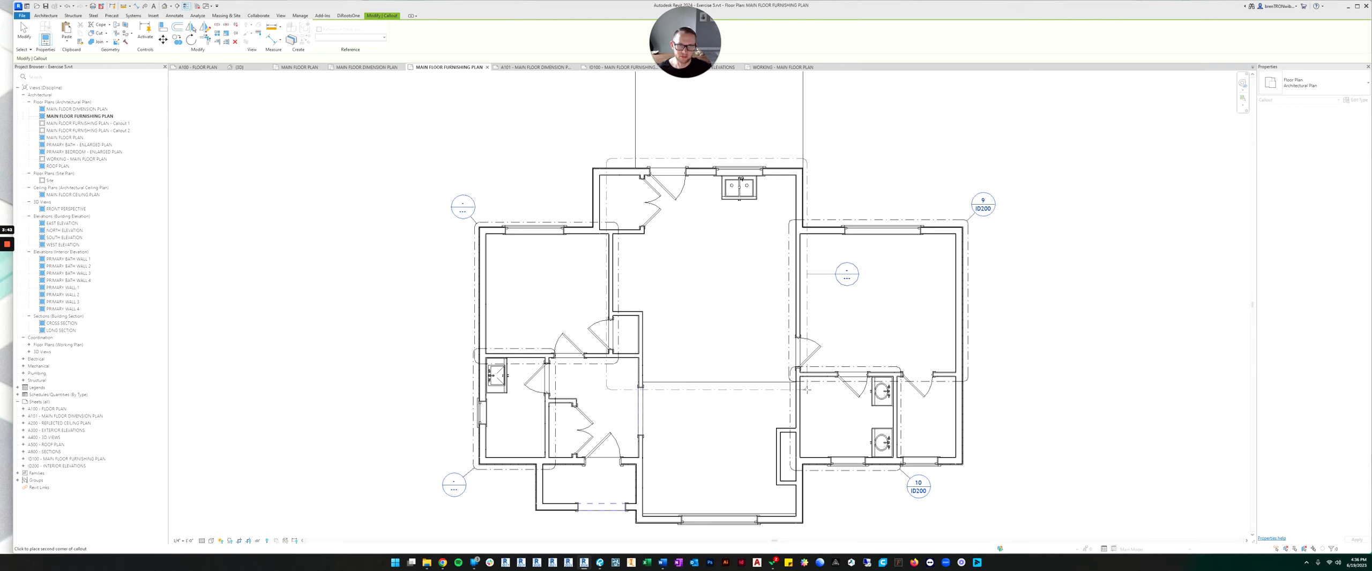
{"action": "left_click", "coordinate": [807, 390]}
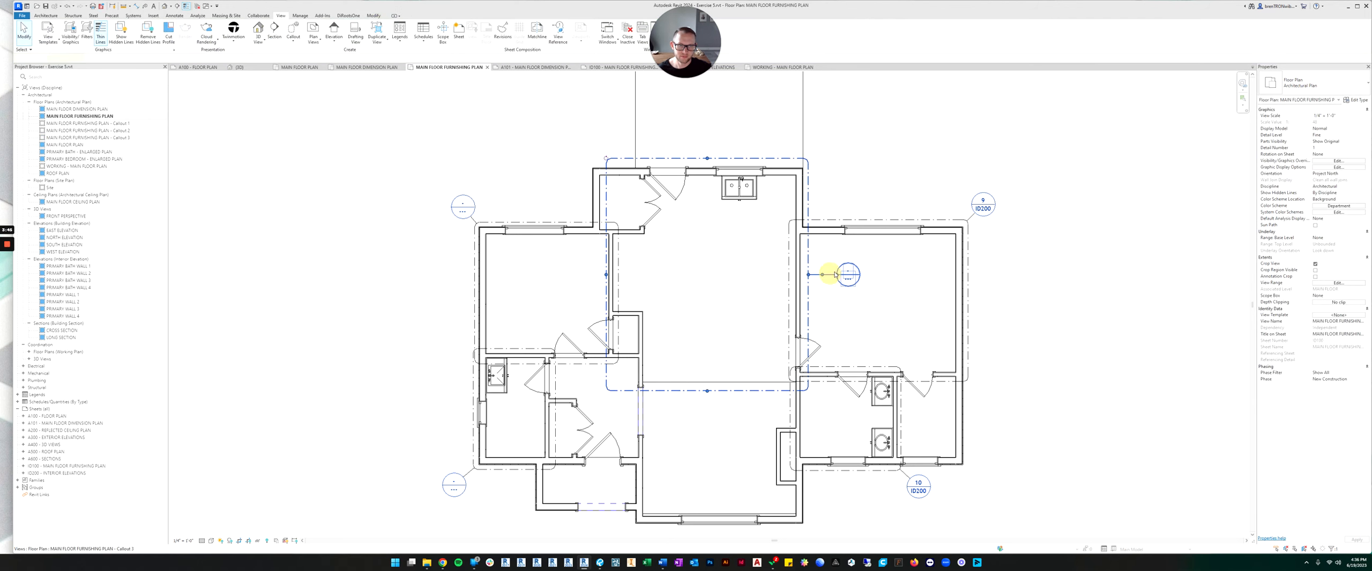
{"action": "left_click_drag", "start_coordinate": [834, 269], "coordinate": [816, 134]}
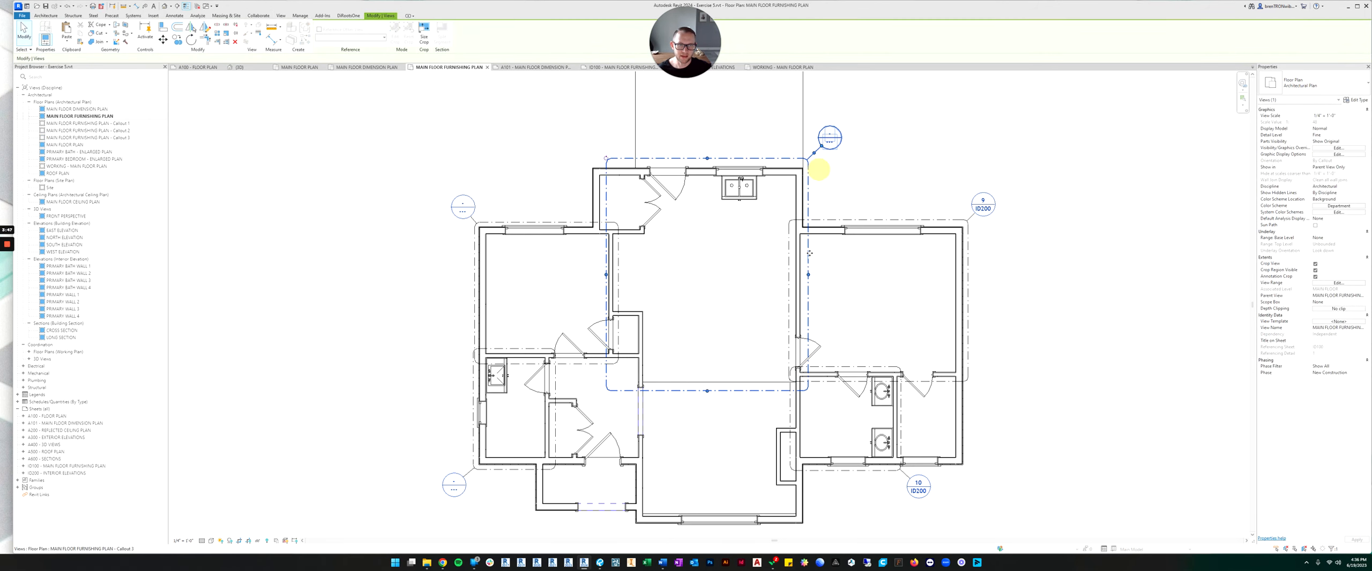
Step: Fine-tune the kitchen callout's boundary by shifting its right and left edges slightly outward and its top edge slightly down
{"action": "left_click_drag", "start_coordinate": [809, 274], "coordinate": [811, 275]}
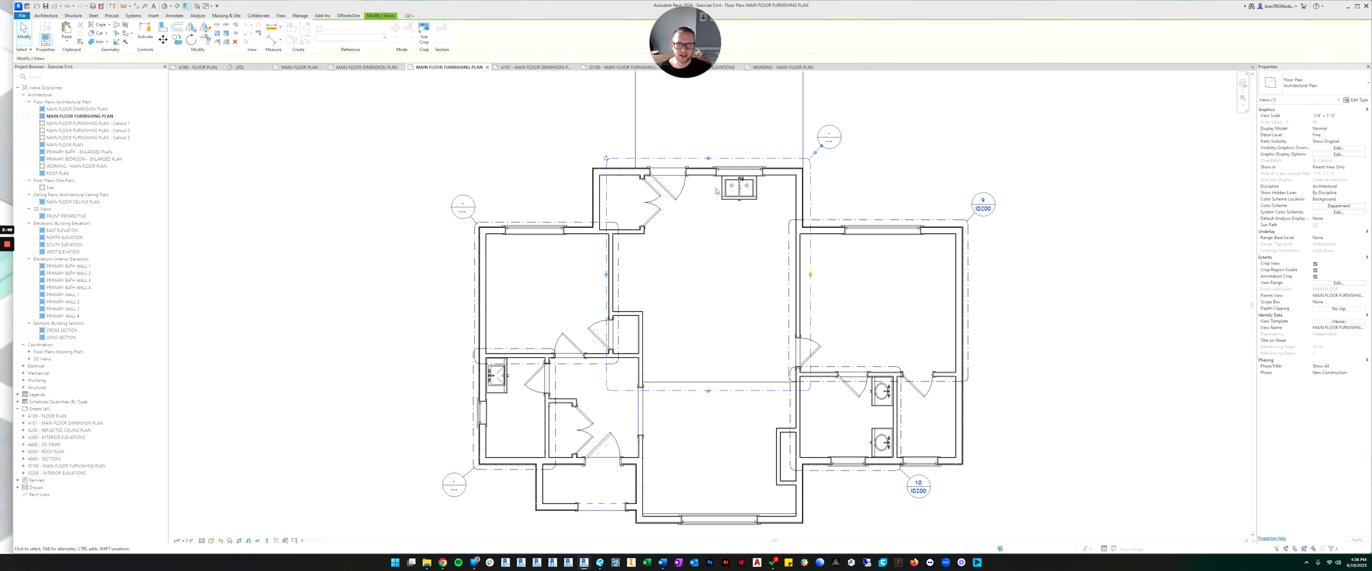
{"action": "left_click_drag", "start_coordinate": [709, 159], "coordinate": [707, 162]}
{"action": "left_click_drag", "start_coordinate": [606, 277], "coordinate": [600, 277]}
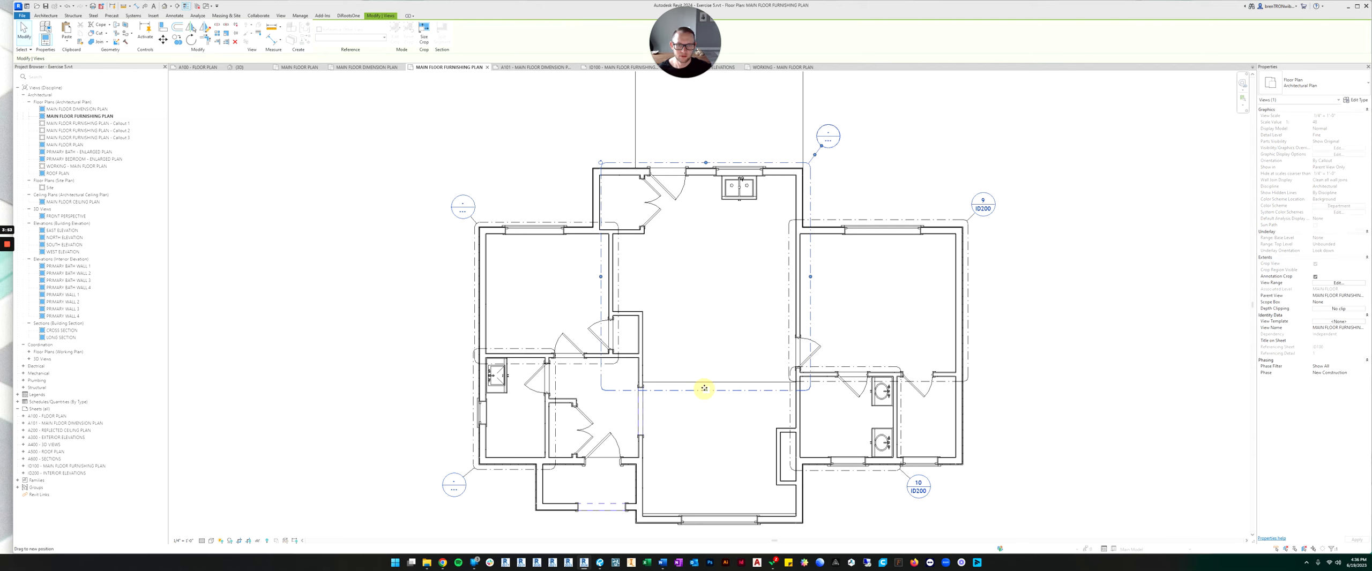
{"action": "left_click", "coordinate": [721, 369]}
Step: Create a rectangular callout around the lower central living area and move its head outside the boundary's lower-right corner
{"action": "scroll", "coordinate": [722, 368], "scroll_direction": "down", "scroll_amount": 1}
{"action": "middle_click_drag", "start_coordinate": [722, 369], "coordinate": [691, 271]}
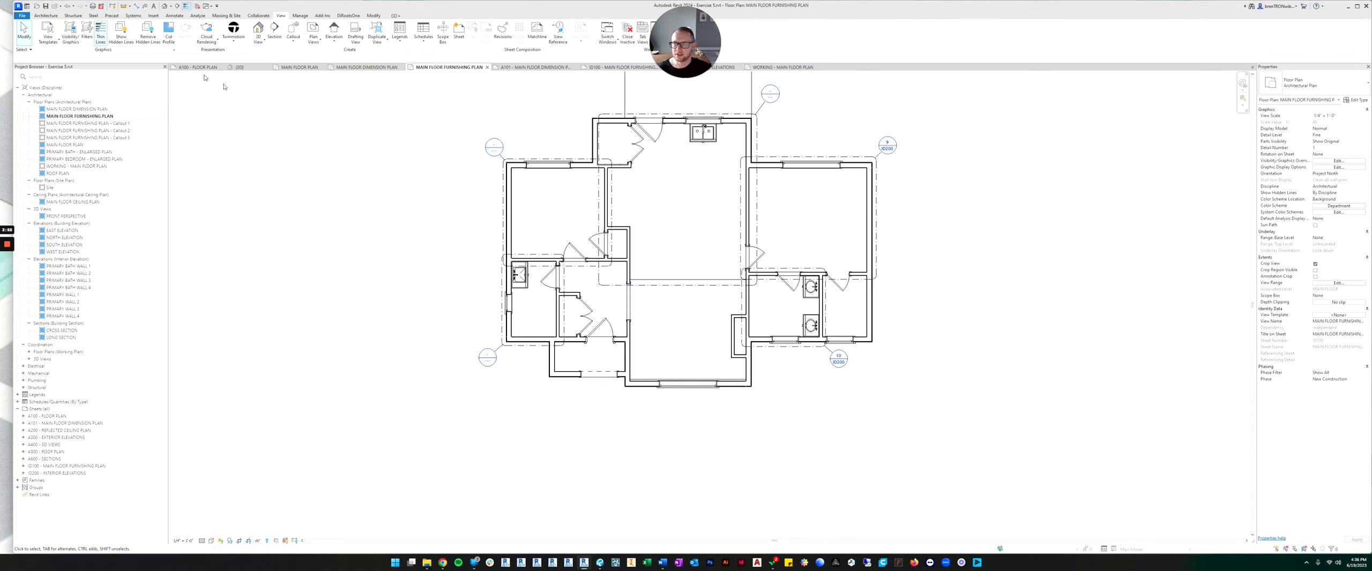
{"action": "left_click", "coordinate": [293, 30]}
{"action": "scroll", "coordinate": [614, 363], "scroll_direction": "up", "scroll_amount": 1}
{"action": "left_click", "coordinate": [625, 402]}
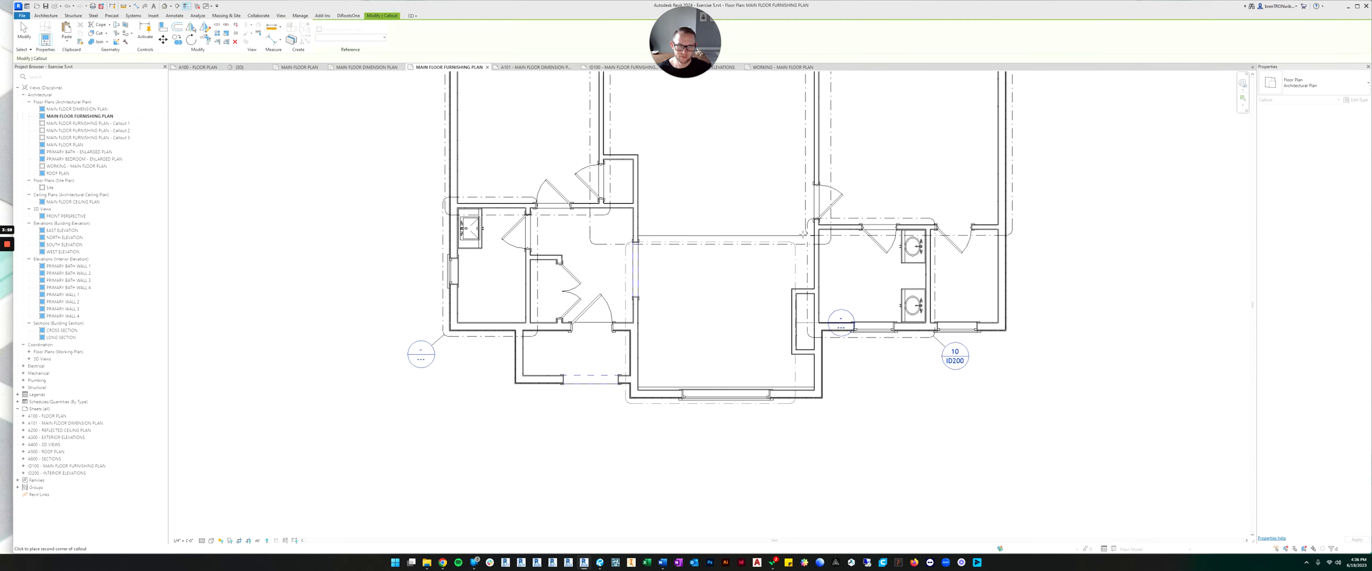
{"action": "left_click", "coordinate": [825, 231]}
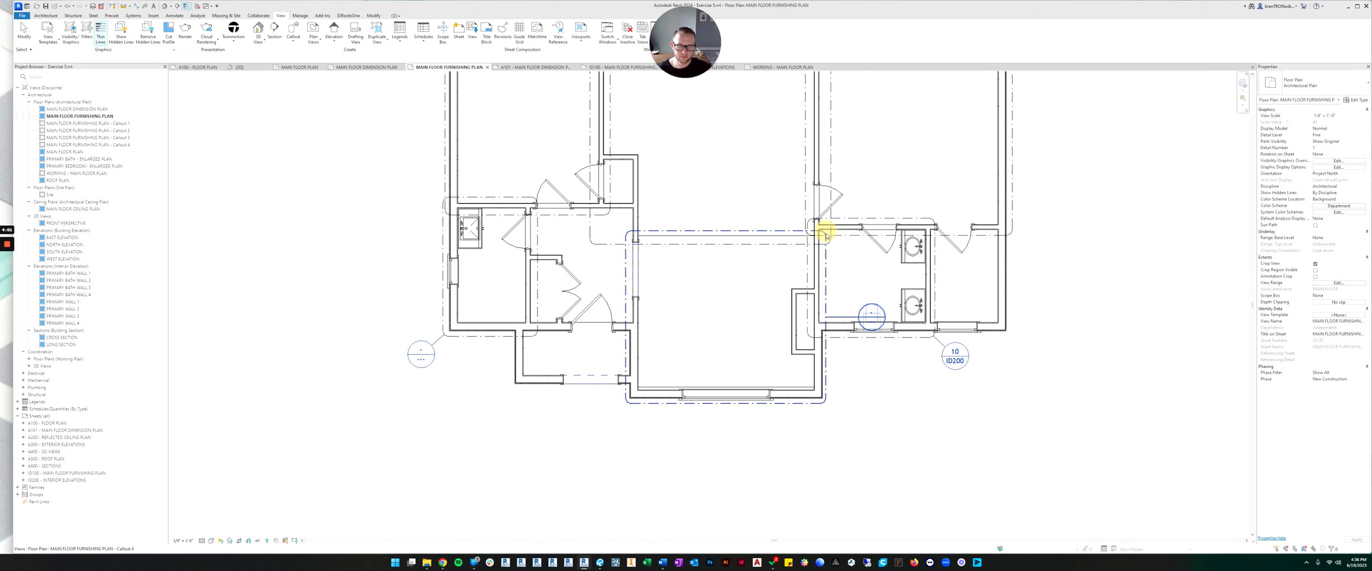
{"action": "left_click_drag", "start_coordinate": [859, 318], "coordinate": [834, 412]}
{"action": "left_click", "coordinate": [898, 414]}
{"action": "scroll", "coordinate": [842, 303], "scroll_direction": "down", "scroll_amount": 5}
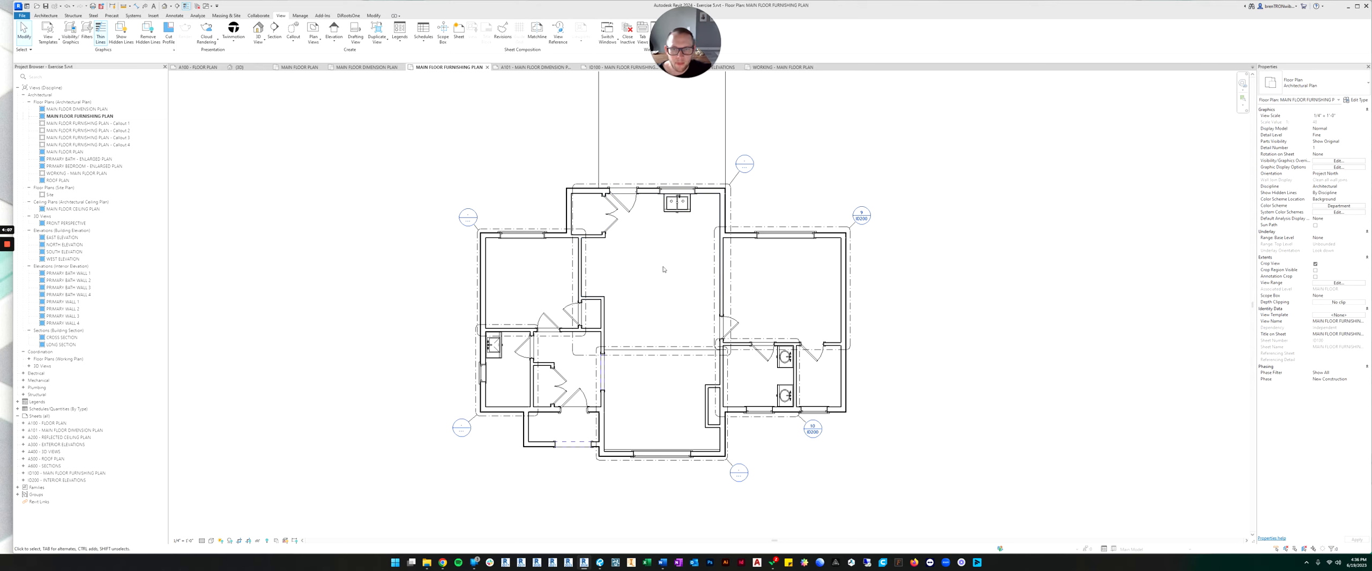
{"action": "scroll", "coordinate": [670, 278], "scroll_direction": "up", "scroll_amount": 2}
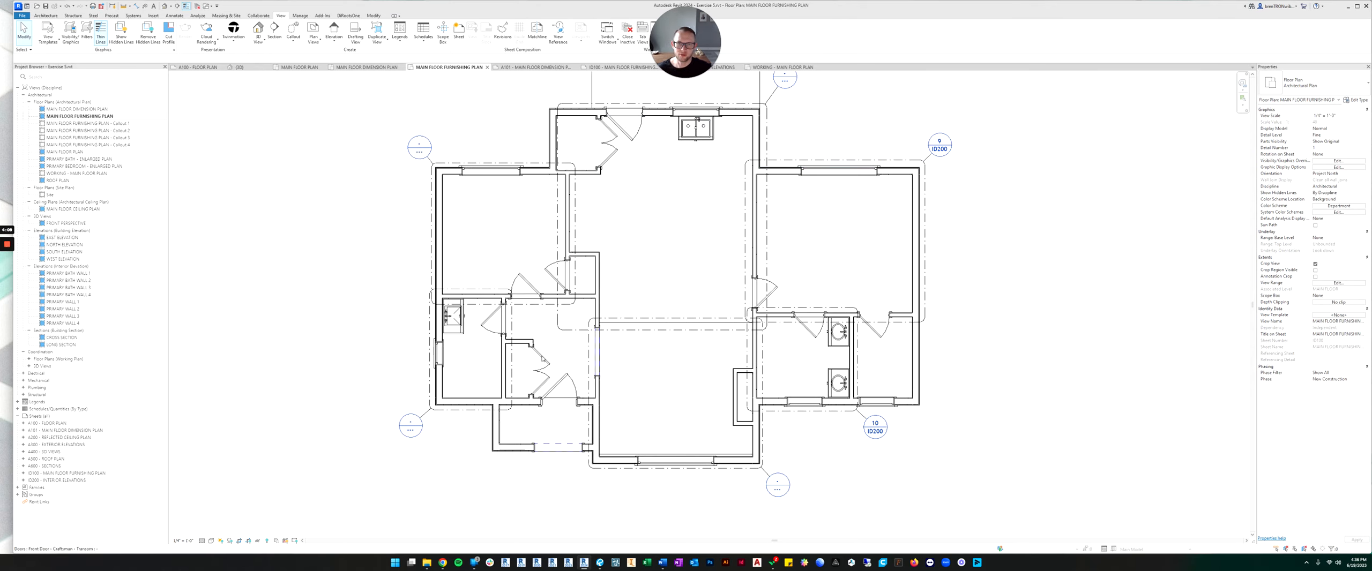
{"action": "scroll", "coordinate": [685, 283], "scroll_direction": "down", "scroll_amount": 2}
{"action": "scroll", "coordinate": [685, 283], "scroll_direction": "down", "scroll_amount": 3}
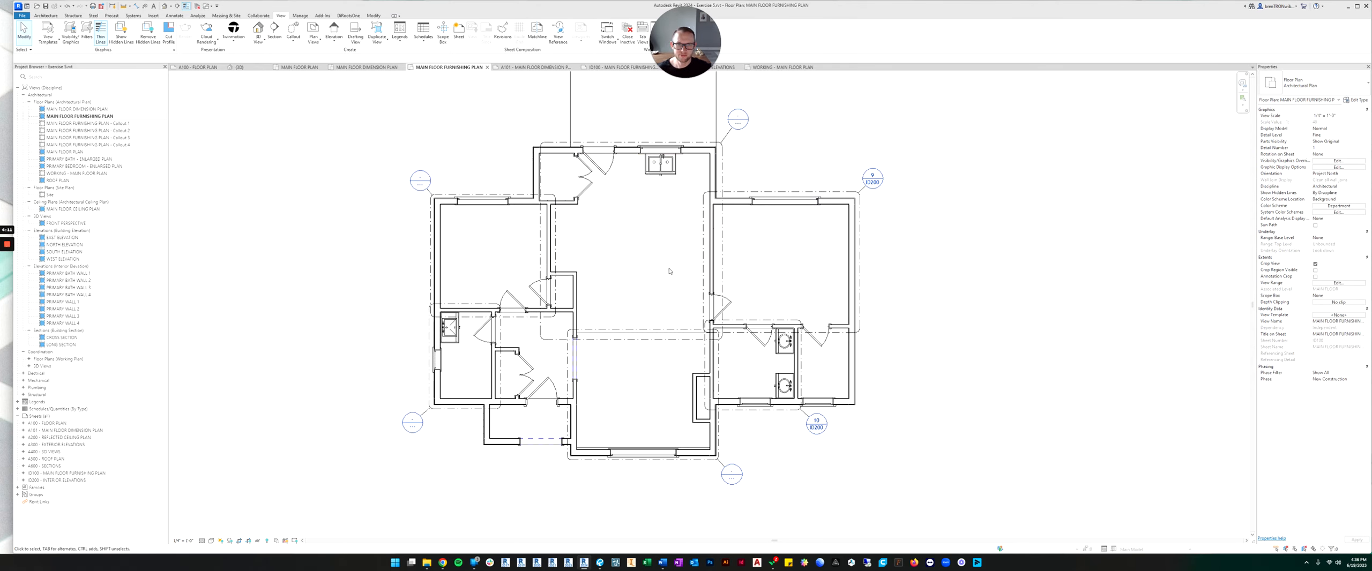
{"action": "scroll", "coordinate": [810, 300], "scroll_direction": "up", "scroll_amount": 2}
{"action": "middle_click_drag", "start_coordinate": [708, 290], "coordinate": [715, 312]}
{"action": "scroll", "coordinate": [706, 301], "scroll_direction": "down", "scroll_amount": 1}
{"action": "middle_click_drag", "start_coordinate": [677, 273], "coordinate": [702, 306]}
{"action": "middle_click_drag", "start_coordinate": [626, 332], "coordinate": [642, 334]}
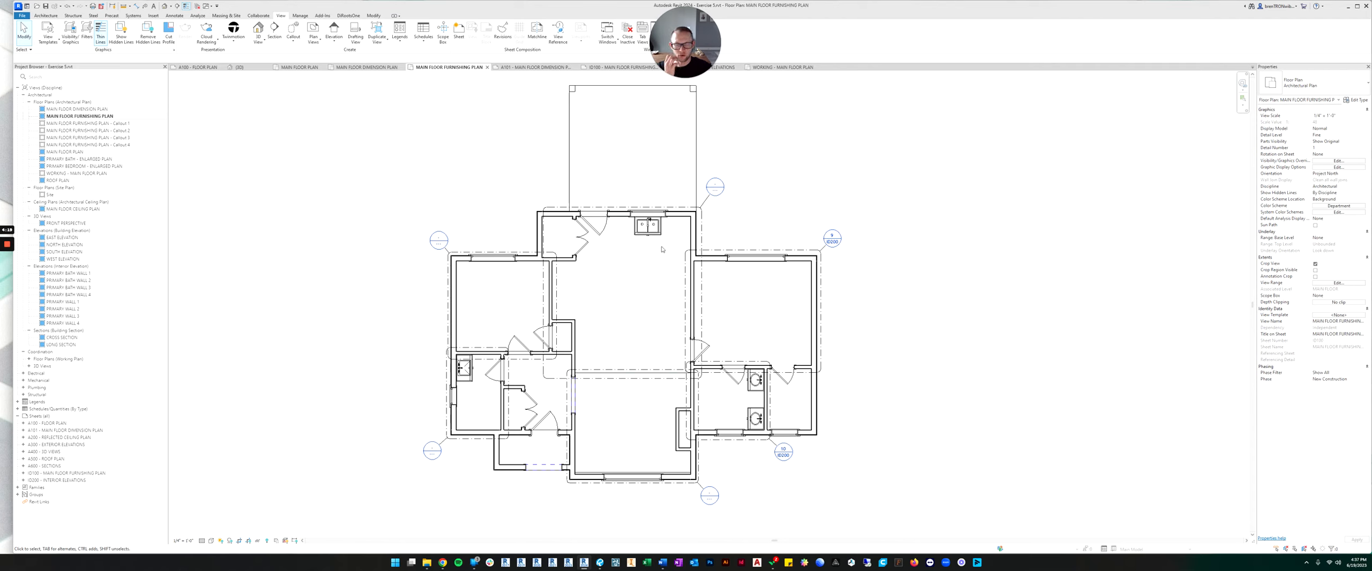
{"action": "middle_click_drag", "start_coordinate": [647, 329], "coordinate": [672, 321]}
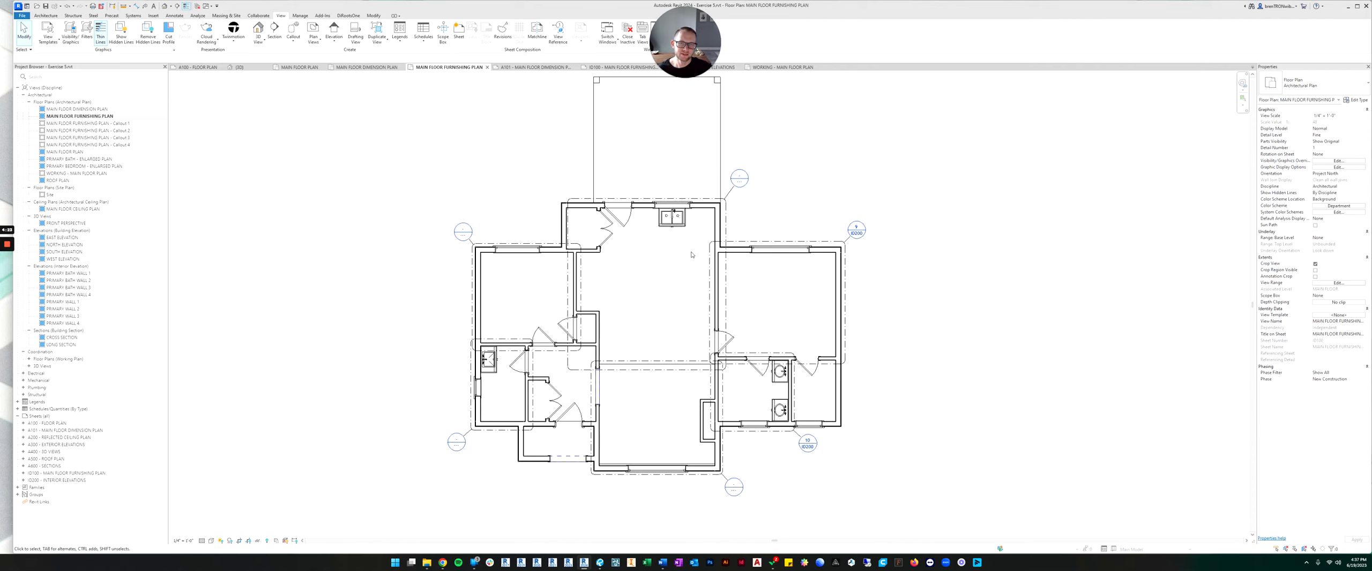
{"action": "middle_click_drag", "start_coordinate": [630, 329], "coordinate": [643, 319]}
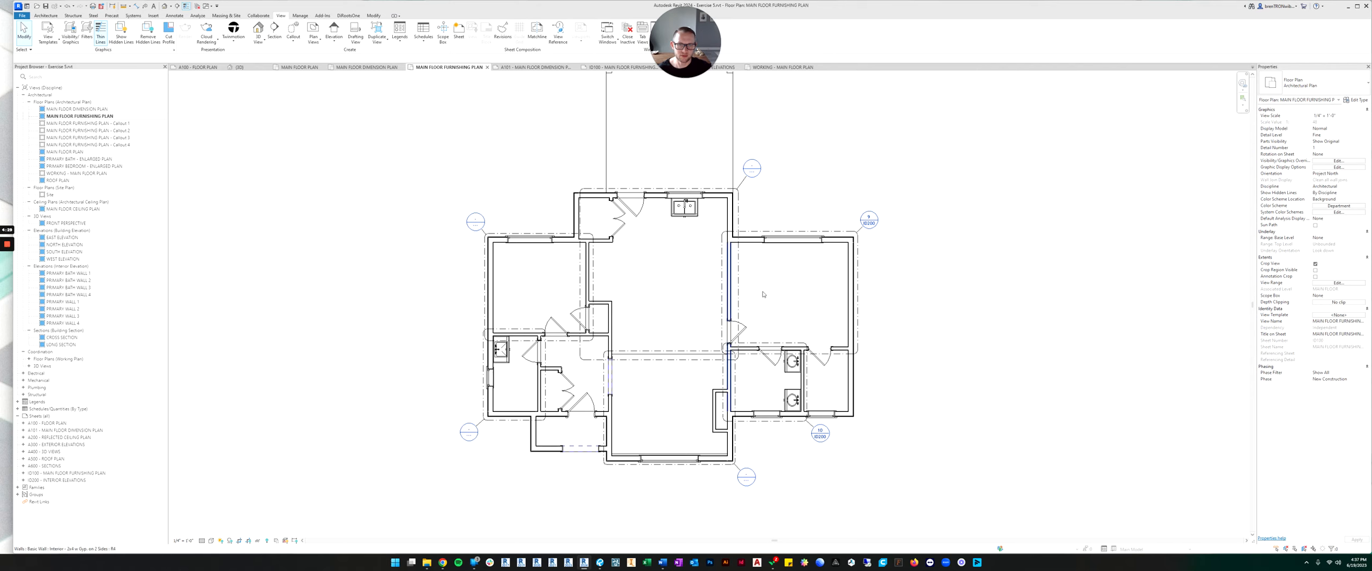
{"action": "middle_click_drag", "start_coordinate": [723, 341], "coordinate": [738, 341]}
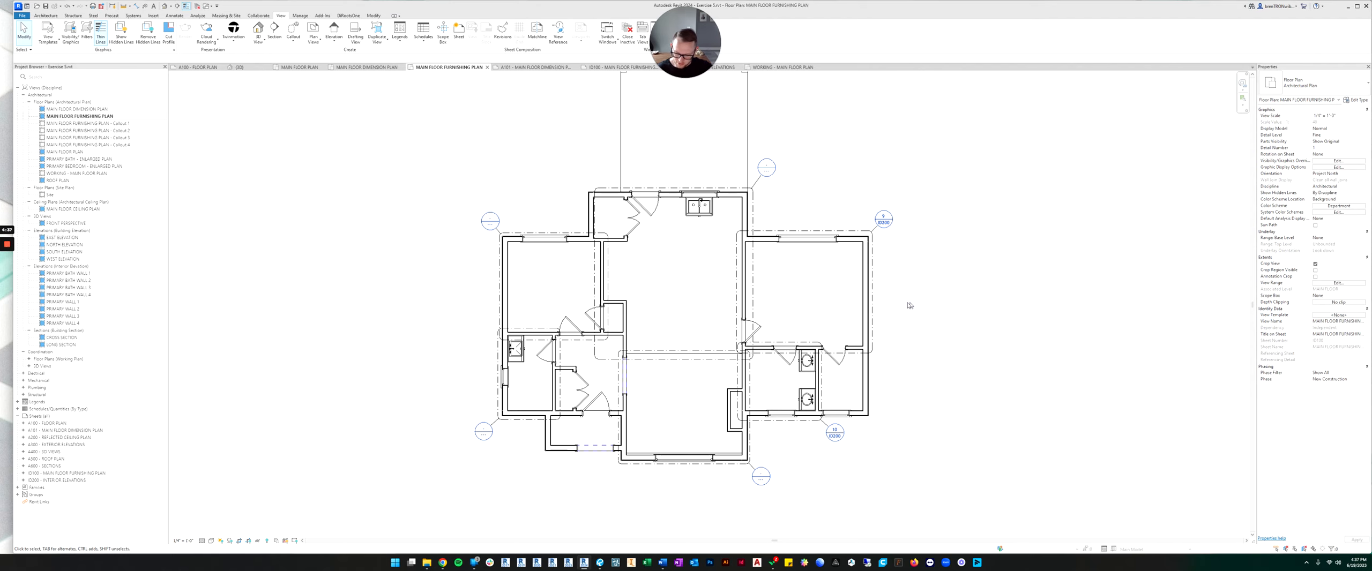
Step: Open the furnishing plan's visibility/graphics overrides and select the Floors model category
{"action": "key", "text": "v"}
{"action": "key", "text": "v"}
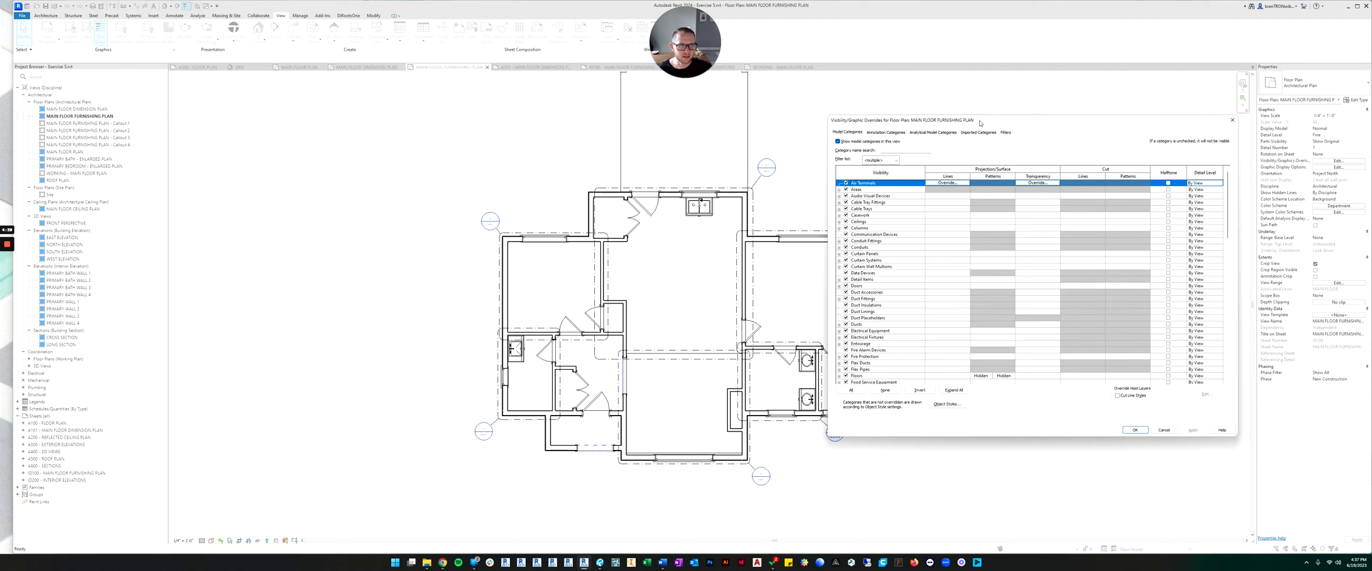
{"action": "left_click_drag", "start_coordinate": [1006, 121], "coordinate": [1000, 120]}
{"action": "scroll", "coordinate": [859, 298], "scroll_direction": "down", "scroll_amount": 2}
{"action": "key", "text": "f"}
{"action": "scroll", "coordinate": [862, 325], "scroll_direction": "down", "scroll_amount": 2}
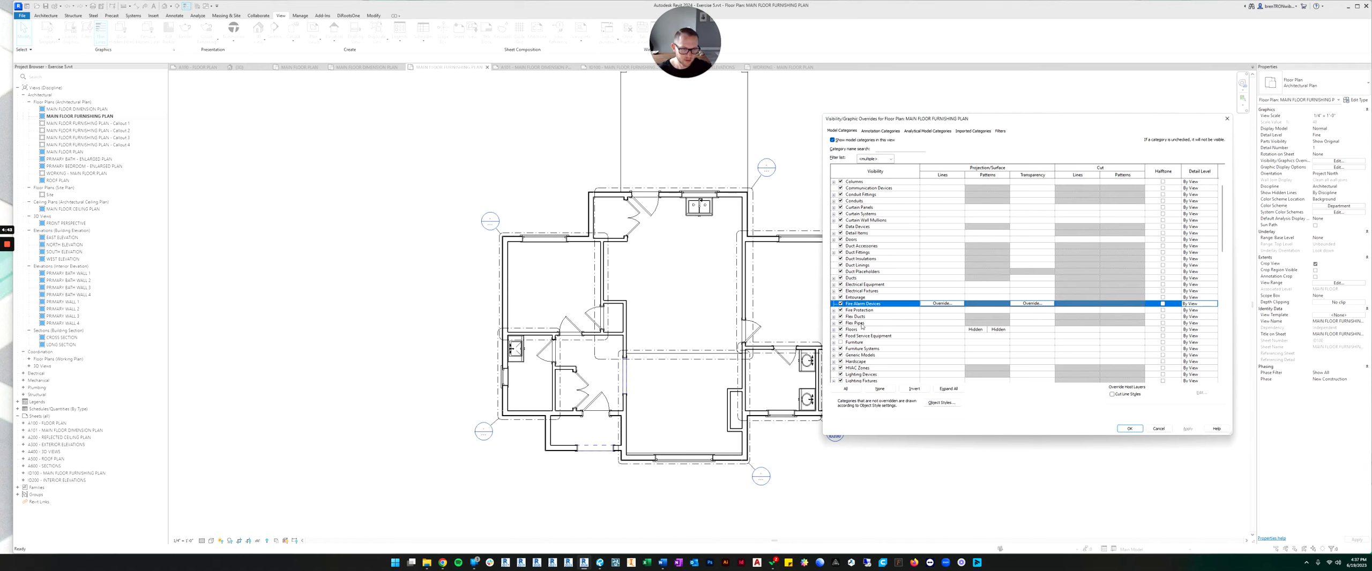
{"action": "left_click", "coordinate": [853, 343]}
{"action": "left_click", "coordinate": [942, 329]}
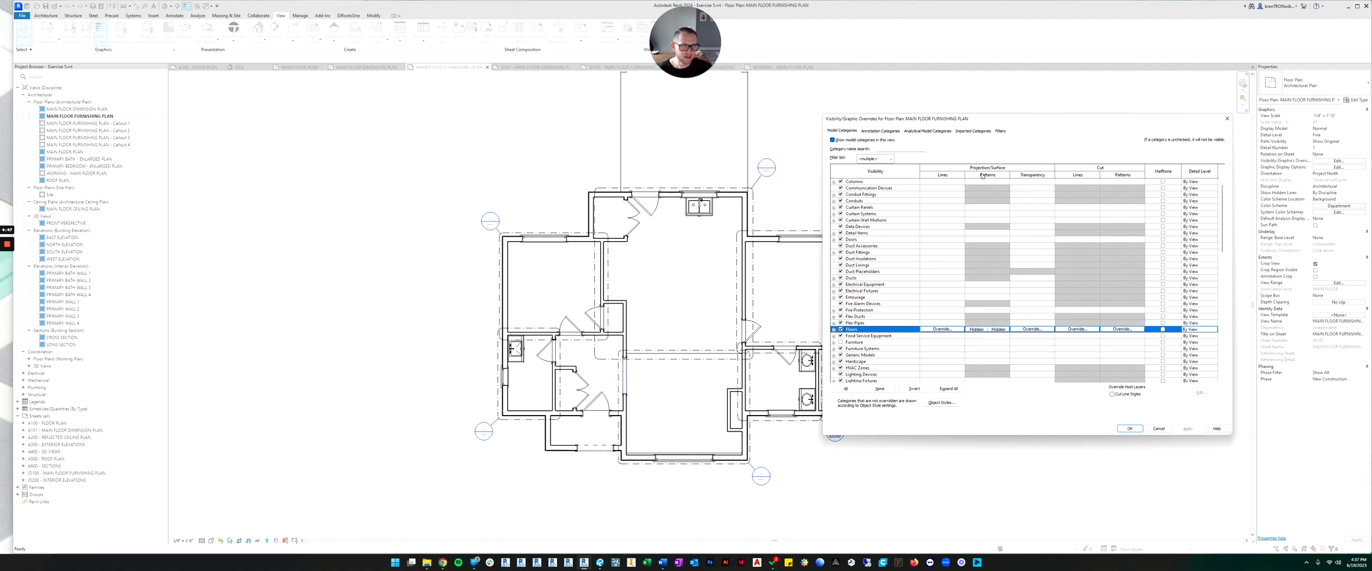
{"action": "left_click", "coordinate": [980, 330]}
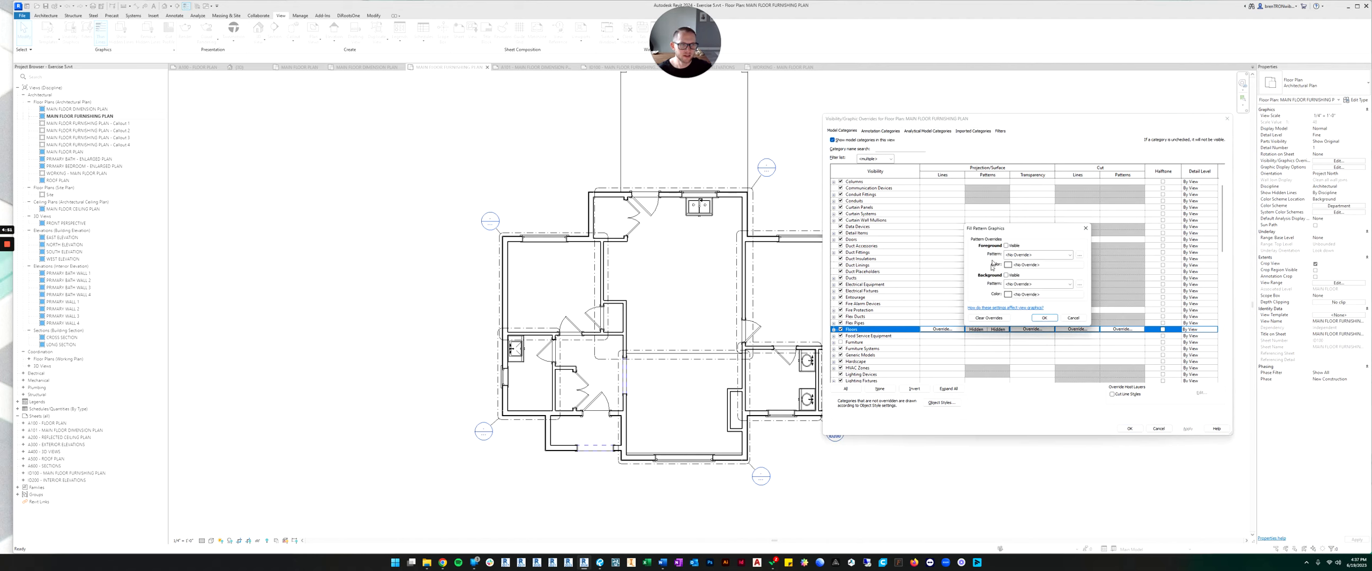
{"action": "left_click", "coordinate": [1005, 246]}
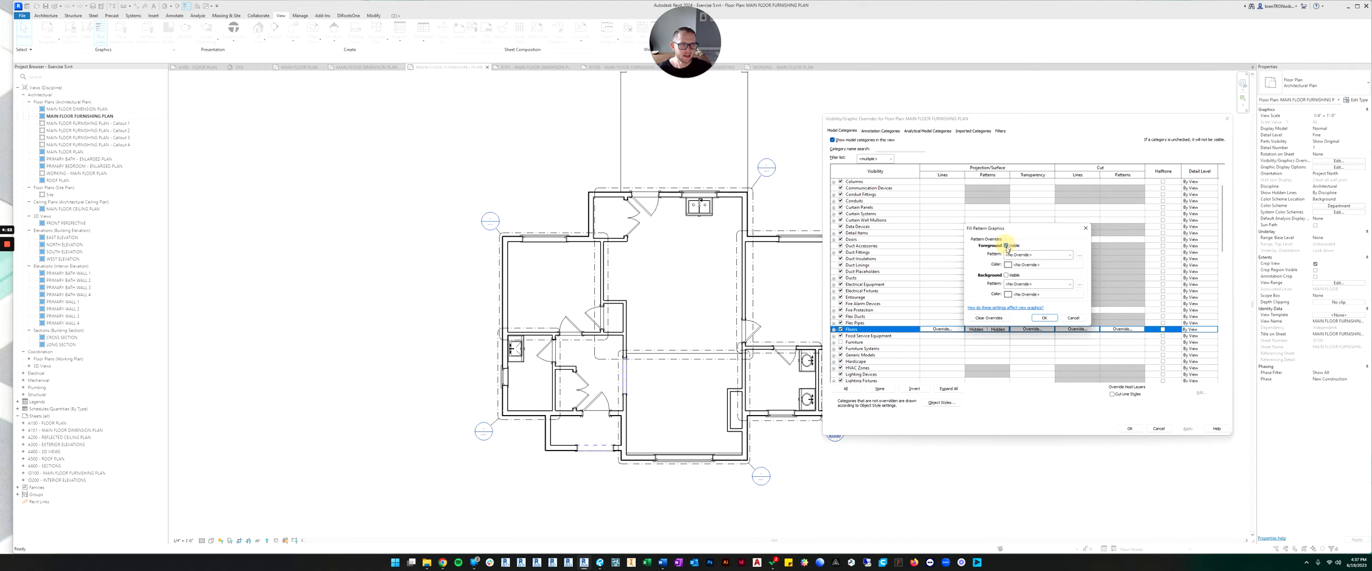
{"action": "left_click", "coordinate": [1040, 318]}
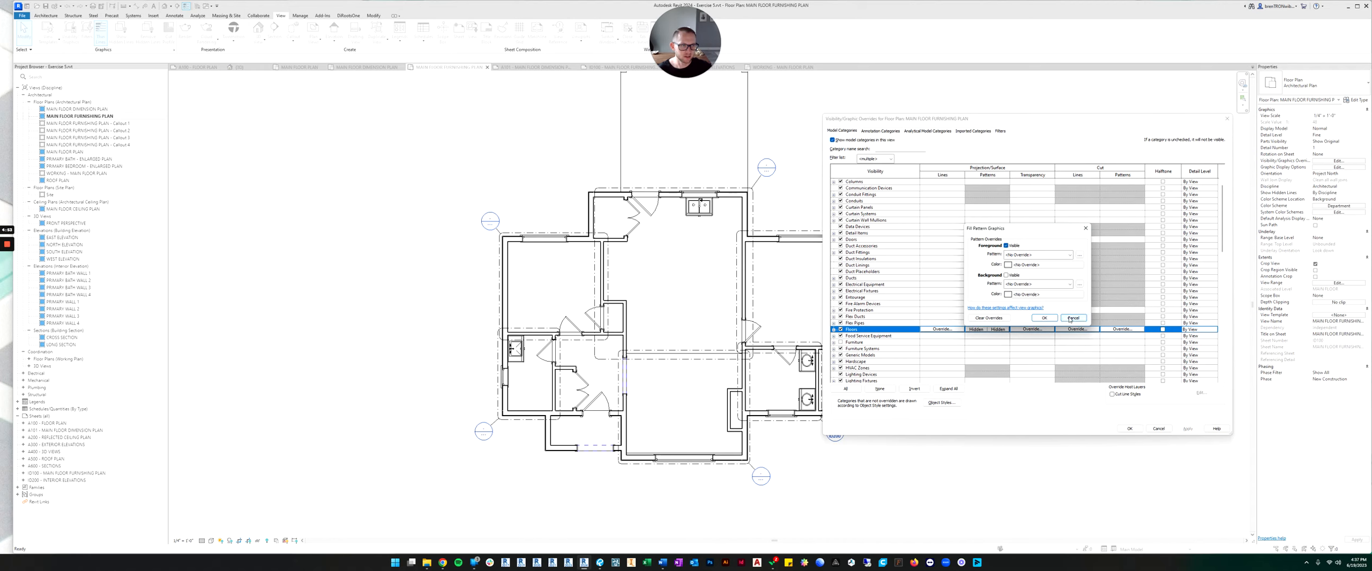
Step: Clear the projection/surface pattern overrides of the Floors category and apply the change to the plan
{"action": "left_click", "coordinate": [992, 330]}
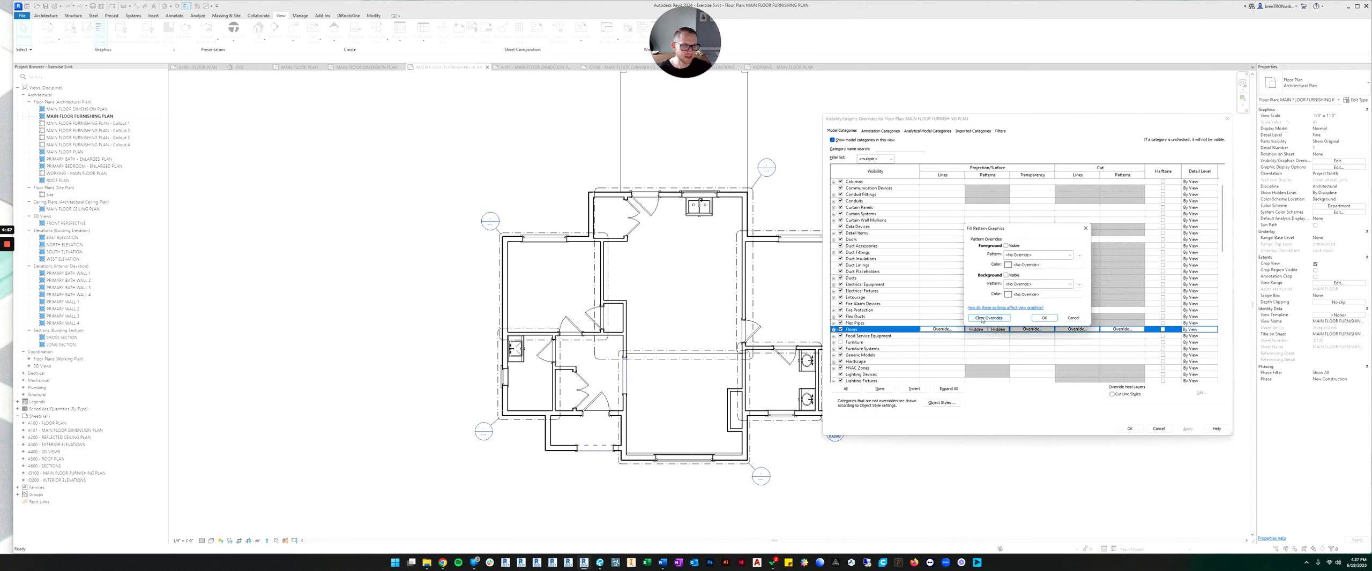
{"action": "left_click", "coordinate": [982, 318]}
{"action": "left_click", "coordinate": [1041, 319]}
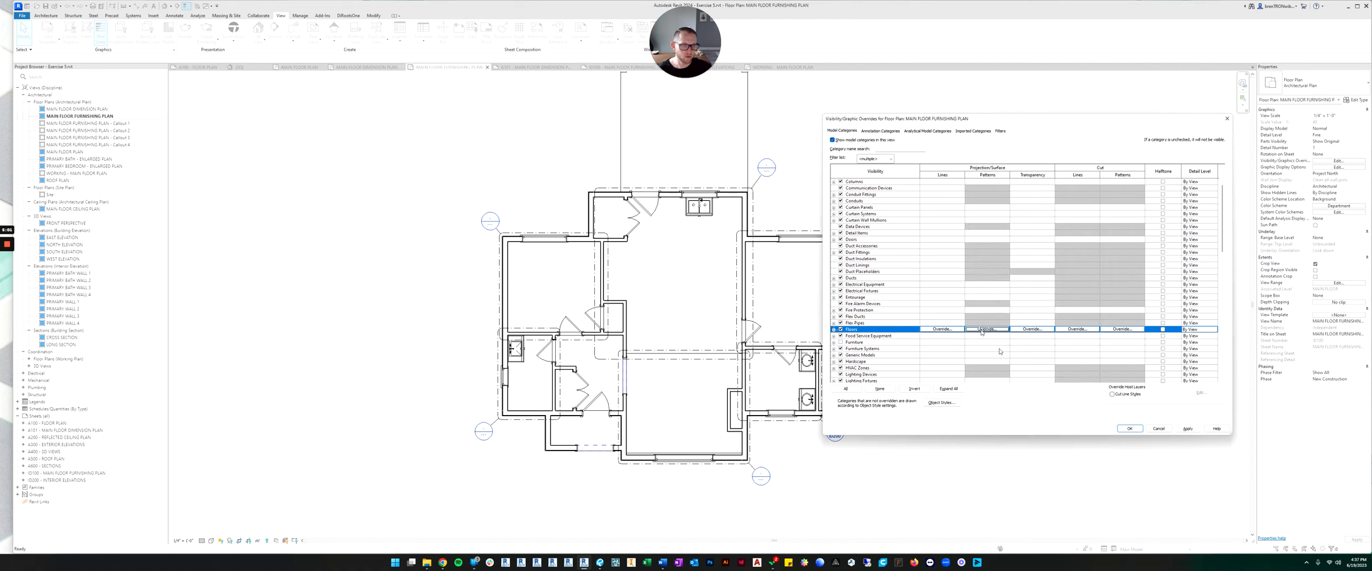
{"action": "left_click", "coordinate": [1184, 430]}
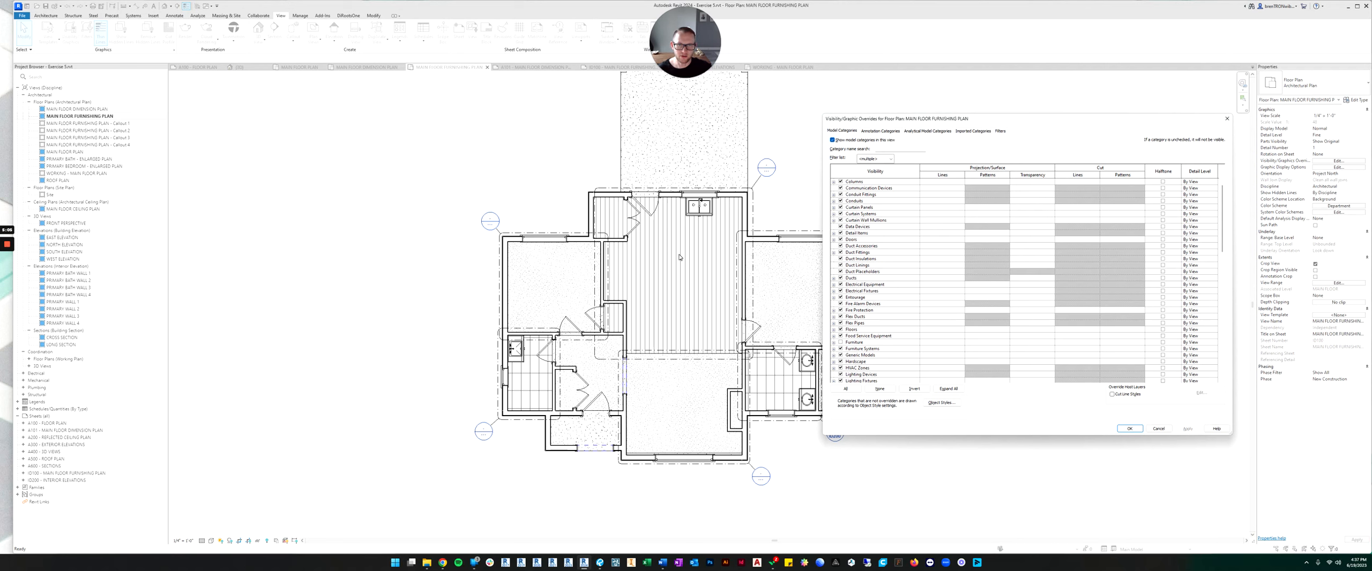
Step: Turn on the Furniture category, apply it to the plan, and move the overrides dialog off the drawing
{"action": "left_click", "coordinate": [840, 343]}
{"action": "left_click", "coordinate": [1187, 429]}
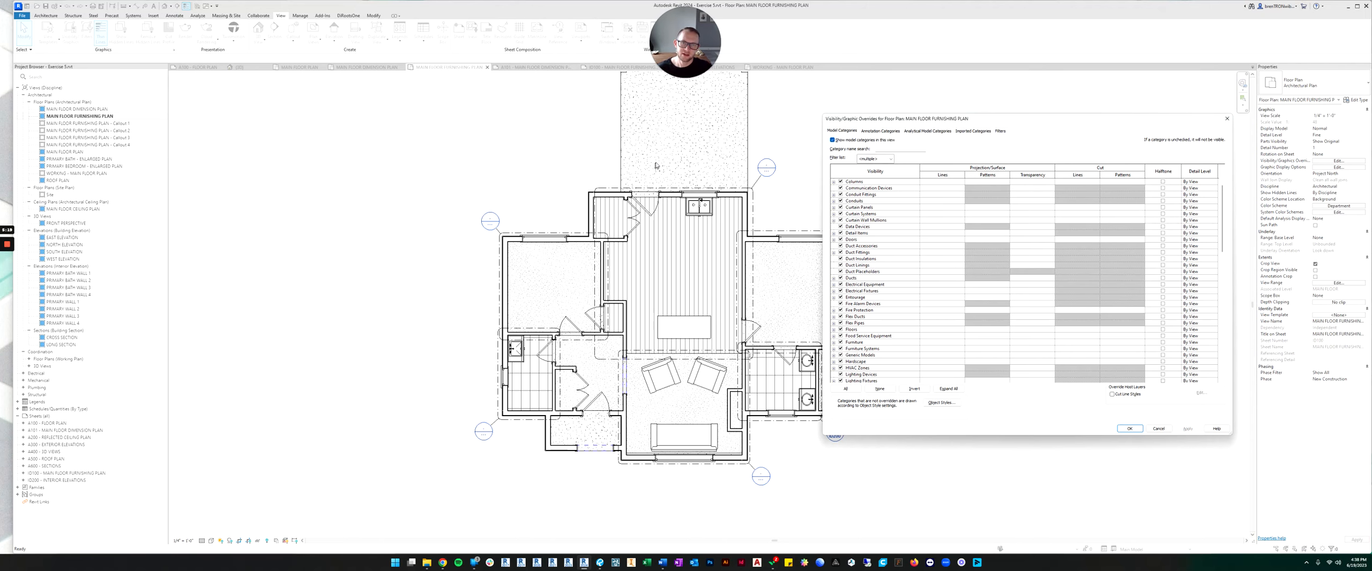
{"action": "left_click_drag", "start_coordinate": [957, 122], "coordinate": [1032, 120]}
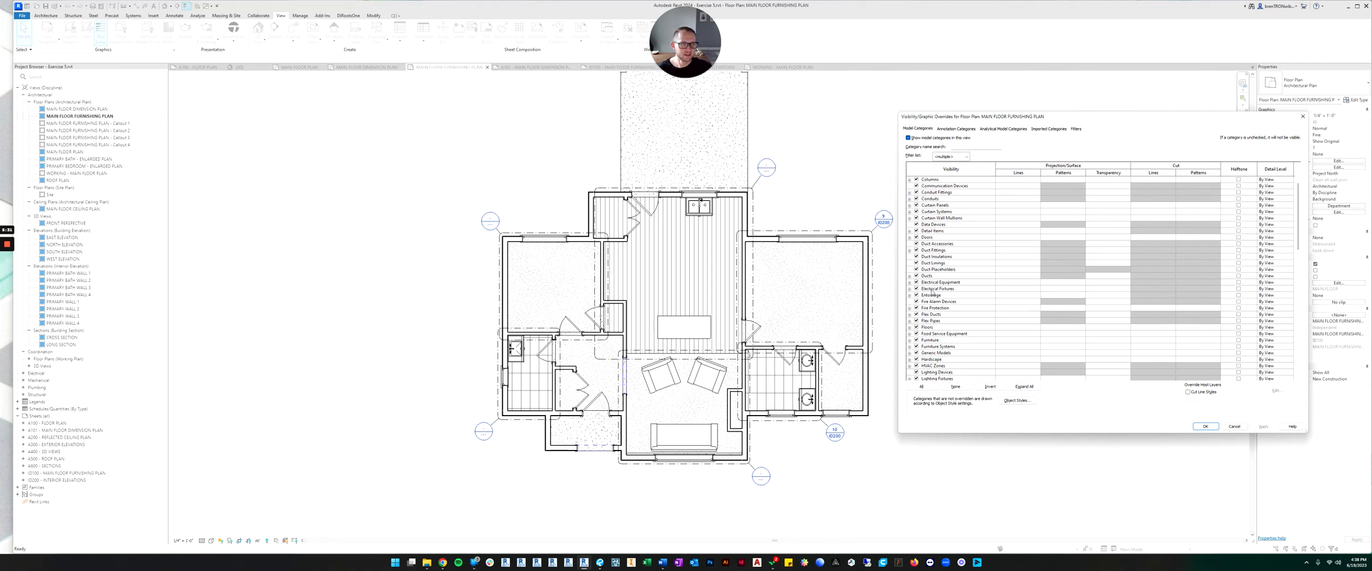
{"action": "left_click", "coordinate": [952, 328]}
{"action": "left_click", "coordinate": [1055, 327]}
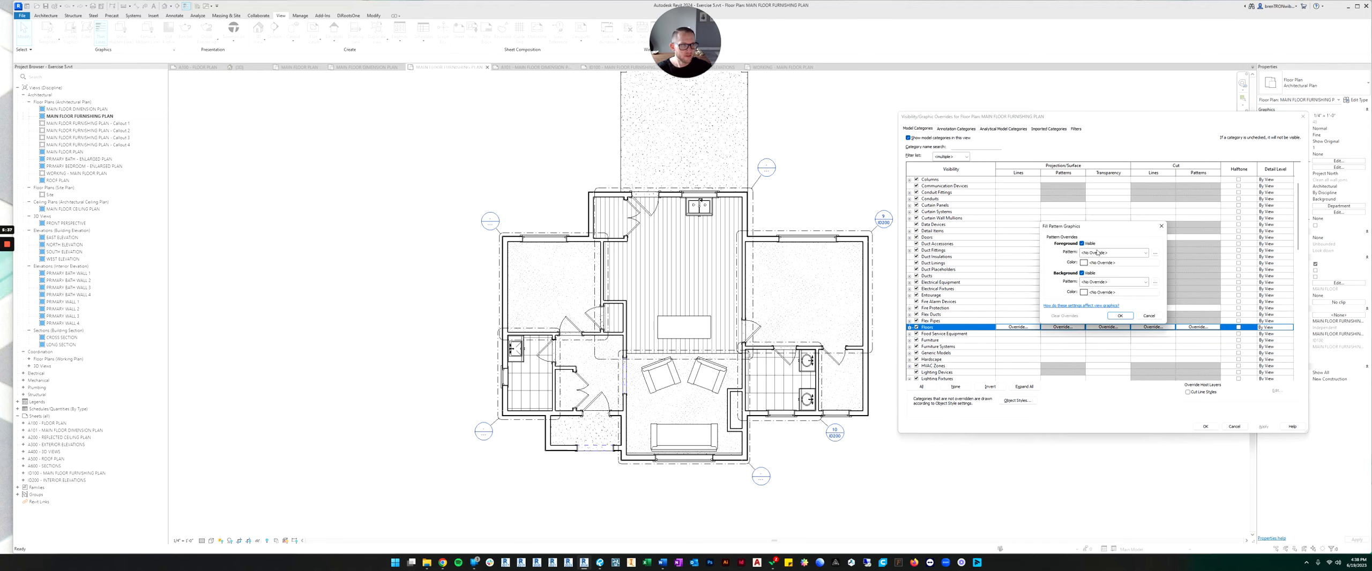
{"action": "left_click", "coordinate": [1149, 316]}
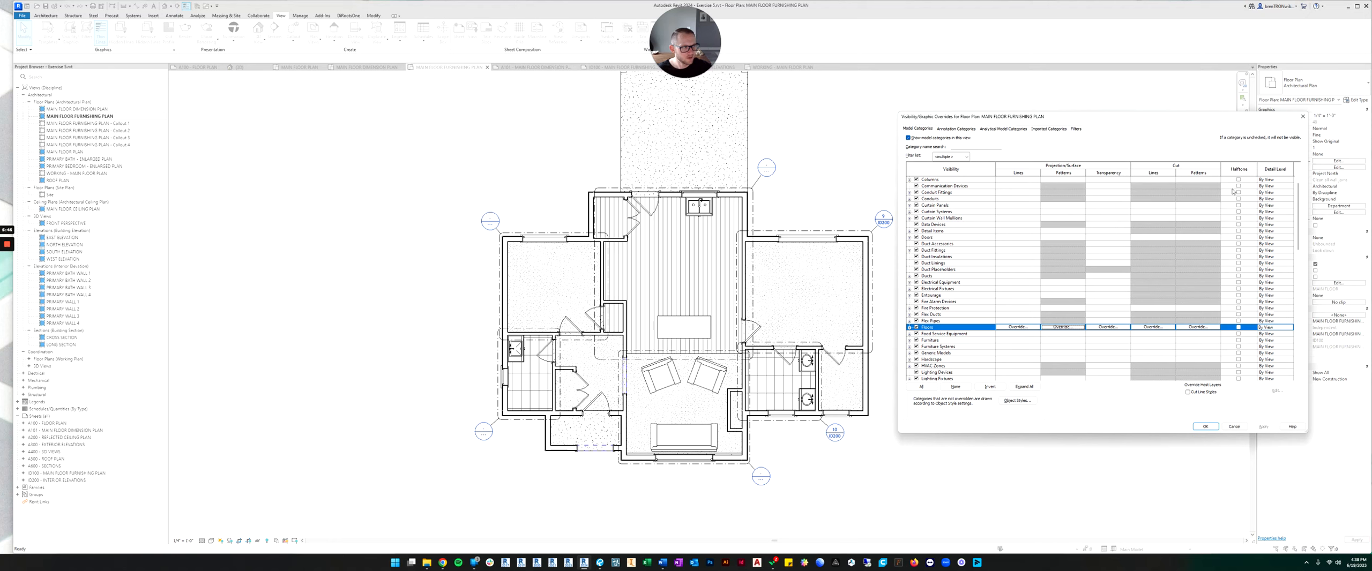
Step: Set the Floors category to halftone, apply it to the plan and close the visibility overrides
{"action": "left_click", "coordinate": [1238, 331]}
{"action": "left_click", "coordinate": [1263, 426]}
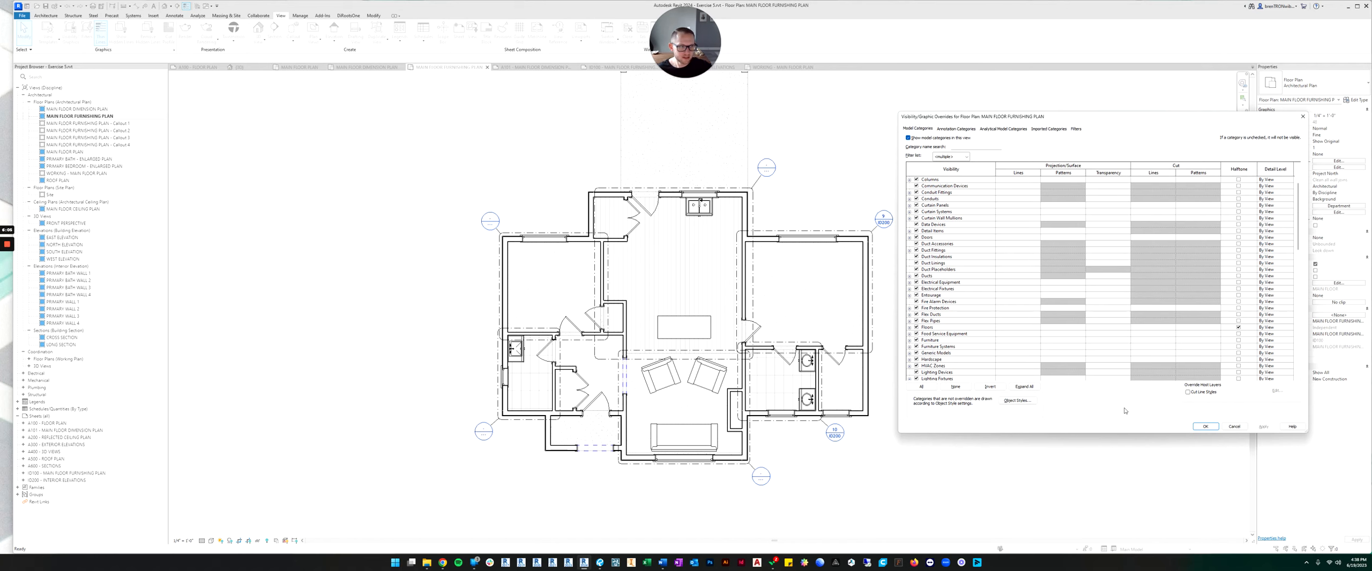
{"action": "left_click", "coordinate": [1205, 426]}
Step: Examine the halftone floor patterns, walls and furniture in the rooms across the furnishing plan
{"action": "scroll", "coordinate": [780, 341], "scroll_direction": "up", "scroll_amount": 6}
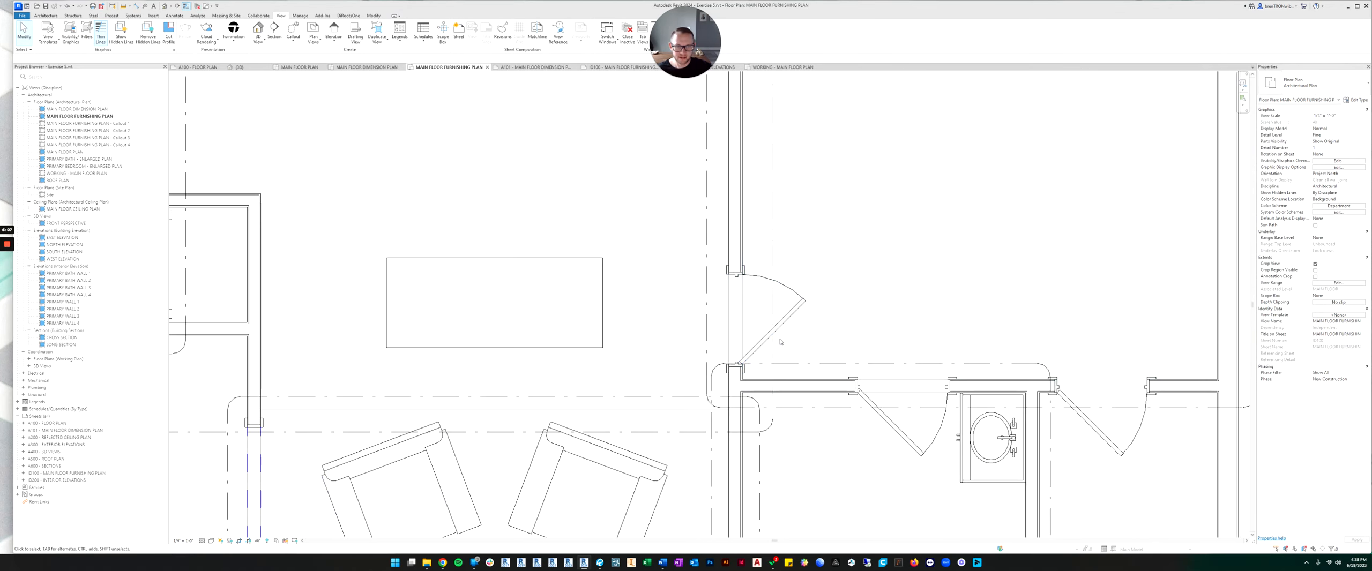
{"action": "scroll", "coordinate": [780, 342], "scroll_direction": "down", "scroll_amount": 6}
{"action": "scroll", "coordinate": [640, 235], "scroll_direction": "up", "scroll_amount": 2}
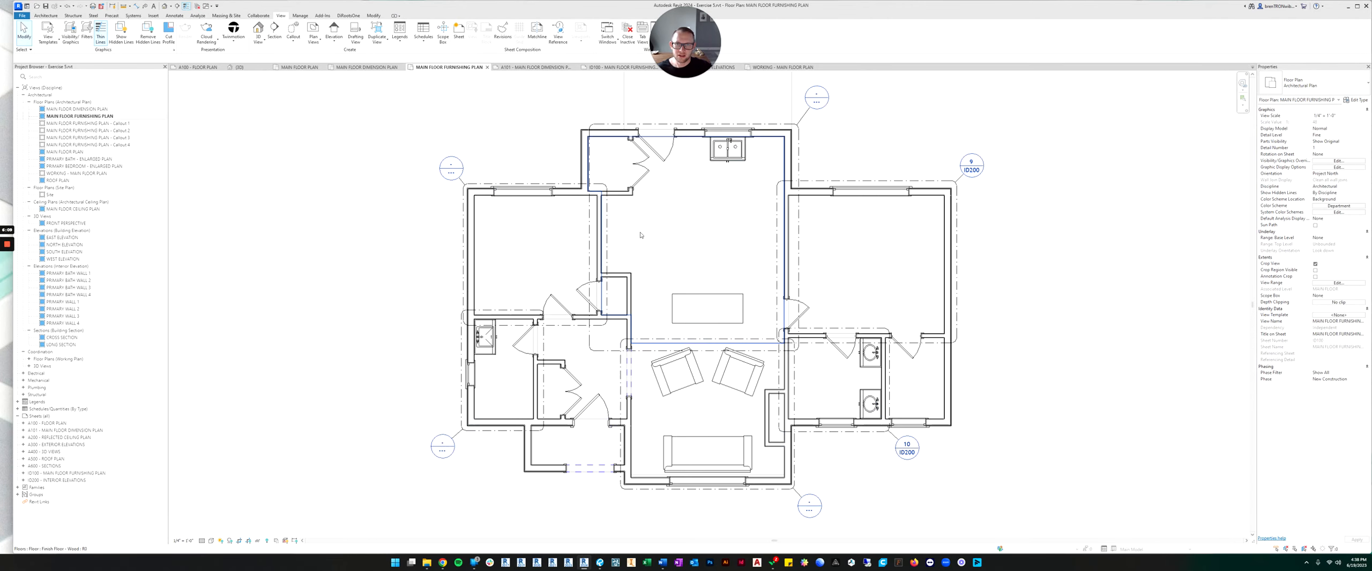
{"action": "scroll", "coordinate": [439, 217], "scroll_direction": "up", "scroll_amount": 5}
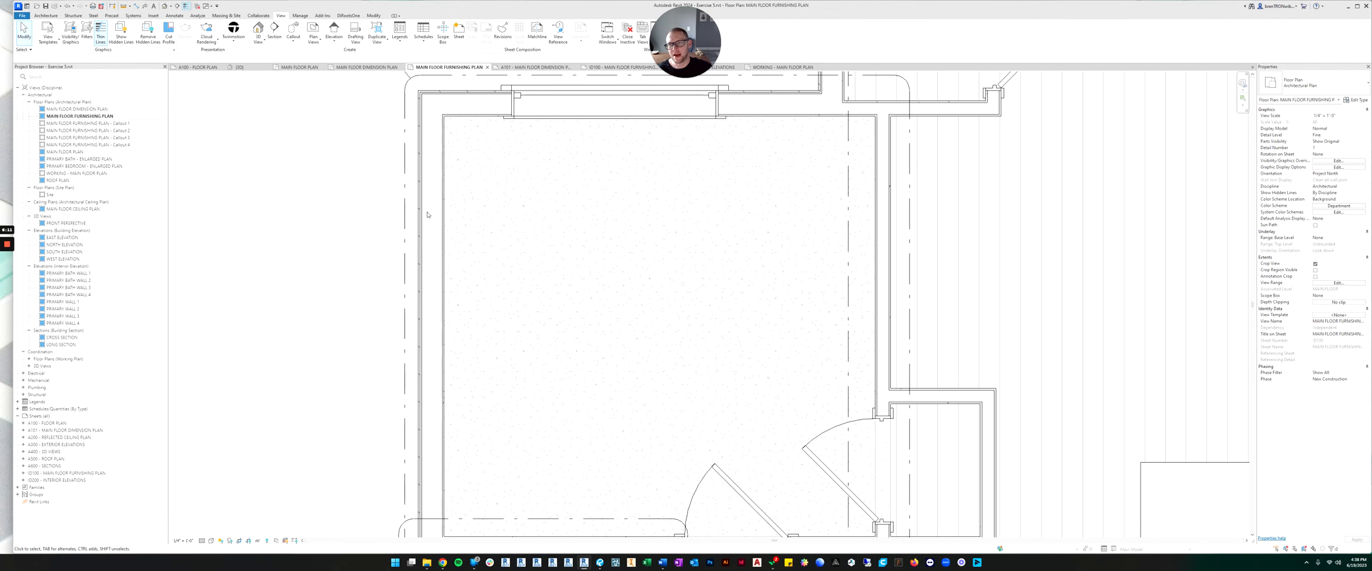
{"action": "scroll", "coordinate": [427, 214], "scroll_direction": "up", "scroll_amount": 4}
{"action": "scroll", "coordinate": [458, 249], "scroll_direction": "down", "scroll_amount": 8}
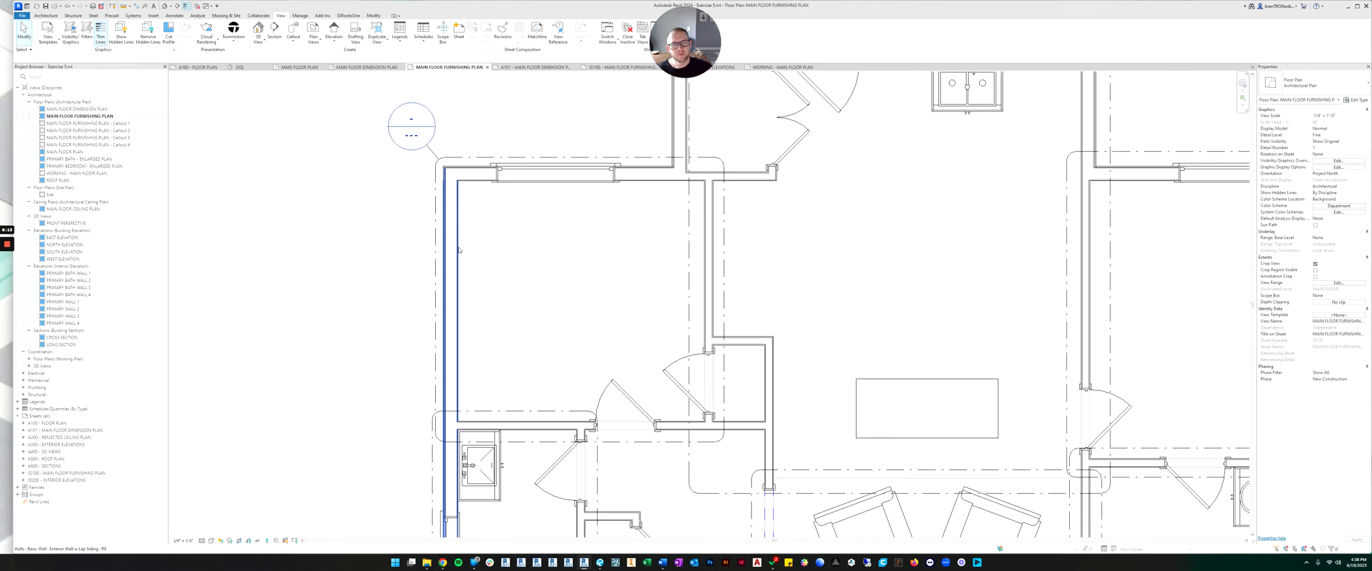
{"action": "scroll", "coordinate": [459, 250], "scroll_direction": "down", "scroll_amount": 6}
{"action": "scroll", "coordinate": [536, 268], "scroll_direction": "up", "scroll_amount": 2}
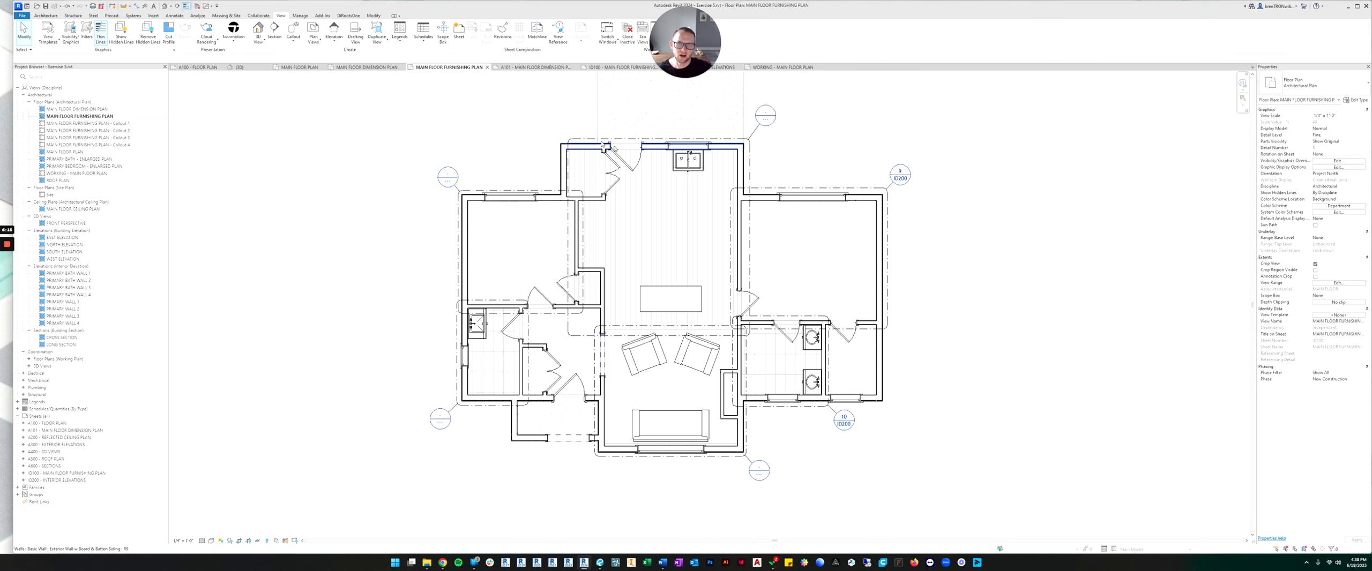
{"action": "middle_click_drag", "start_coordinate": [676, 301], "coordinate": [726, 293]}
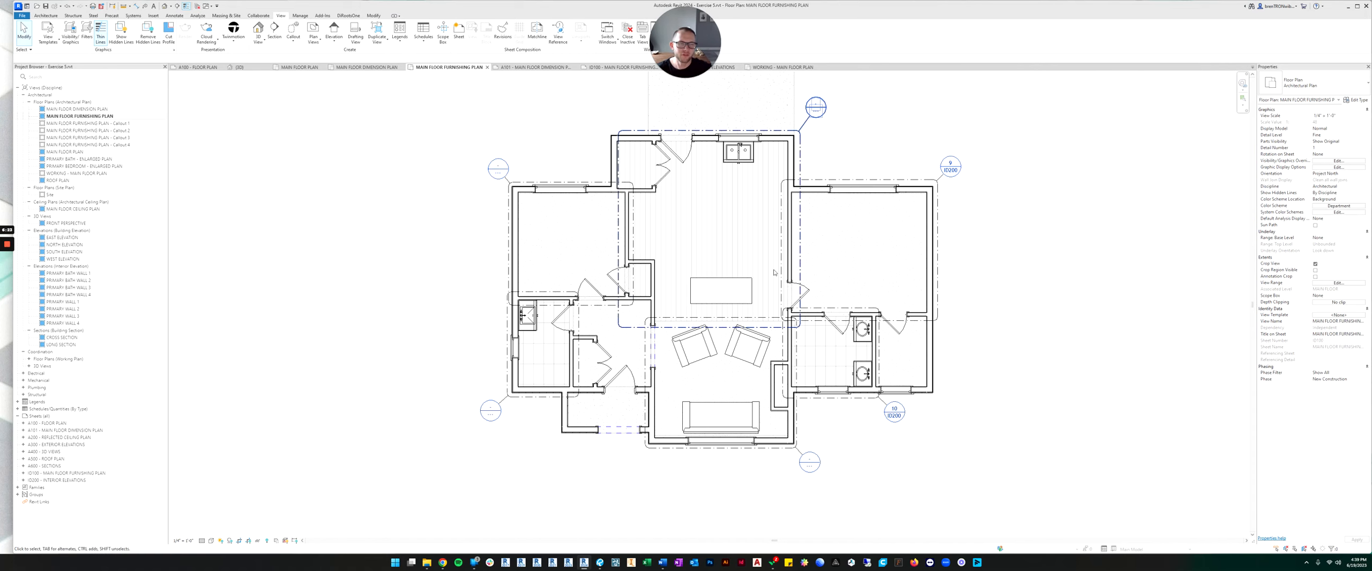
{"action": "middle_click_drag", "start_coordinate": [773, 273], "coordinate": [801, 270]}
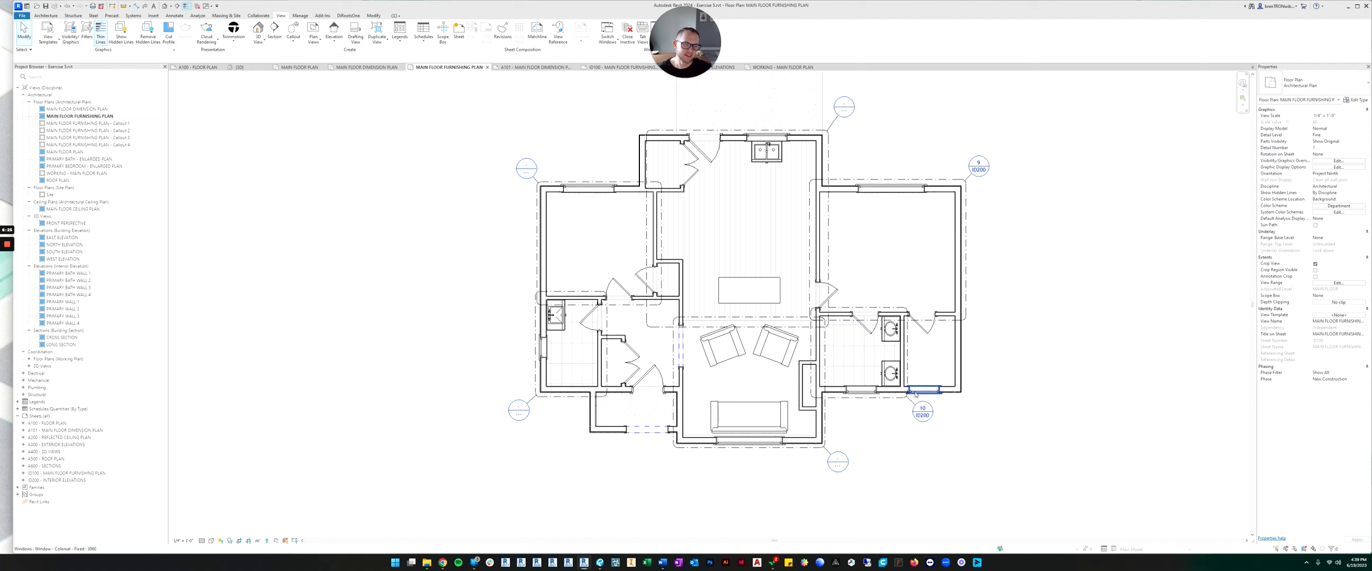
{"action": "scroll", "coordinate": [718, 327], "scroll_direction": "up", "scroll_amount": 2}
{"action": "middle_click_drag", "start_coordinate": [694, 267], "coordinate": [636, 261]}
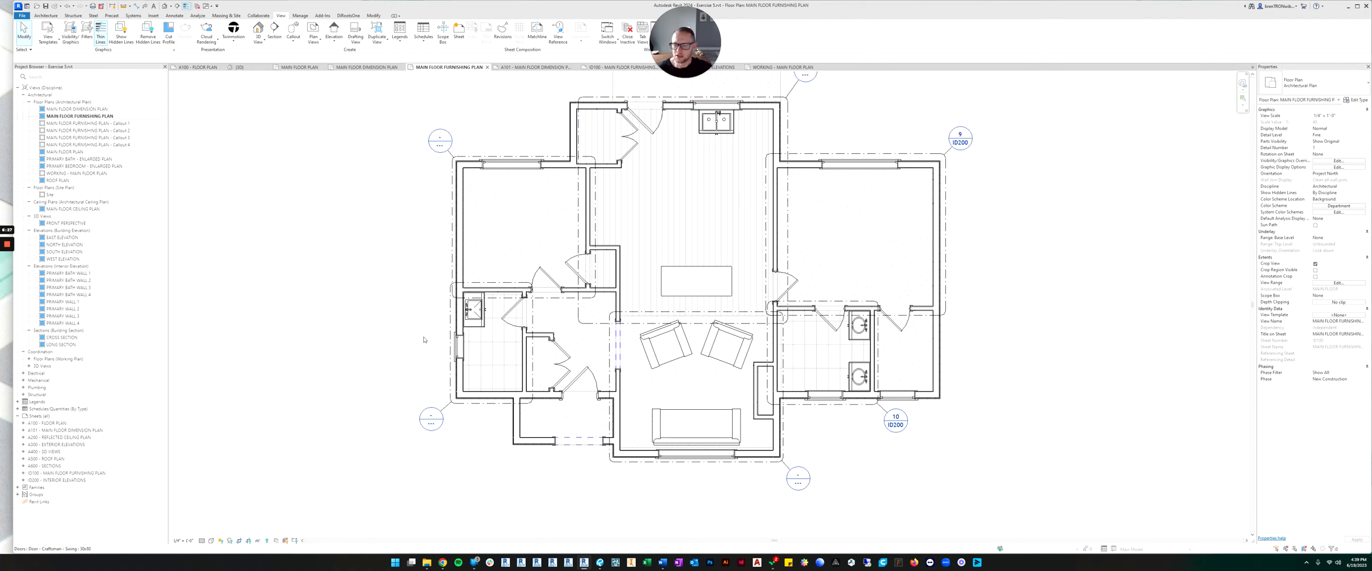
Step: Set the furnishing plan's detail level to Coarse and check how the walls are drawn
{"action": "left_click", "coordinate": [202, 541]}
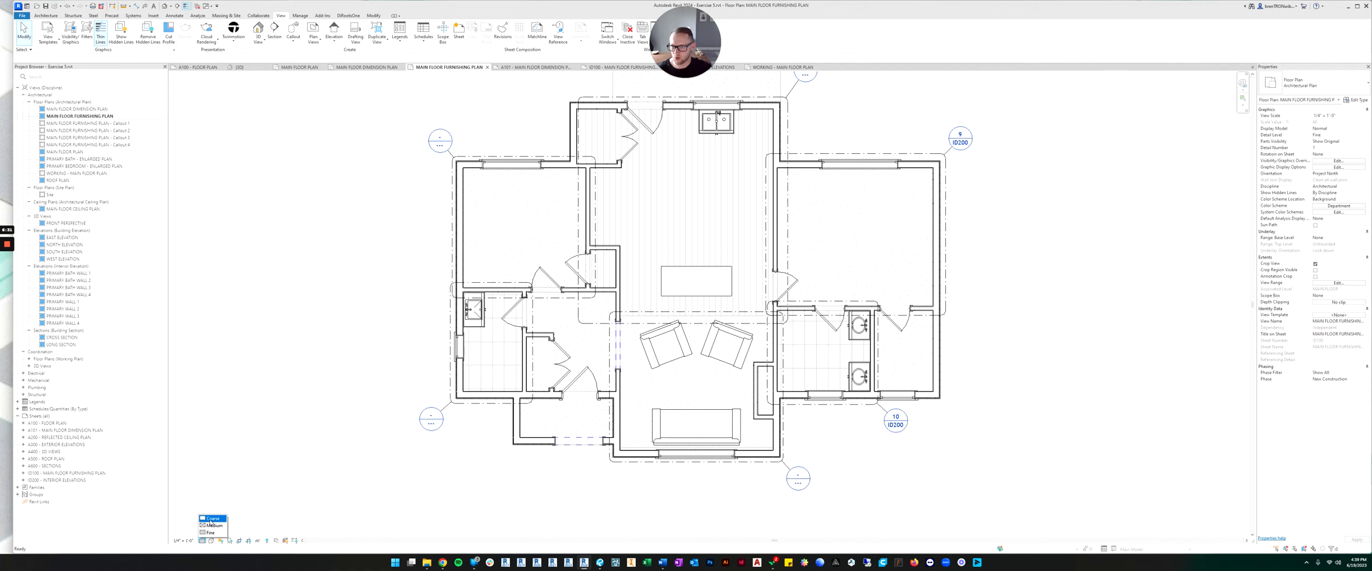
{"action": "left_click", "coordinate": [211, 519]}
{"action": "scroll", "coordinate": [461, 394], "scroll_direction": "up", "scroll_amount": 5}
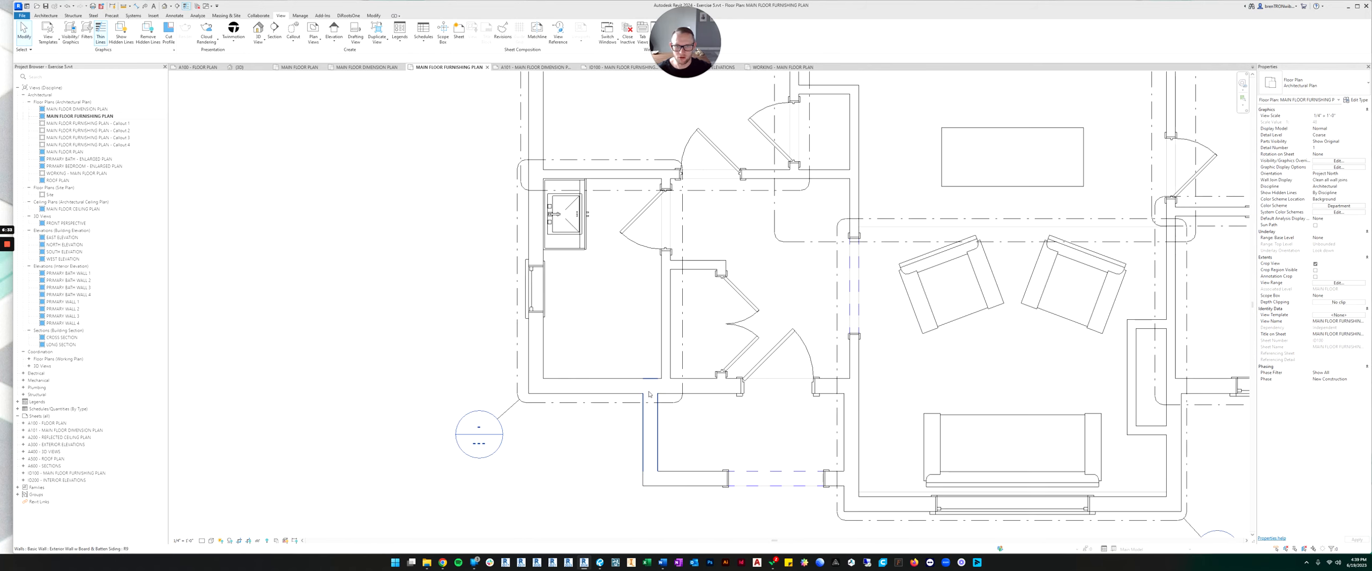
{"action": "scroll", "coordinate": [649, 395], "scroll_direction": "down", "scroll_amount": 5}
{"action": "scroll", "coordinate": [704, 377], "scroll_direction": "up", "scroll_amount": 2}
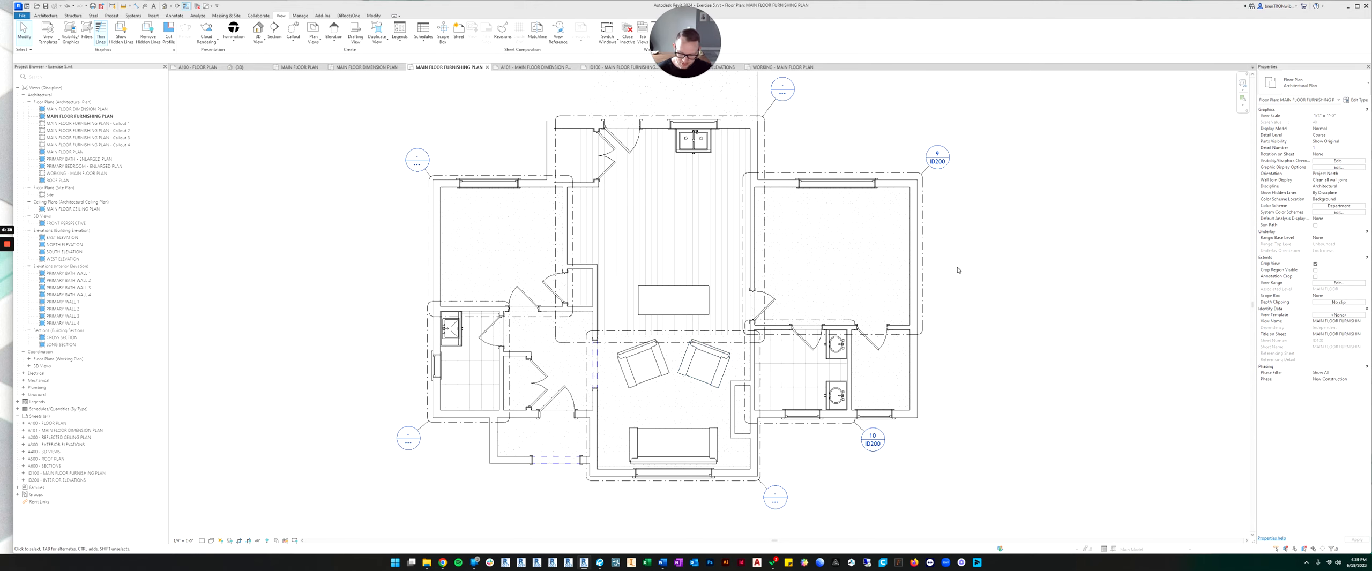
Step: Override the foreground cut pattern of the Walls category with Solid fill in the view's visibility settings
{"action": "key", "text": "v"}
{"action": "key", "text": "g"}
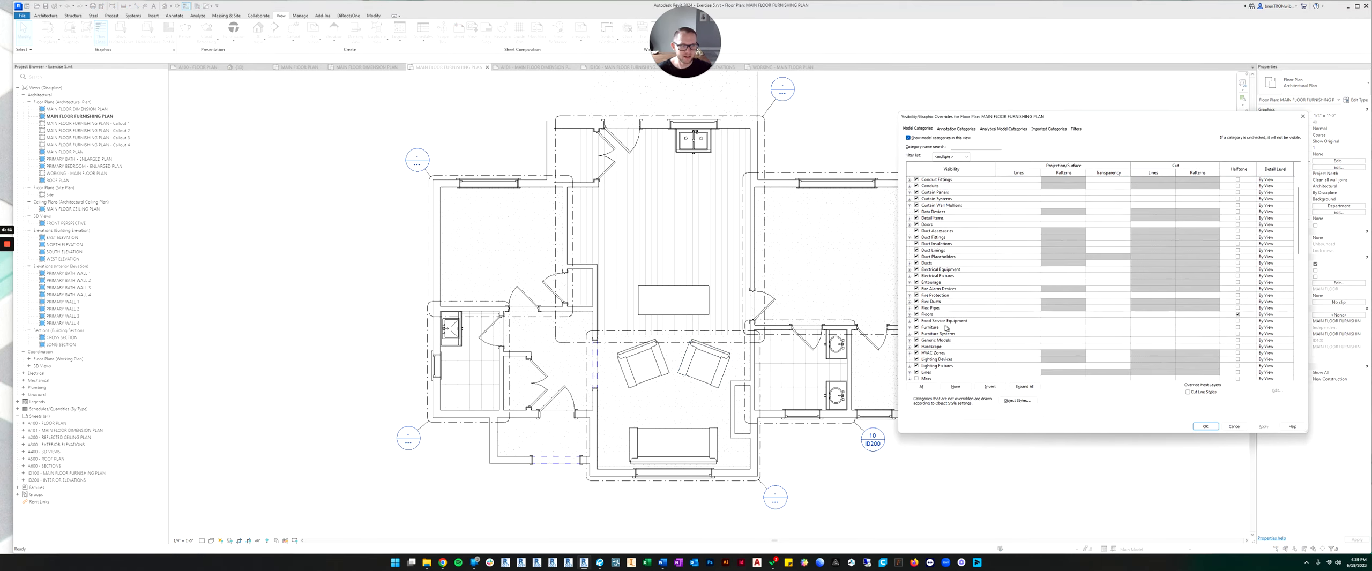
{"action": "scroll", "coordinate": [946, 328], "scroll_direction": "down", "scroll_amount": 12}
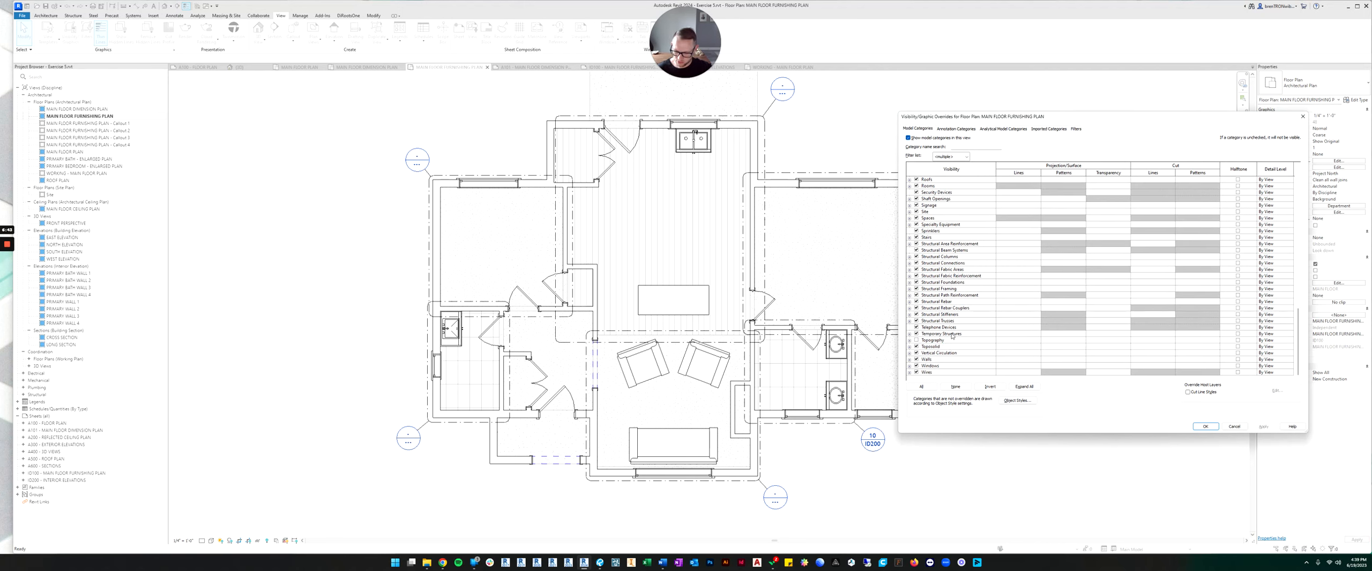
{"action": "key", "text": "w"}
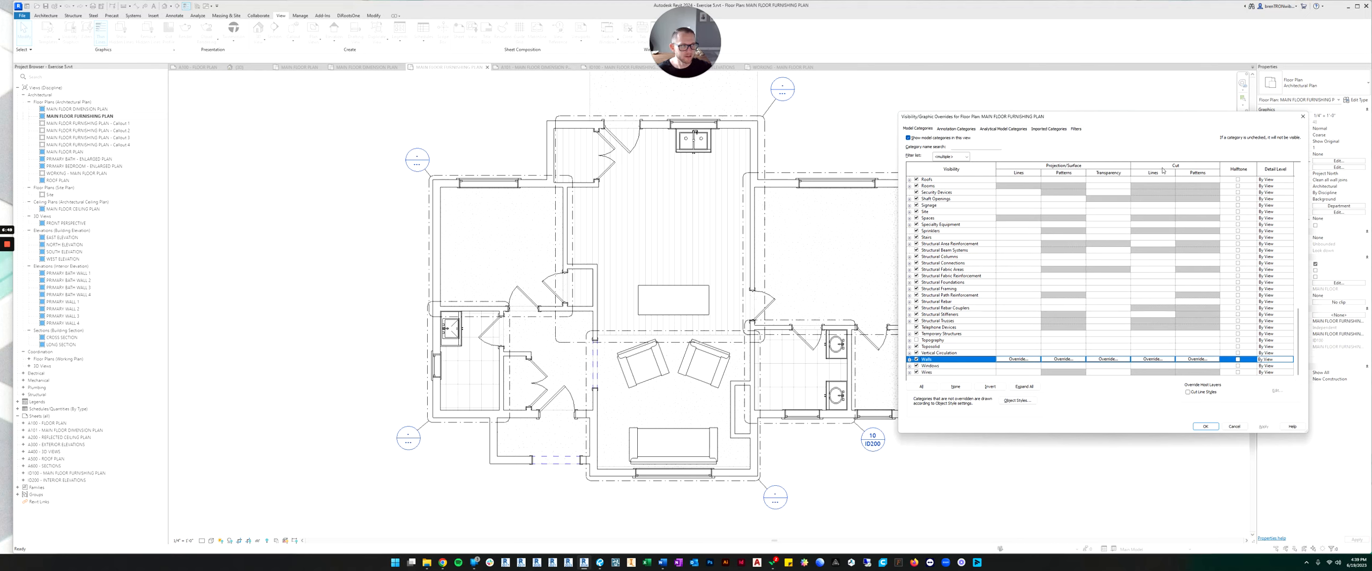
{"action": "left_click", "coordinate": [1196, 359]}
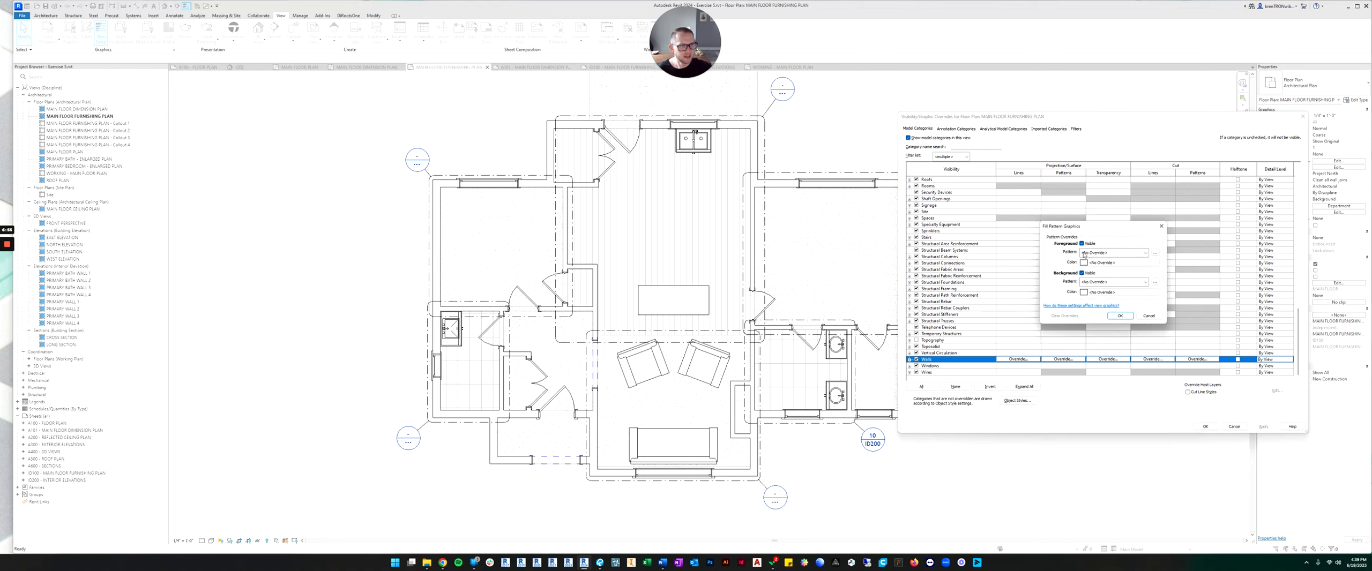
{"action": "left_click", "coordinate": [1091, 253]}
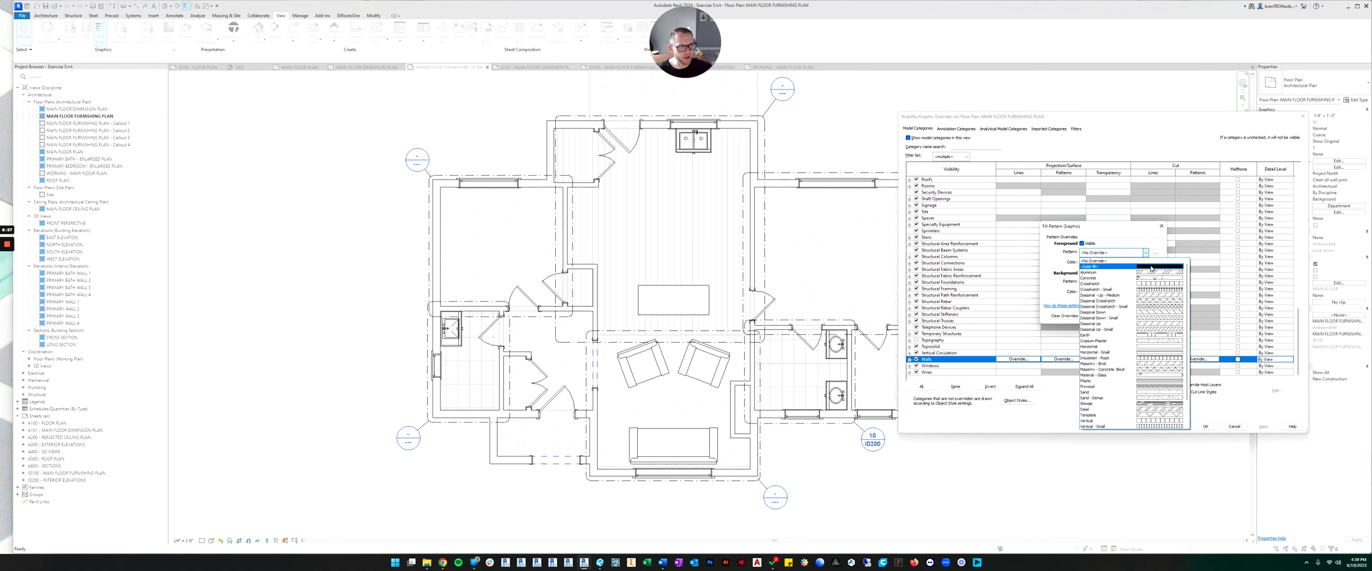
{"action": "left_click", "coordinate": [1102, 257]}
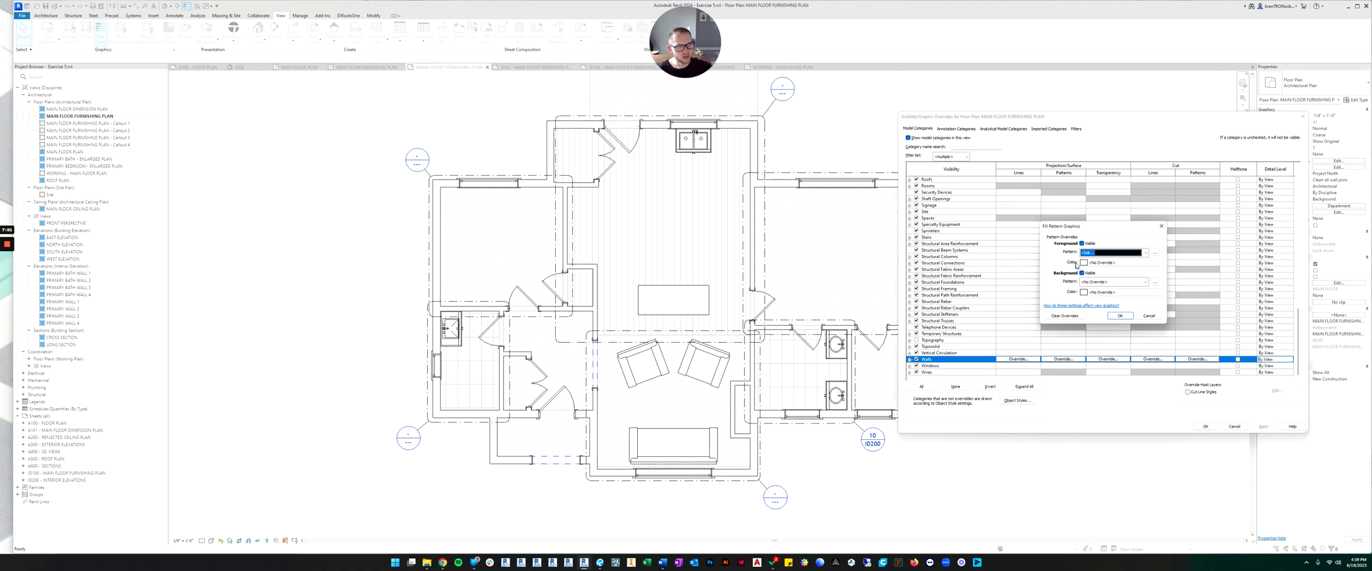
Step: Colour the walls' solid cut pattern light grey, RGB 192-192-192, and accept the visibility overrides
{"action": "left_click", "coordinate": [1082, 262]}
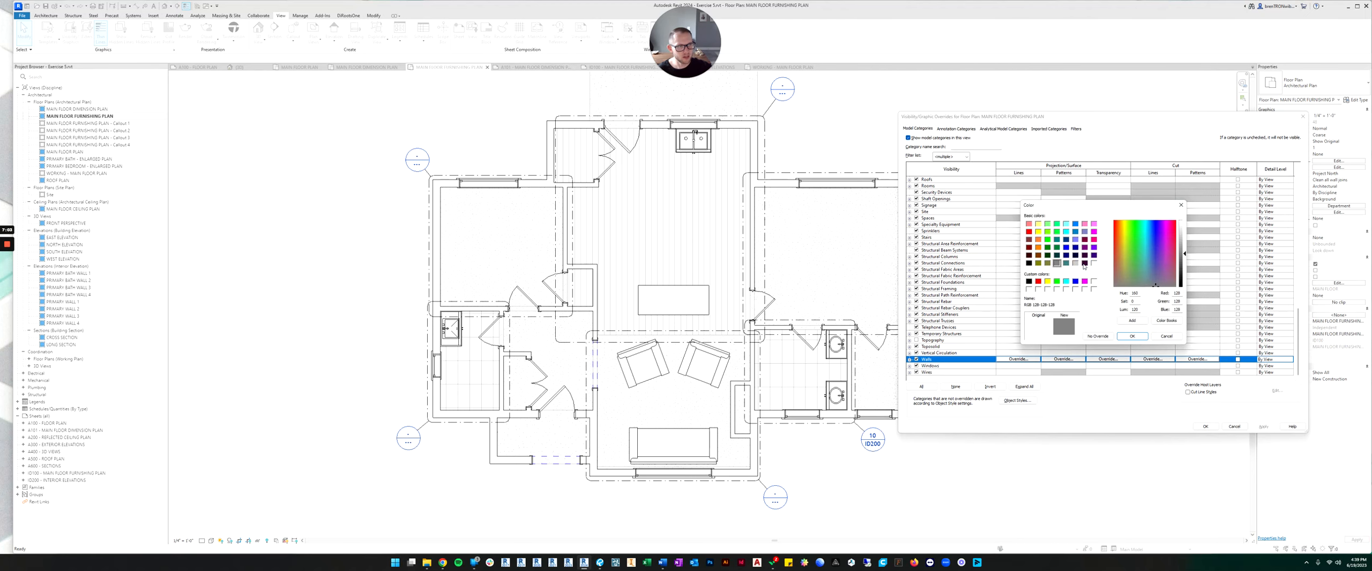
{"action": "left_click", "coordinate": [1075, 263]}
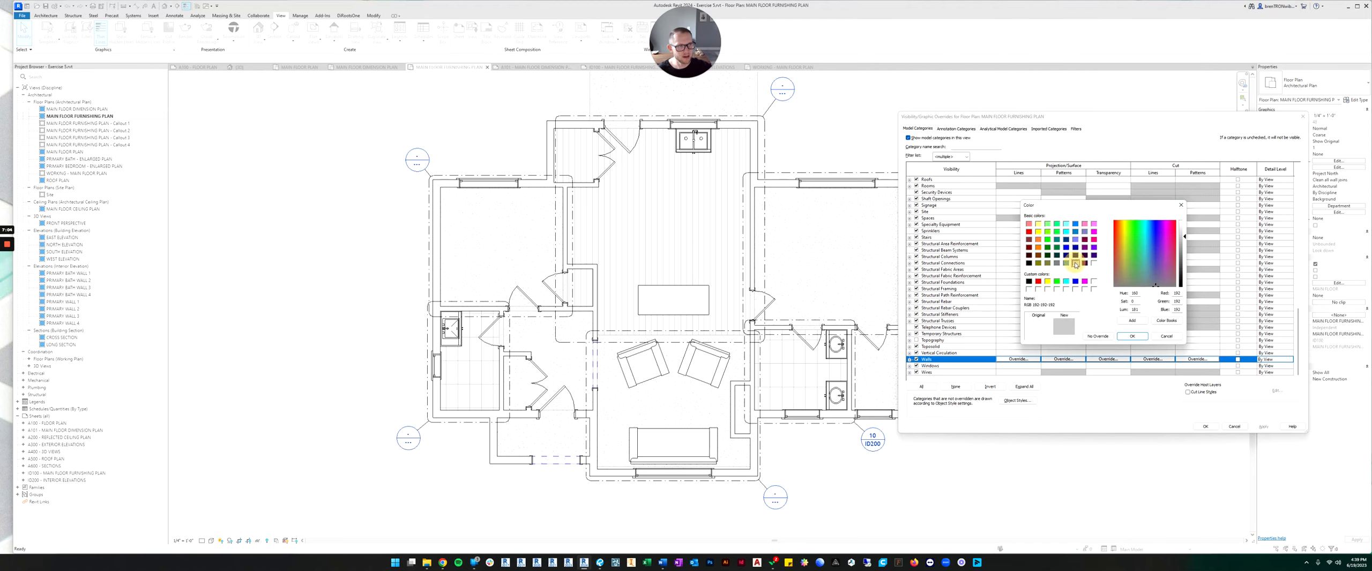
{"action": "left_click", "coordinate": [1131, 336]}
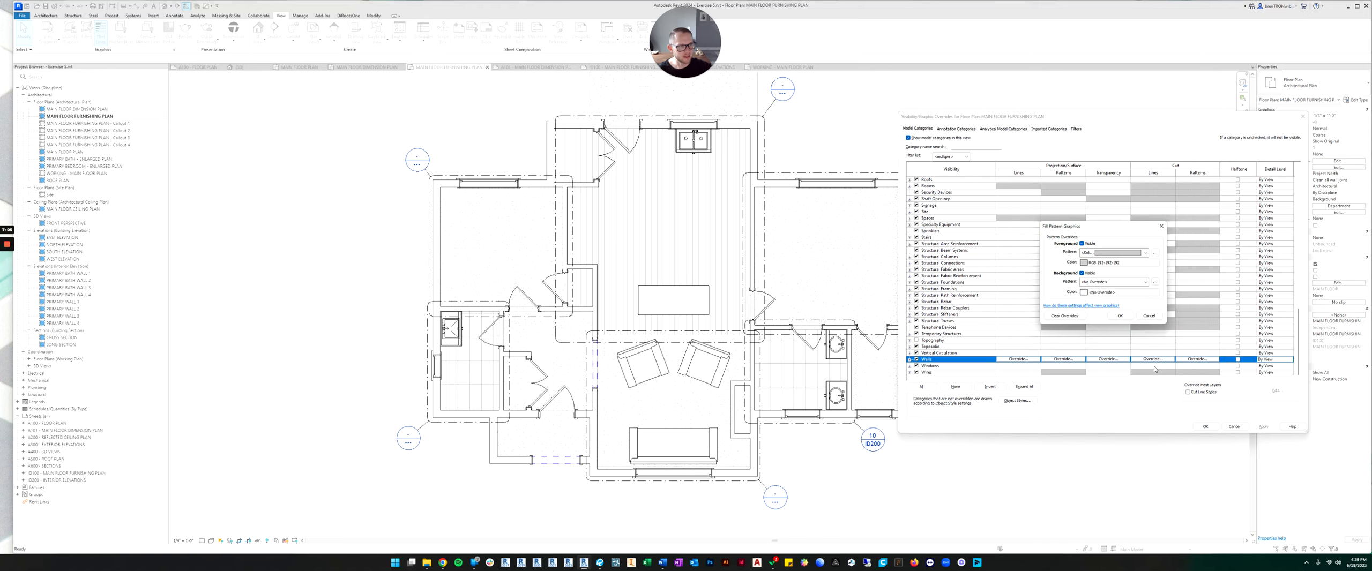
{"action": "left_click", "coordinate": [1118, 316]}
{"action": "left_click", "coordinate": [1203, 427]}
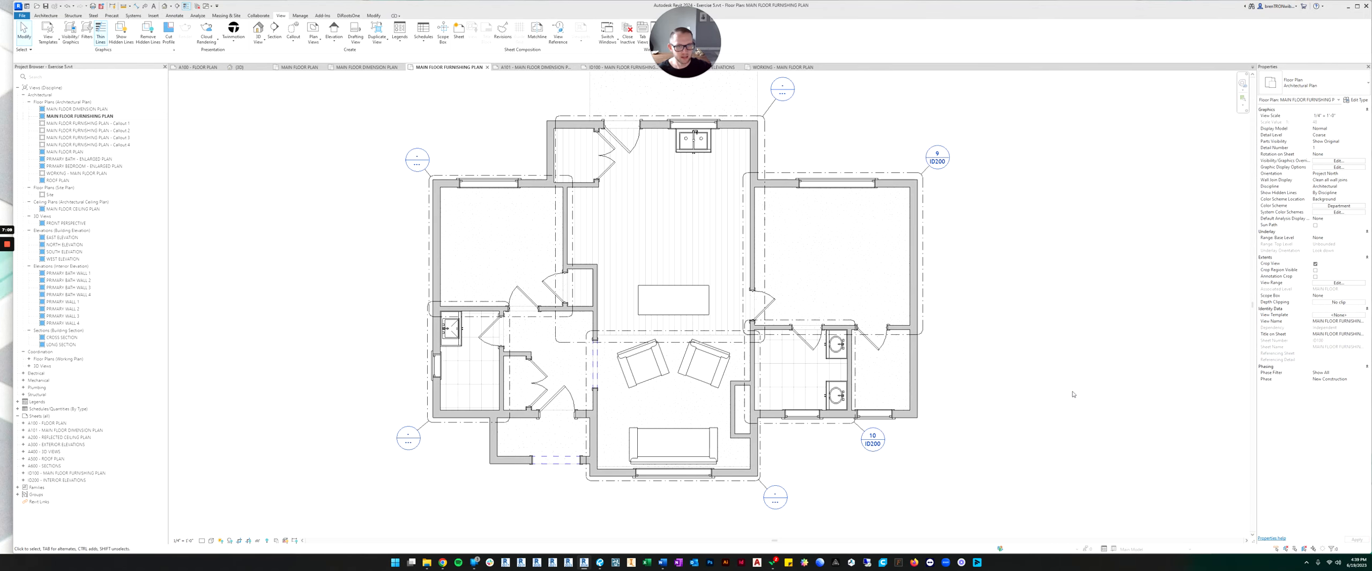
Step: Examine the grey-filled walls, furniture, floor patterns and enlarged-plan callouts across the whole furnishing plan
{"action": "scroll", "coordinate": [729, 295], "scroll_direction": "down", "scroll_amount": 2}
{"action": "middle_click_drag", "start_coordinate": [663, 285], "coordinate": [739, 305]}
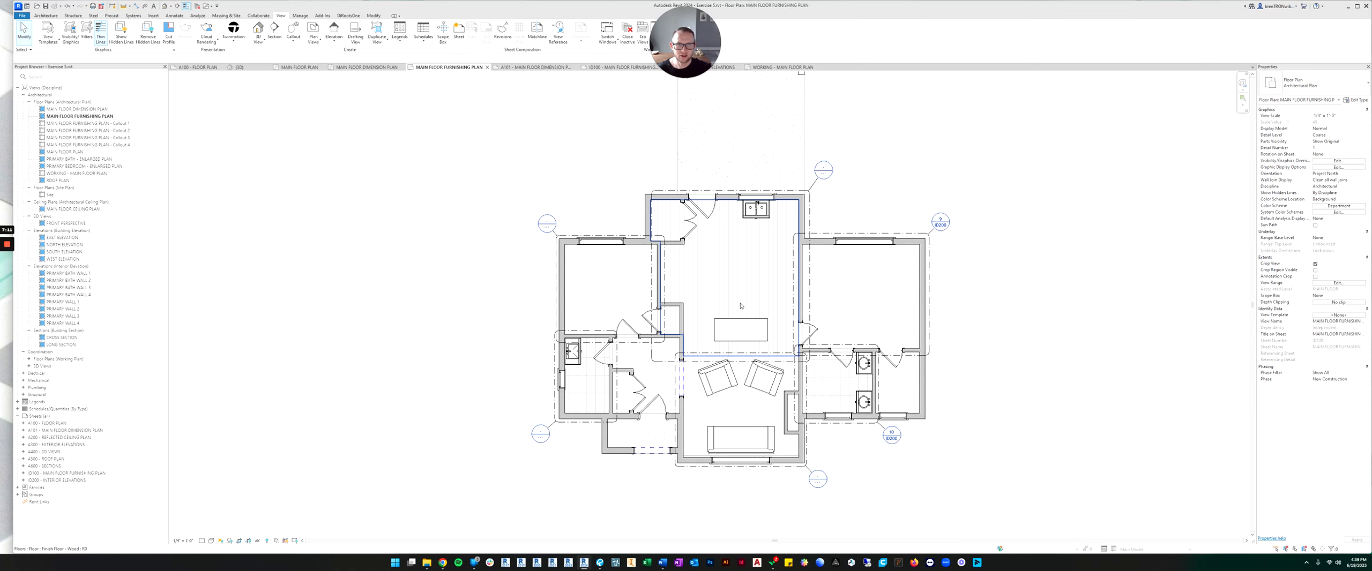
{"action": "scroll", "coordinate": [740, 306], "scroll_direction": "down", "scroll_amount": 1}
{"action": "scroll", "coordinate": [742, 305], "scroll_direction": "up", "scroll_amount": 4}
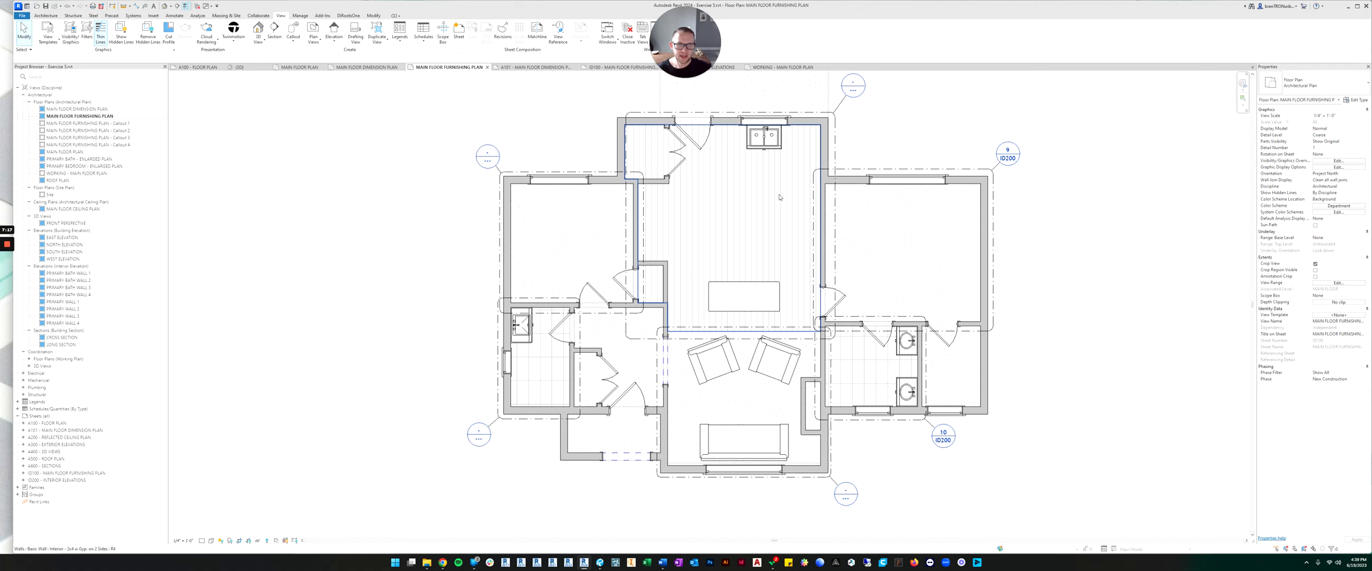
{"action": "scroll", "coordinate": [812, 275], "scroll_direction": "down", "scroll_amount": 2}
{"action": "middle_click_drag", "start_coordinate": [811, 276], "coordinate": [802, 296]}
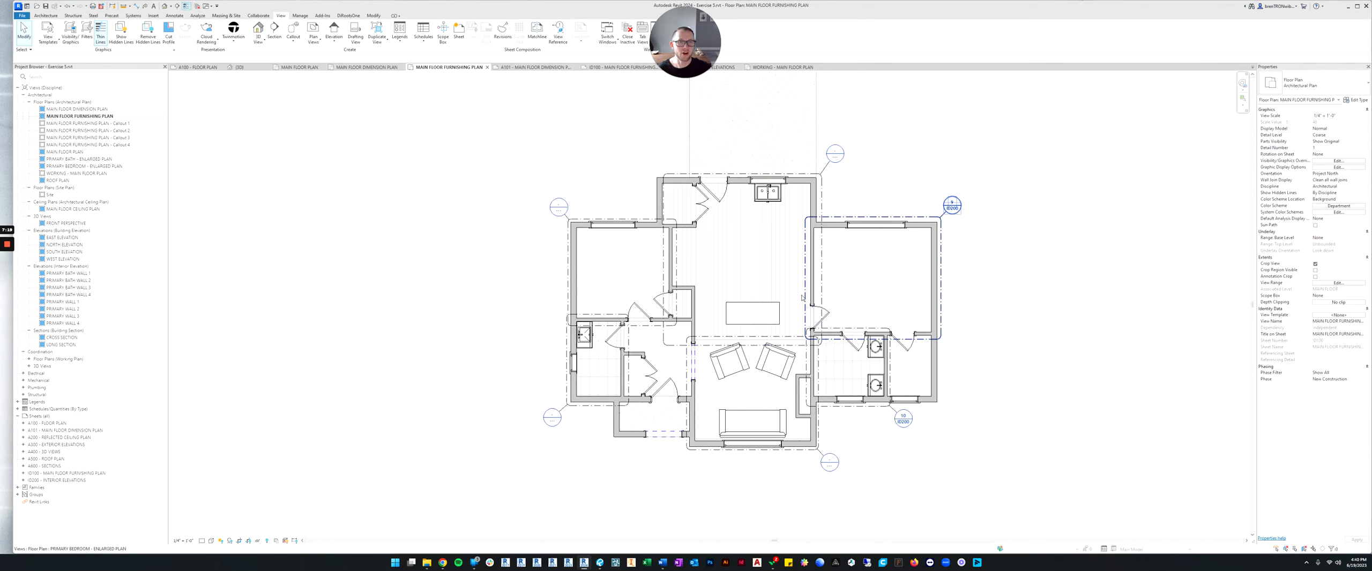
{"action": "scroll", "coordinate": [801, 297], "scroll_direction": "up", "scroll_amount": 2}
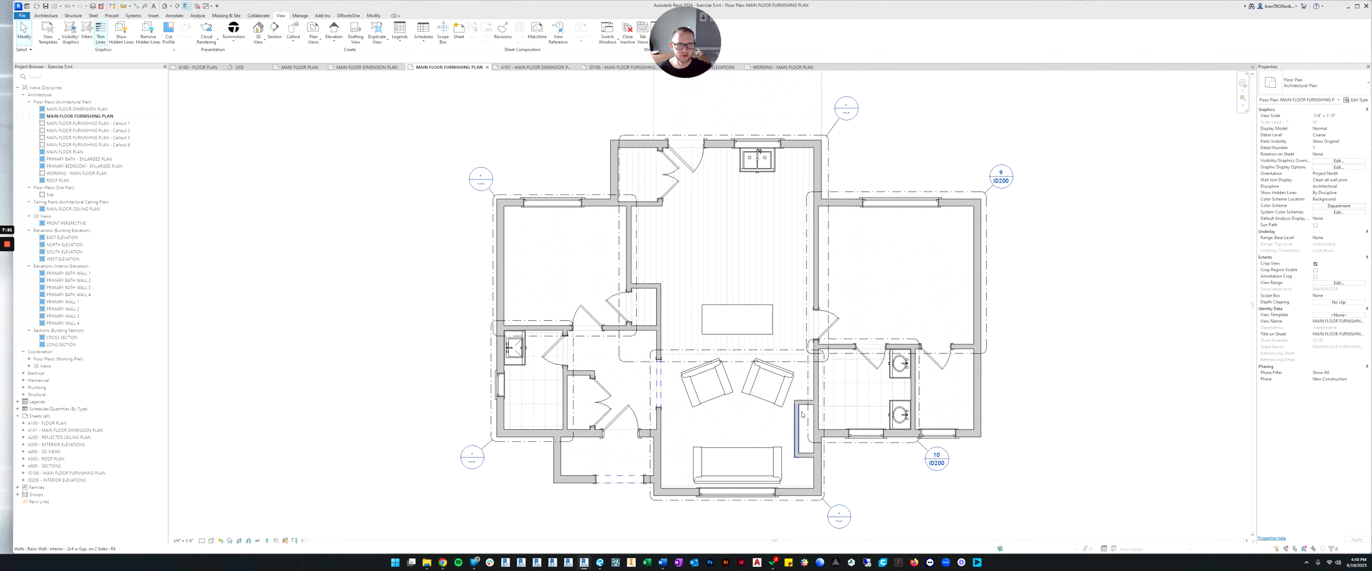
{"action": "scroll", "coordinate": [802, 409], "scroll_direction": "down", "scroll_amount": 1}
{"action": "middle_click_drag", "start_coordinate": [802, 409], "coordinate": [748, 425]}
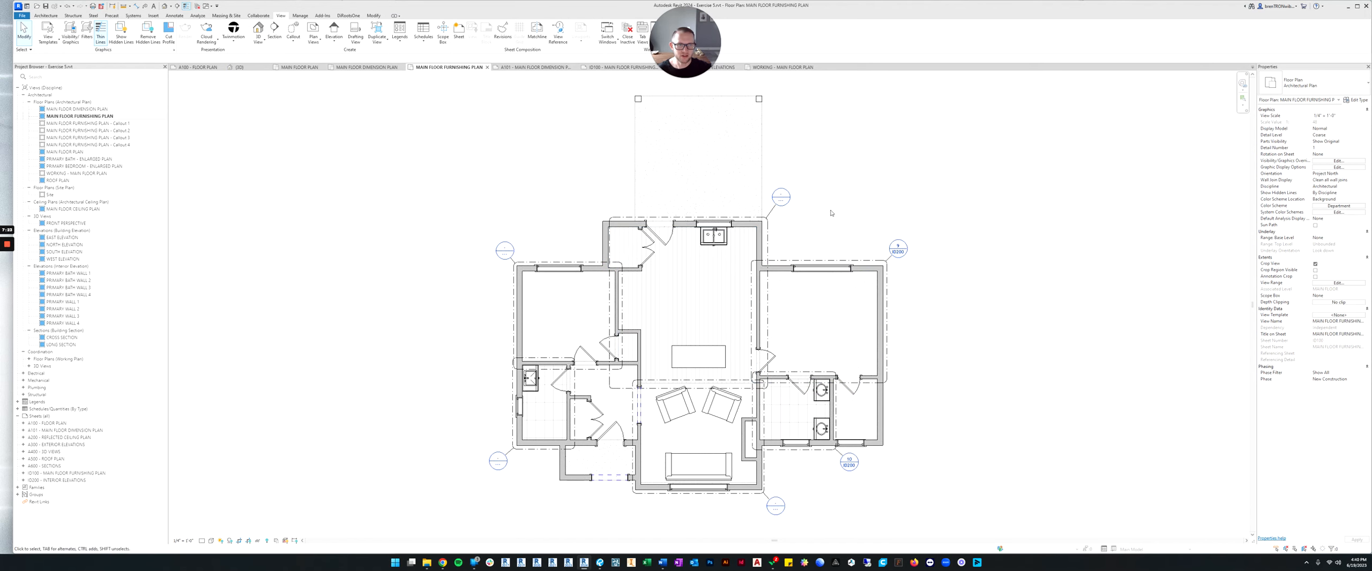
{"action": "middle_click_drag", "start_coordinate": [596, 420], "coordinate": [674, 360]}
{"action": "scroll", "coordinate": [736, 298], "scroll_direction": "down", "scroll_amount": 1}
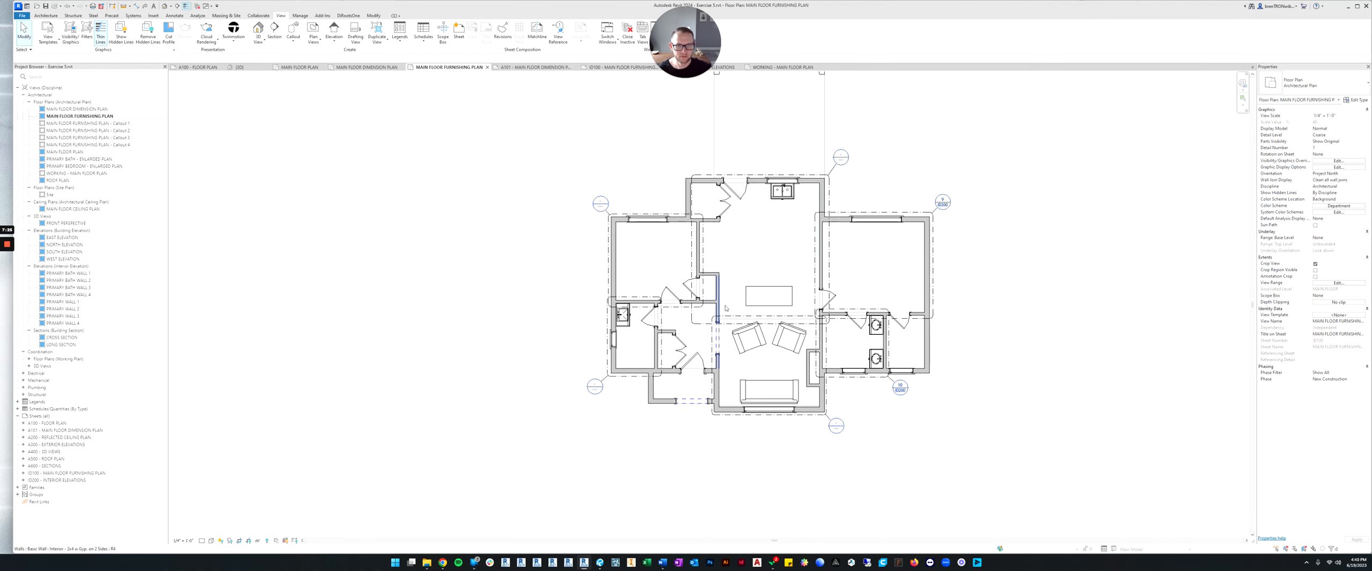
{"action": "middle_click_drag", "start_coordinate": [756, 302], "coordinate": [689, 318]}
{"action": "scroll", "coordinate": [689, 318], "scroll_direction": "up", "scroll_amount": 1}
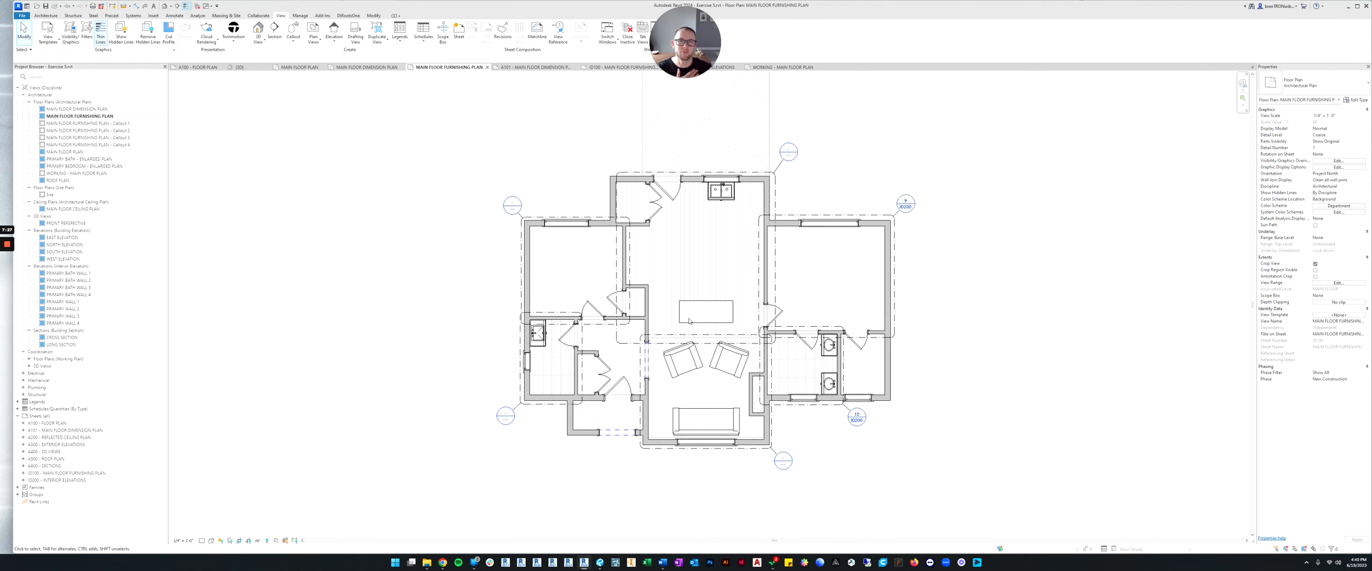
{"action": "scroll", "coordinate": [694, 307], "scroll_direction": "up", "scroll_amount": 3}
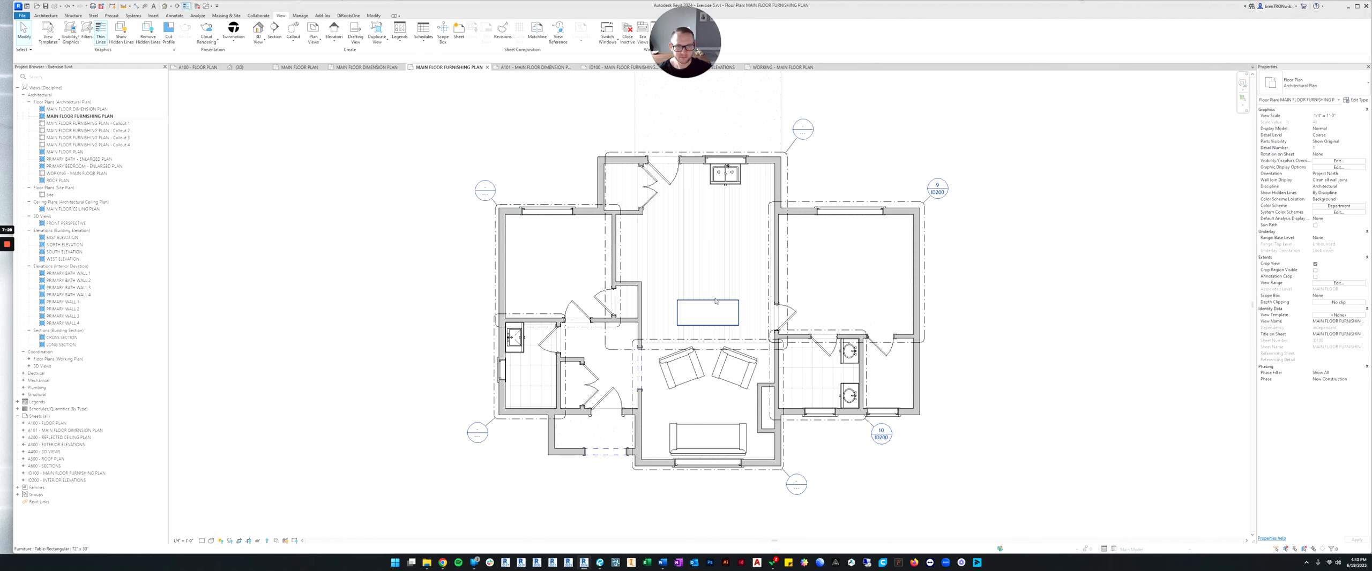
{"action": "middle_click_drag", "start_coordinate": [690, 285], "coordinate": [691, 297]}
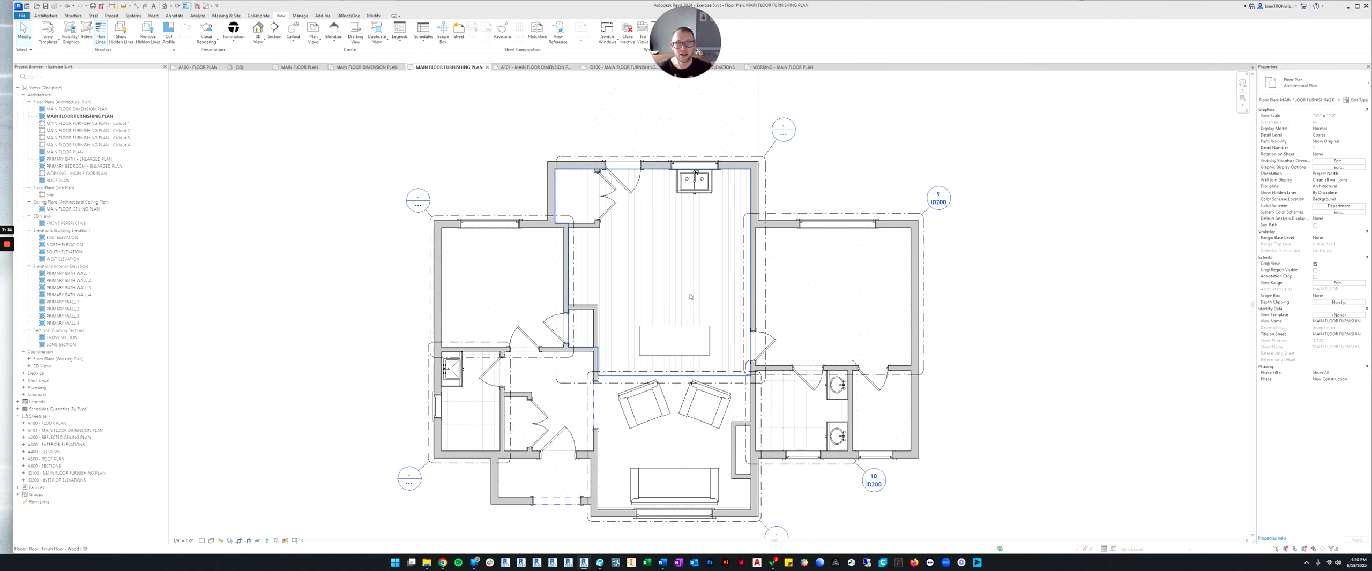
{"action": "scroll", "coordinate": [670, 308], "scroll_direction": "down", "scroll_amount": 2}
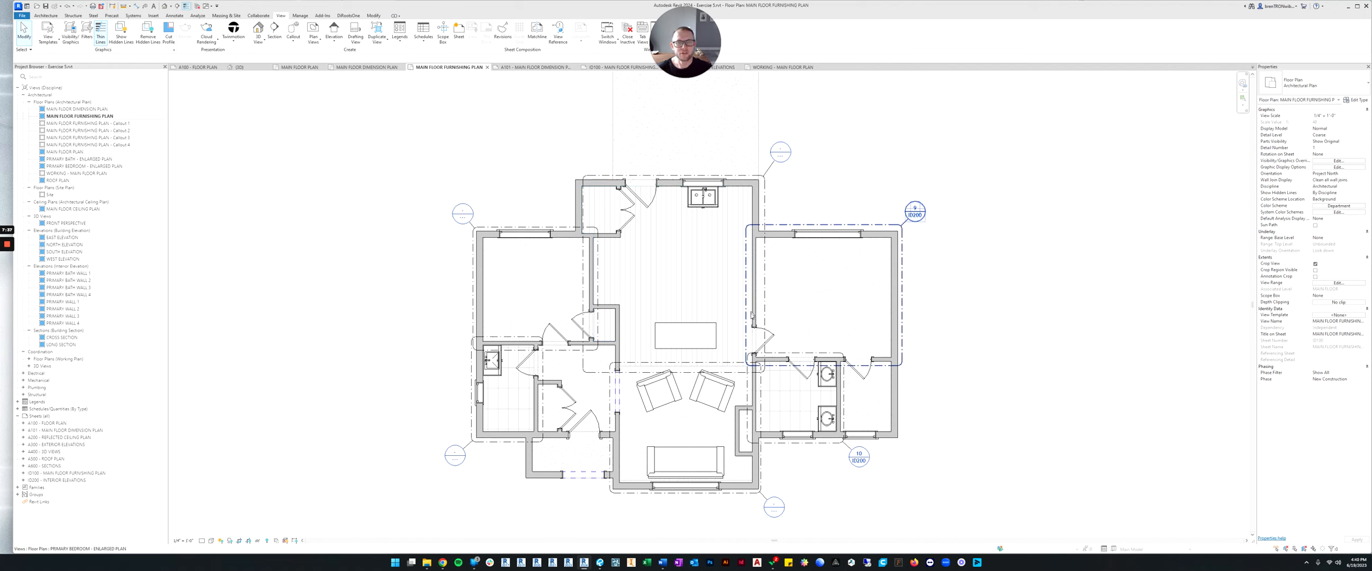
{"action": "middle_click_drag", "start_coordinate": [733, 289], "coordinate": [756, 282]}
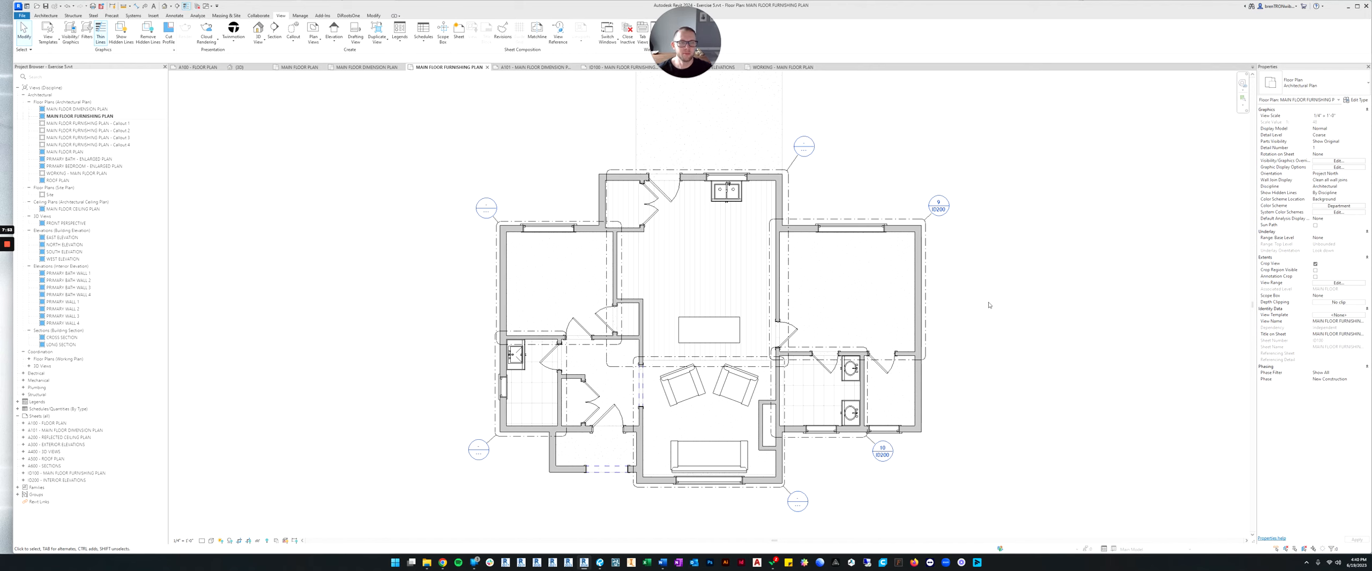
{"action": "scroll", "coordinate": [990, 305], "scroll_direction": "down", "scroll_amount": 1}
{"action": "middle_click_drag", "start_coordinate": [959, 292], "coordinate": [917, 328]}
{"action": "middle_click_drag", "start_coordinate": [805, 293], "coordinate": [816, 277]}
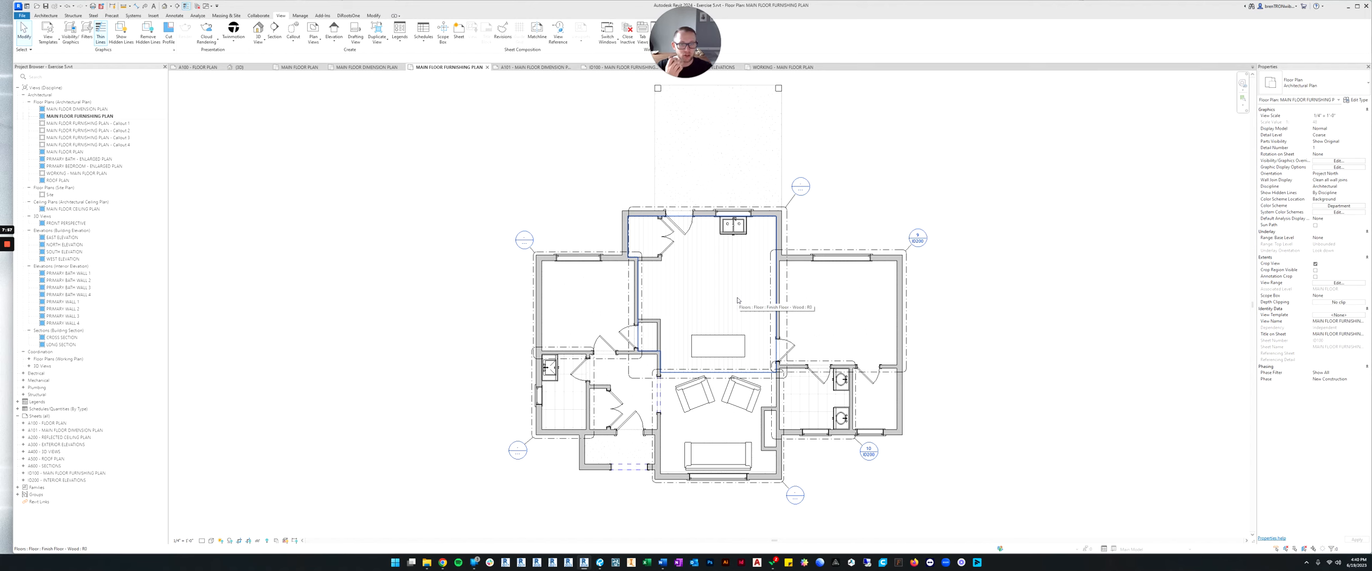
{"action": "scroll", "coordinate": [782, 353], "scroll_direction": "up", "scroll_amount": 1}
{"action": "middle_click_drag", "start_coordinate": [768, 353], "coordinate": [768, 323]}
{"action": "scroll", "coordinate": [772, 343], "scroll_direction": "down", "scroll_amount": 3}
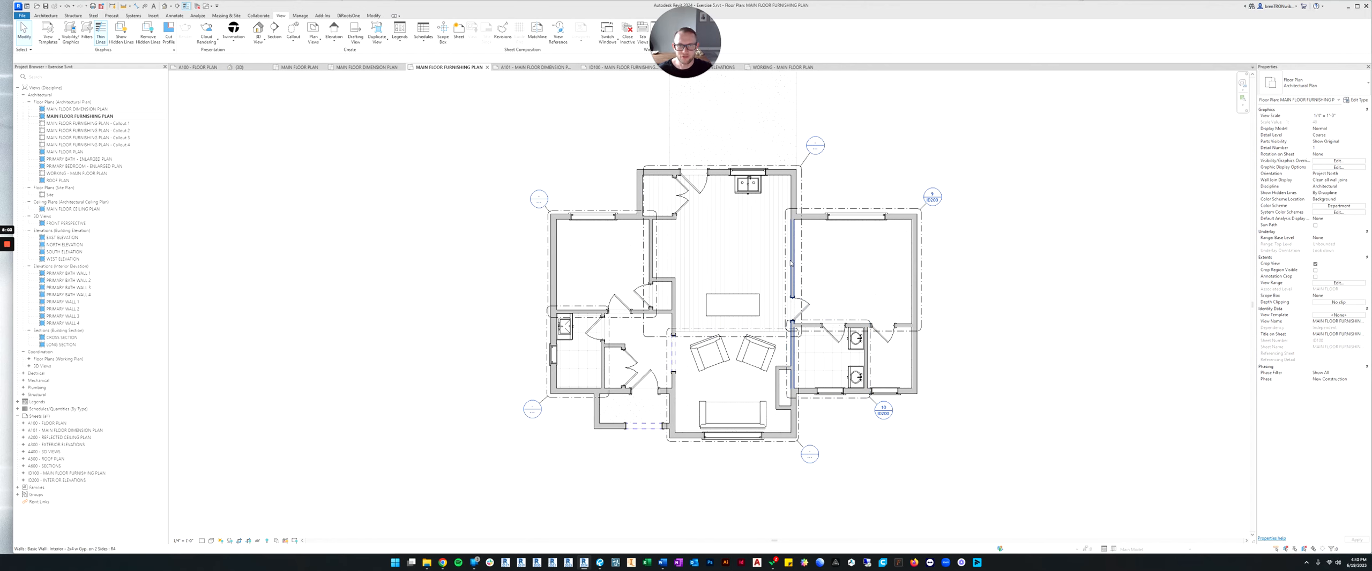
{"action": "scroll", "coordinate": [785, 262], "scroll_direction": "up", "scroll_amount": 1}
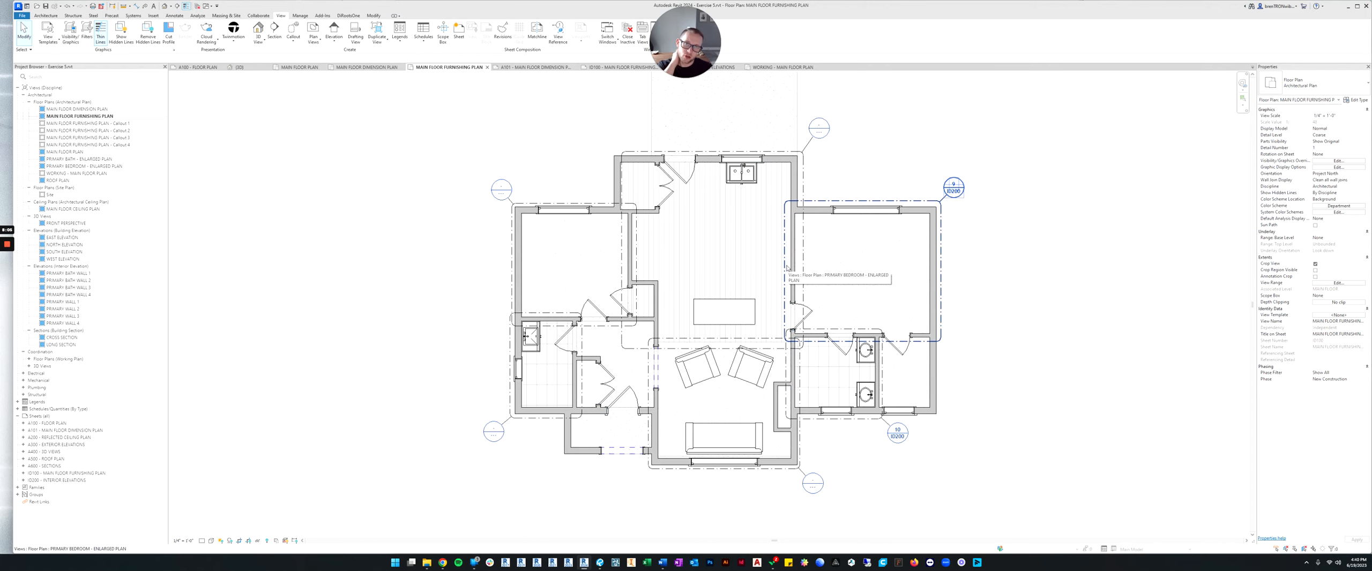
{"action": "middle_click_drag", "start_coordinate": [728, 249], "coordinate": [760, 254]}
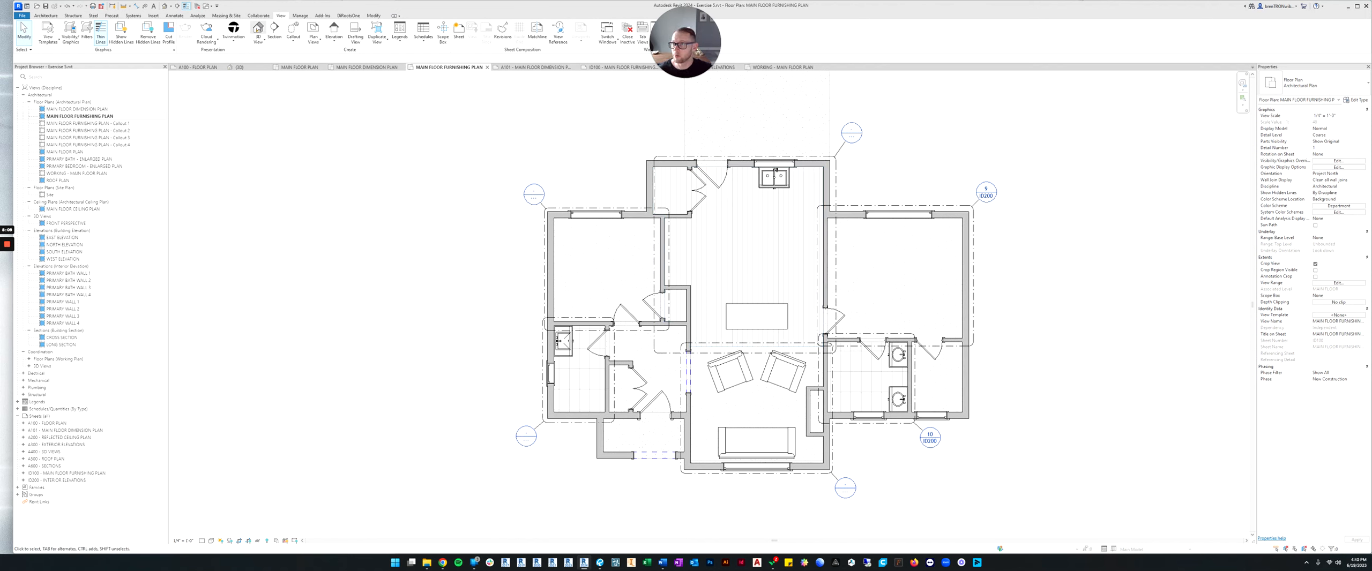
Step: Tag all untagged rooms in the furnishing plan with the Room Tag: Room Tag Name Only type
{"action": "left_click", "coordinate": [172, 17]}
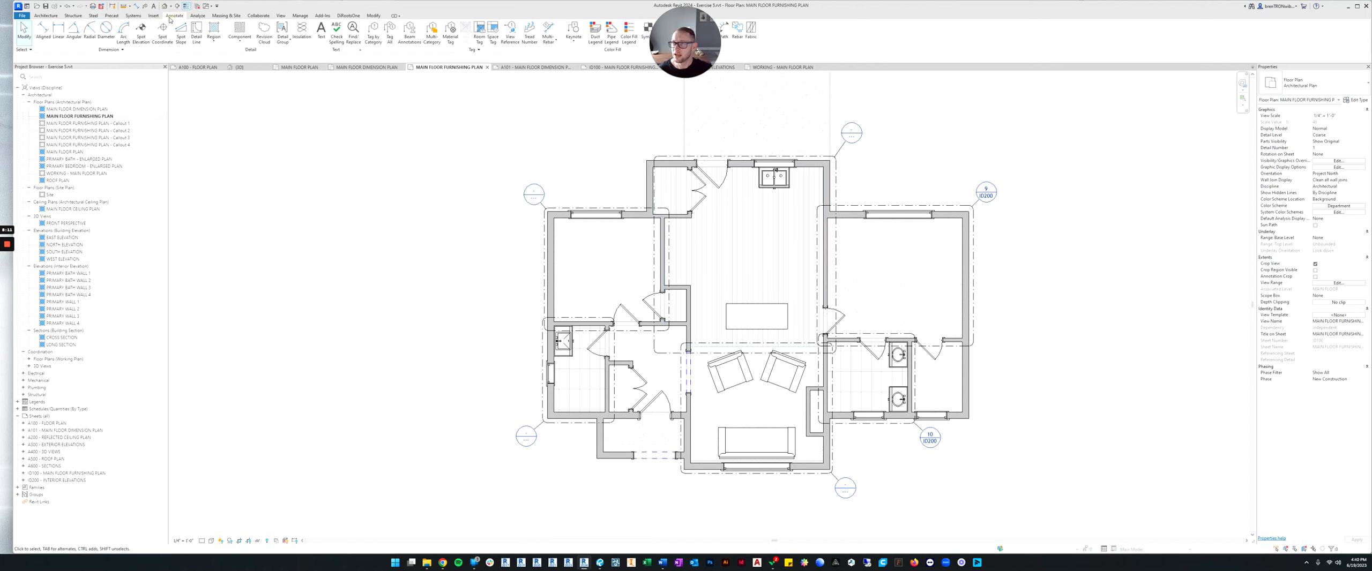
{"action": "left_click", "coordinate": [389, 34]}
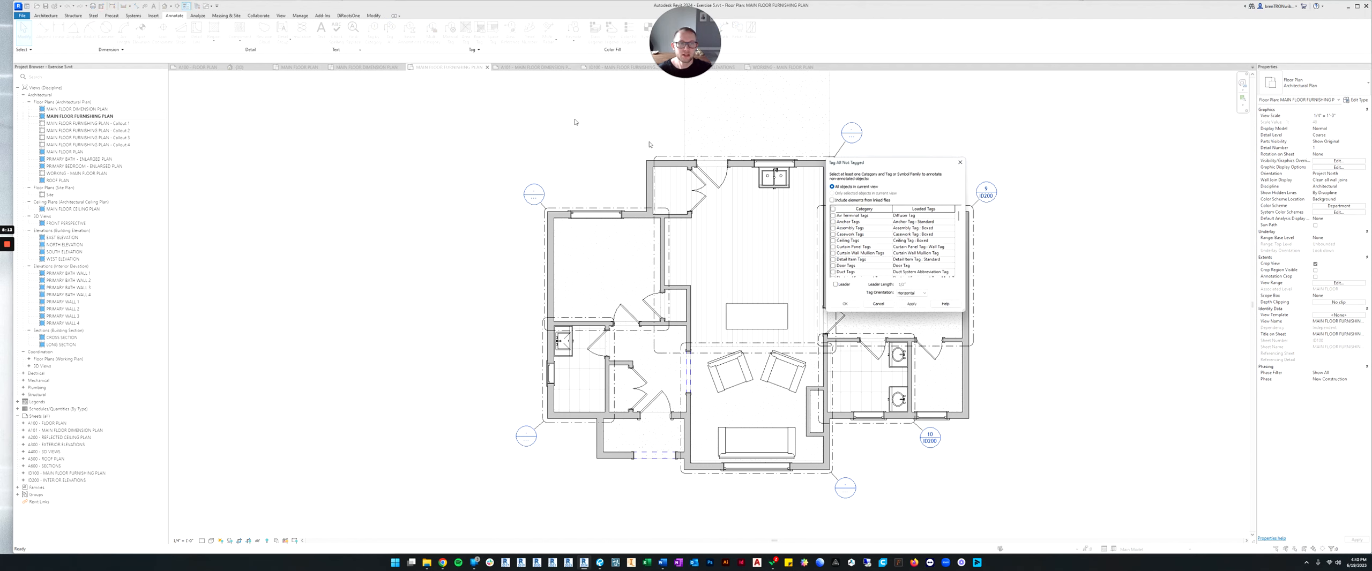
{"action": "scroll", "coordinate": [843, 247], "scroll_direction": "down", "scroll_amount": 5}
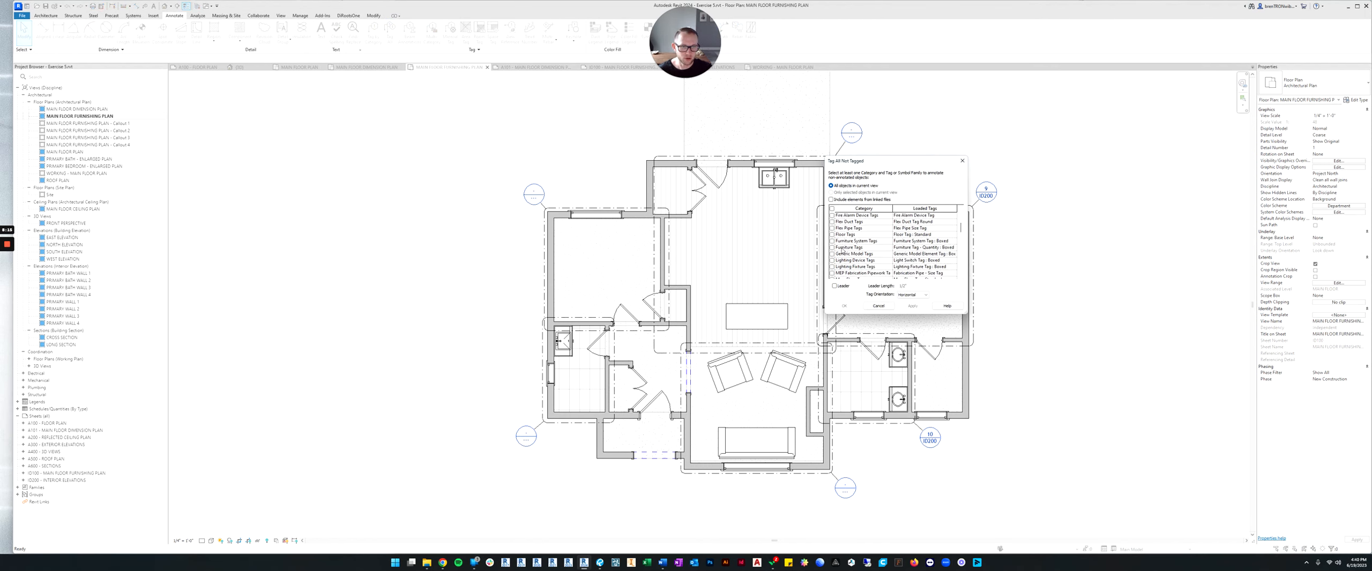
{"action": "scroll", "coordinate": [846, 249], "scroll_direction": "down", "scroll_amount": 4}
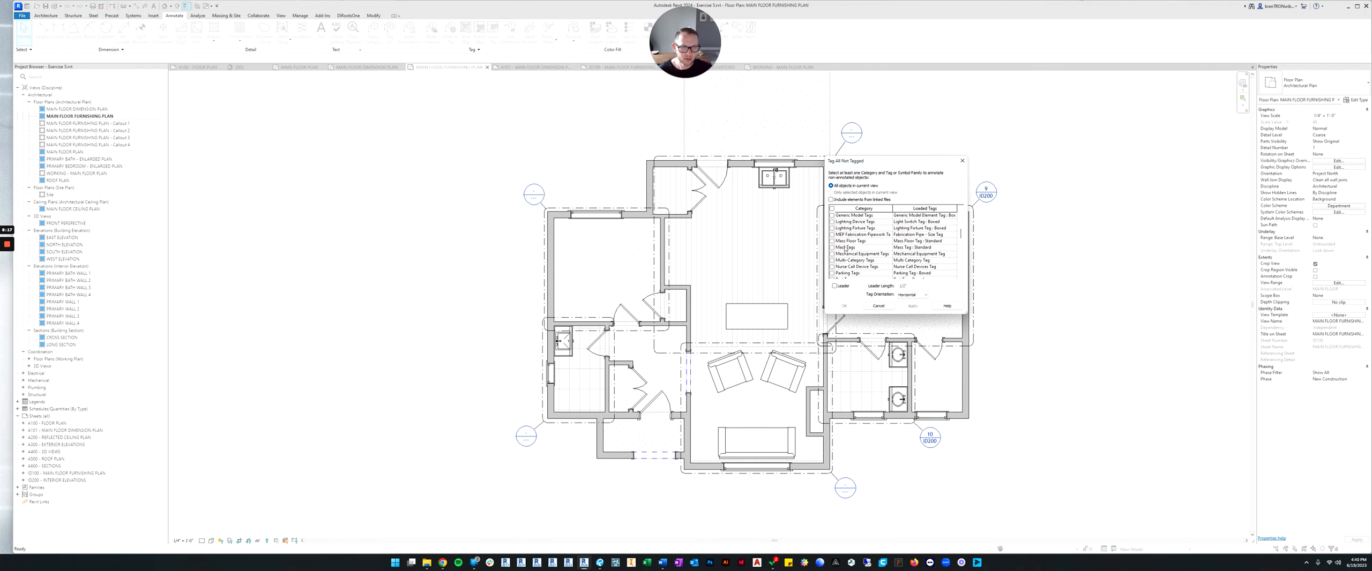
{"action": "scroll", "coordinate": [840, 257], "scroll_direction": "down", "scroll_amount": 1}
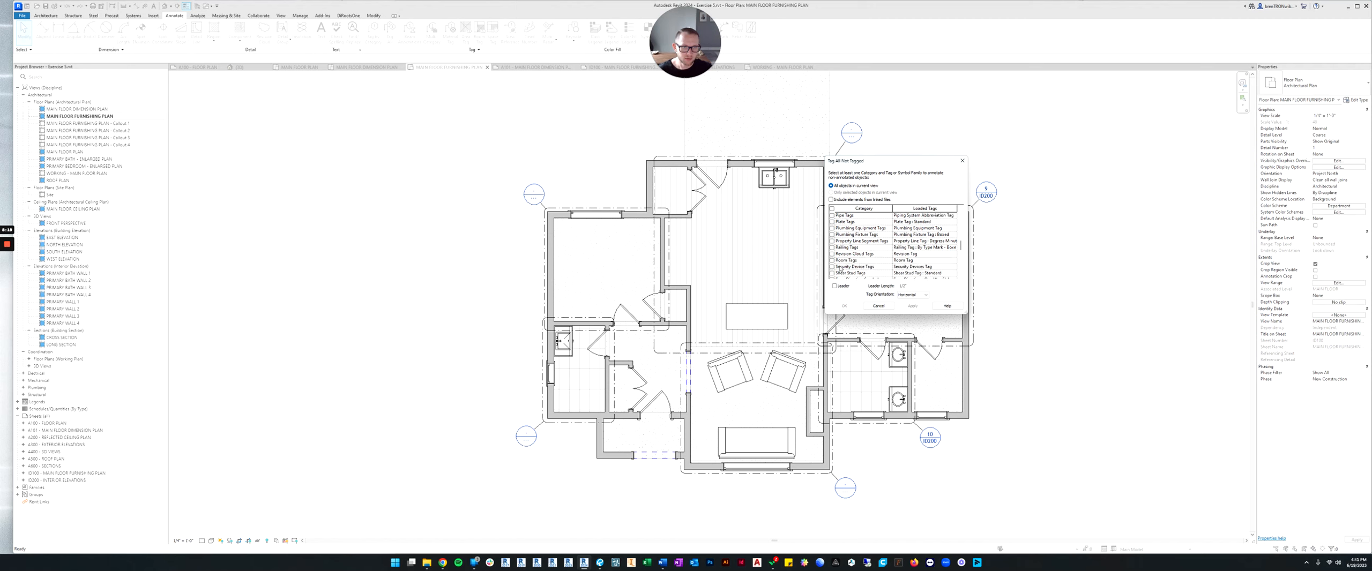
{"action": "left_click", "coordinate": [940, 262]}
{"action": "left_click", "coordinate": [953, 261]}
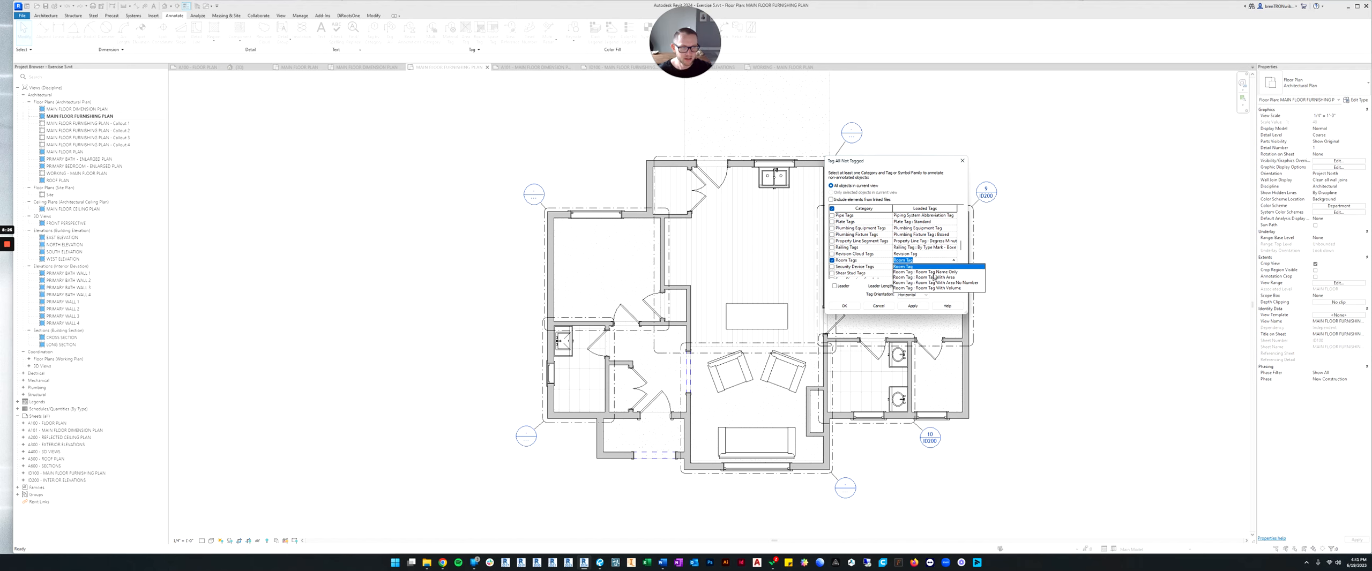
{"action": "left_click", "coordinate": [934, 272]}
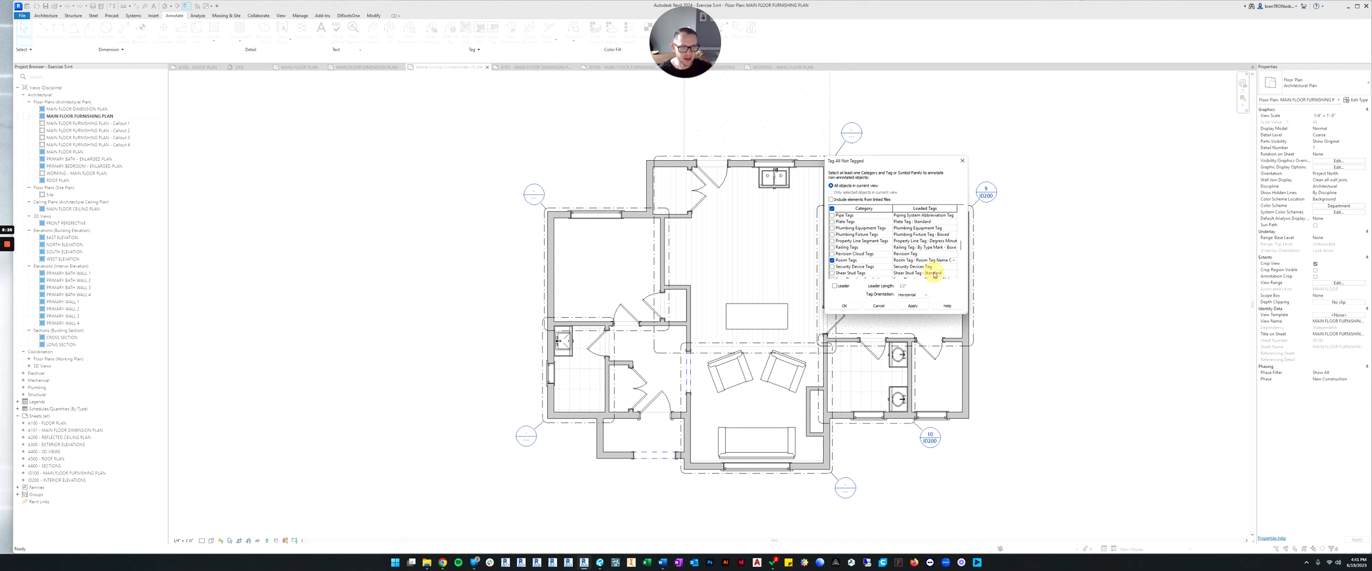
{"action": "left_click", "coordinate": [845, 306]}
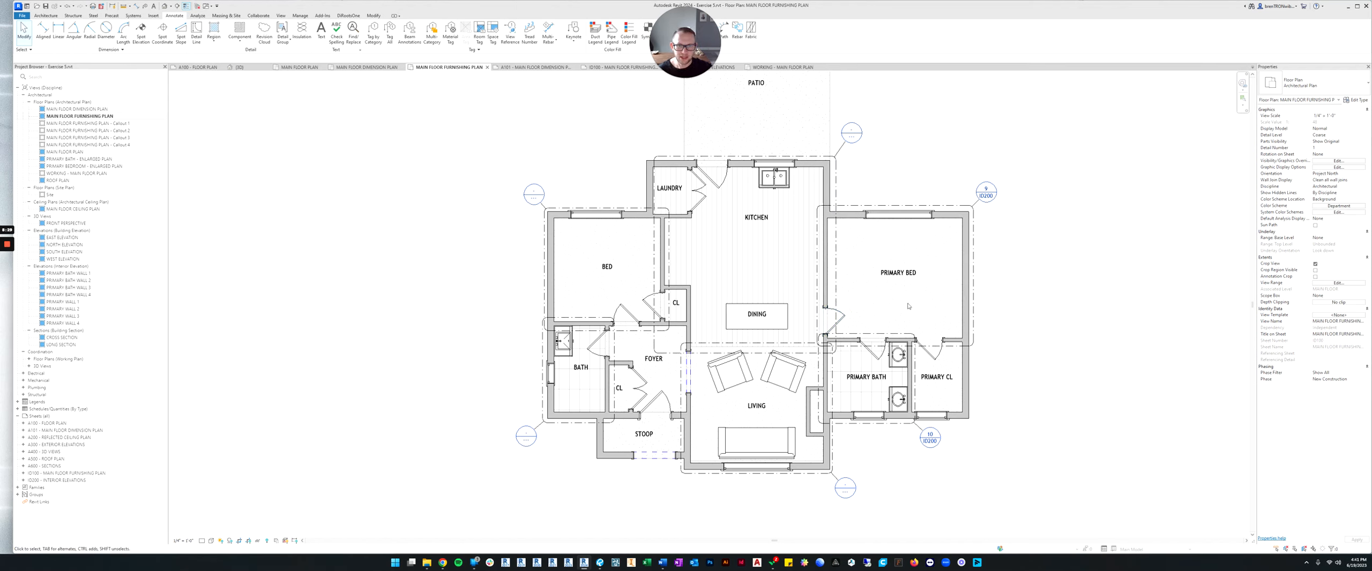
Step: Move the DINING room tag up off the rectangular table so it sits just above it
{"action": "scroll", "coordinate": [615, 382], "scroll_direction": "up", "scroll_amount": 2}
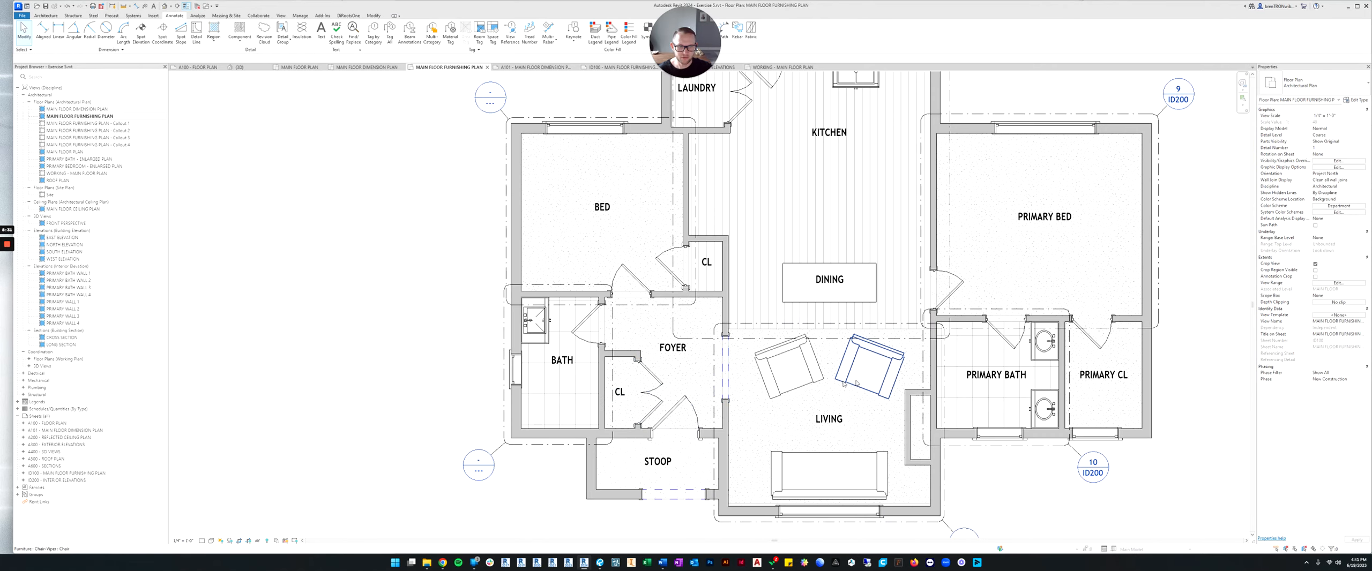
{"action": "middle_click_drag", "start_coordinate": [855, 383], "coordinate": [728, 337]}
{"action": "scroll", "coordinate": [790, 322], "scroll_direction": "down", "scroll_amount": 2}
{"action": "middle_click_drag", "start_coordinate": [725, 259], "coordinate": [729, 303]}
{"action": "scroll", "coordinate": [728, 302], "scroll_direction": "up", "scroll_amount": 2}
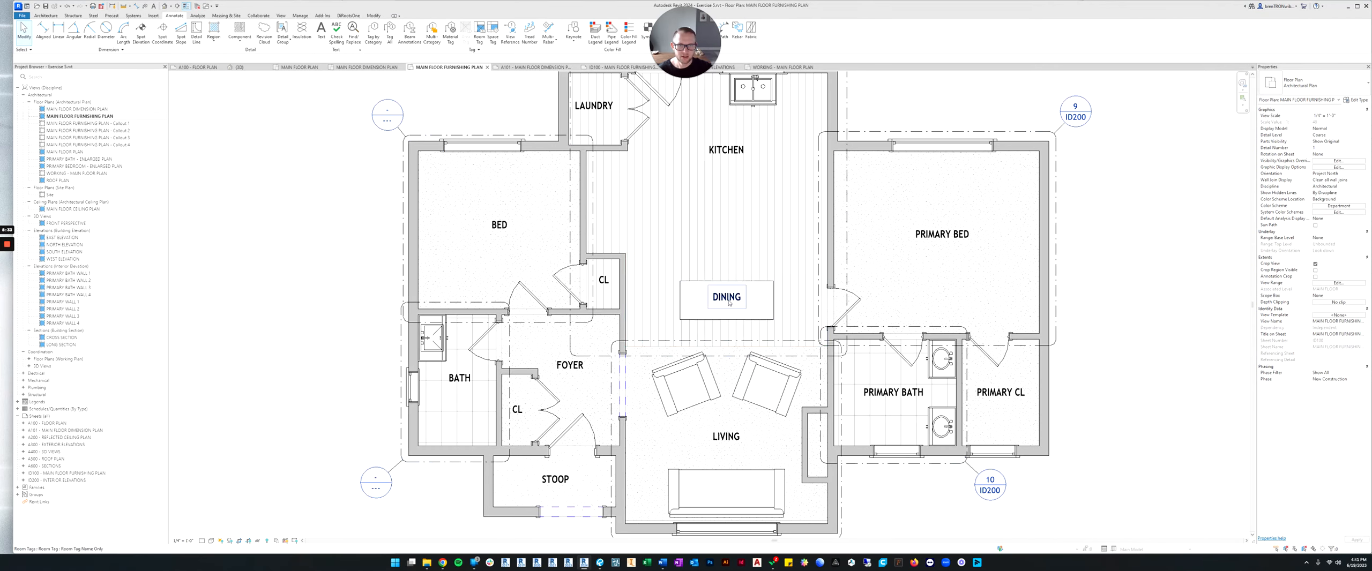
{"action": "left_click", "coordinate": [729, 302]}
{"action": "left_click_drag", "start_coordinate": [727, 316], "coordinate": [726, 296]}
{"action": "key", "text": "Escape"}
Step: Move the KITCHEN room tag slightly down, closer to the middle of the kitchen area
{"action": "scroll", "coordinate": [726, 214], "scroll_direction": "down", "scroll_amount": 3}
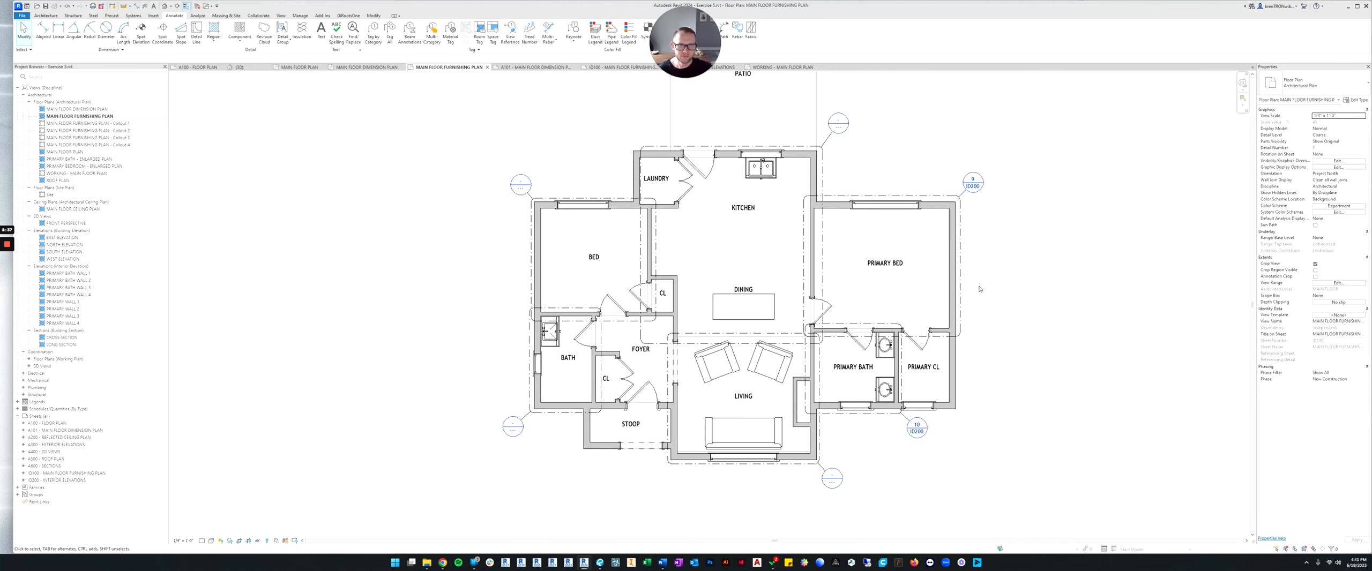
{"action": "scroll", "coordinate": [726, 214], "scroll_direction": "up", "scroll_amount": 2}
{"action": "left_click", "coordinate": [743, 209]}
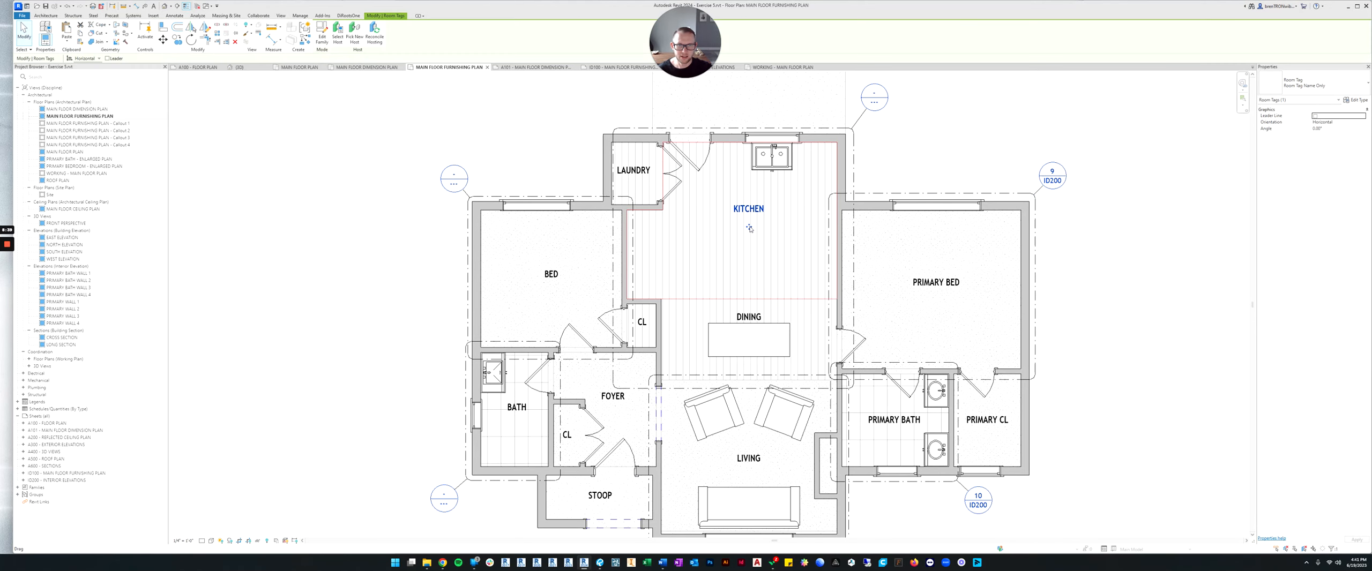
{"action": "left_click_drag", "start_coordinate": [748, 236], "coordinate": [748, 254]}
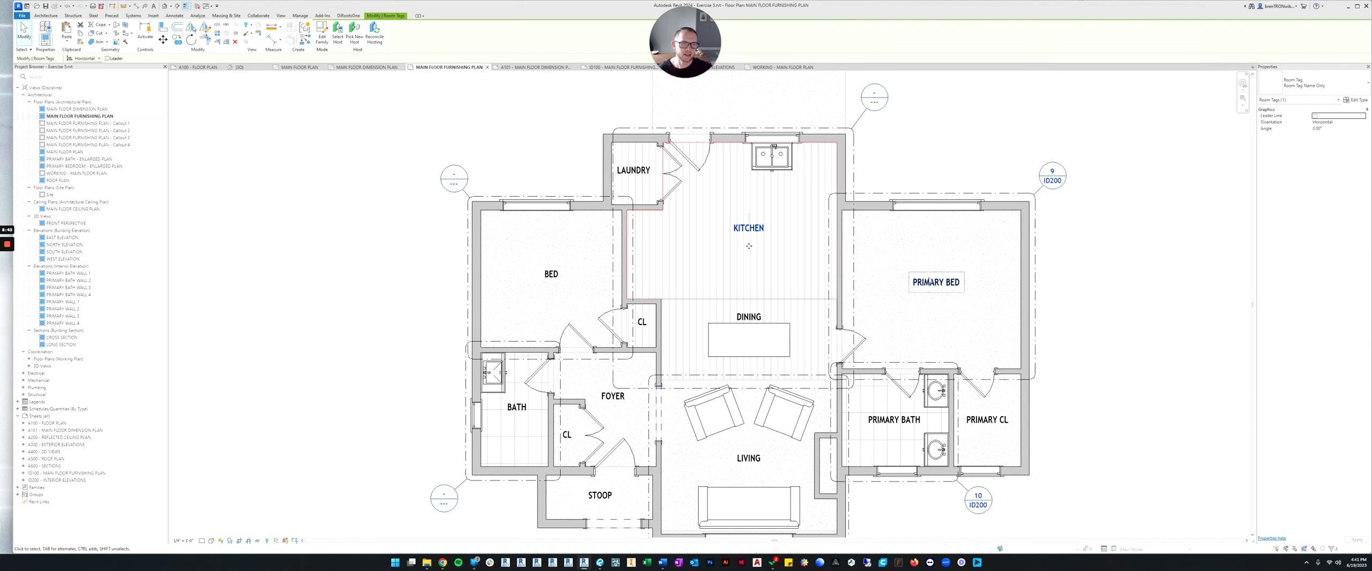
{"action": "key", "text": "Escape"}
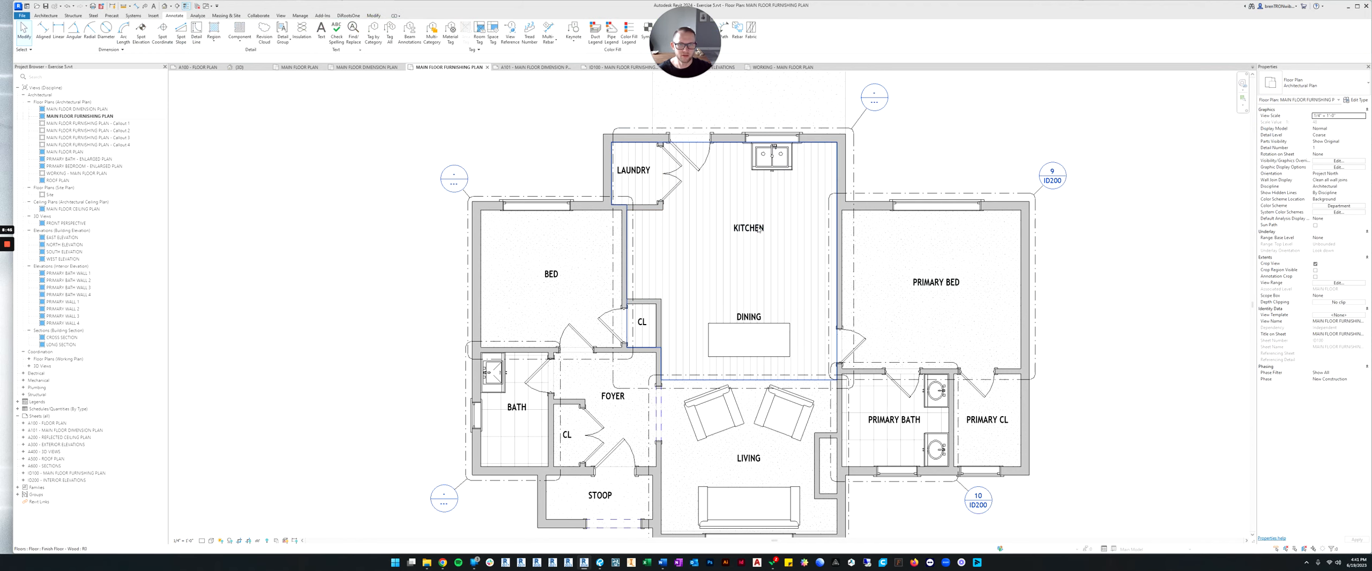
{"action": "scroll", "coordinate": [784, 260], "scroll_direction": "down", "scroll_amount": 2}
{"action": "scroll", "coordinate": [784, 259], "scroll_direction": "up", "scroll_amount": 1}
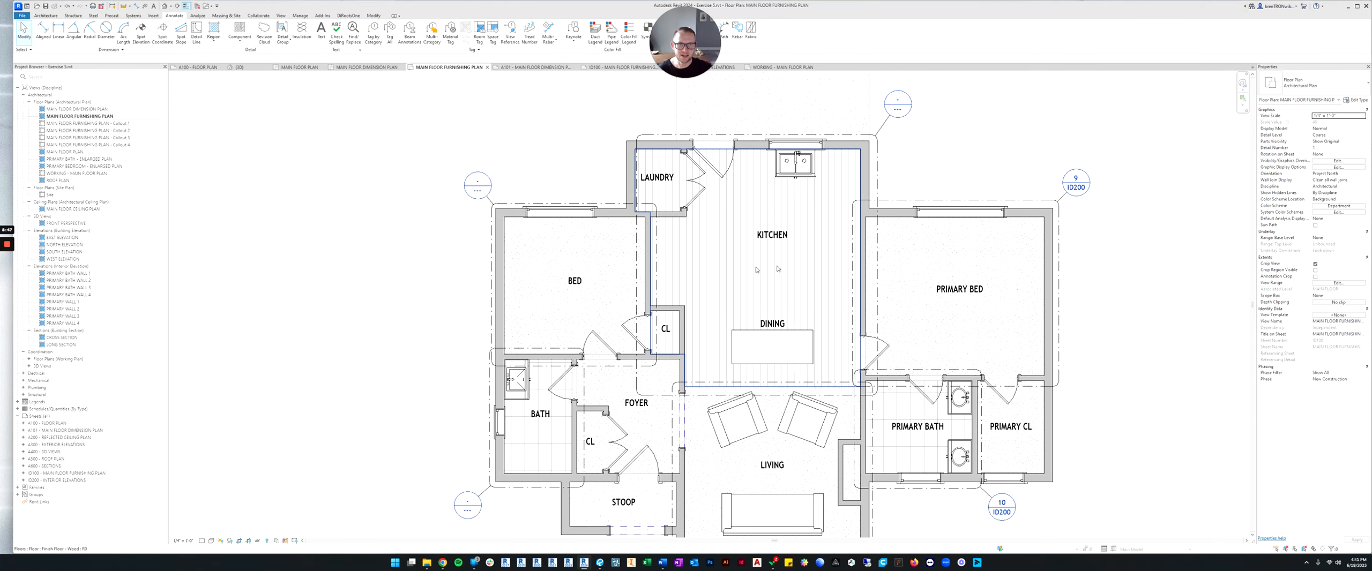
{"action": "left_click", "coordinate": [772, 237]}
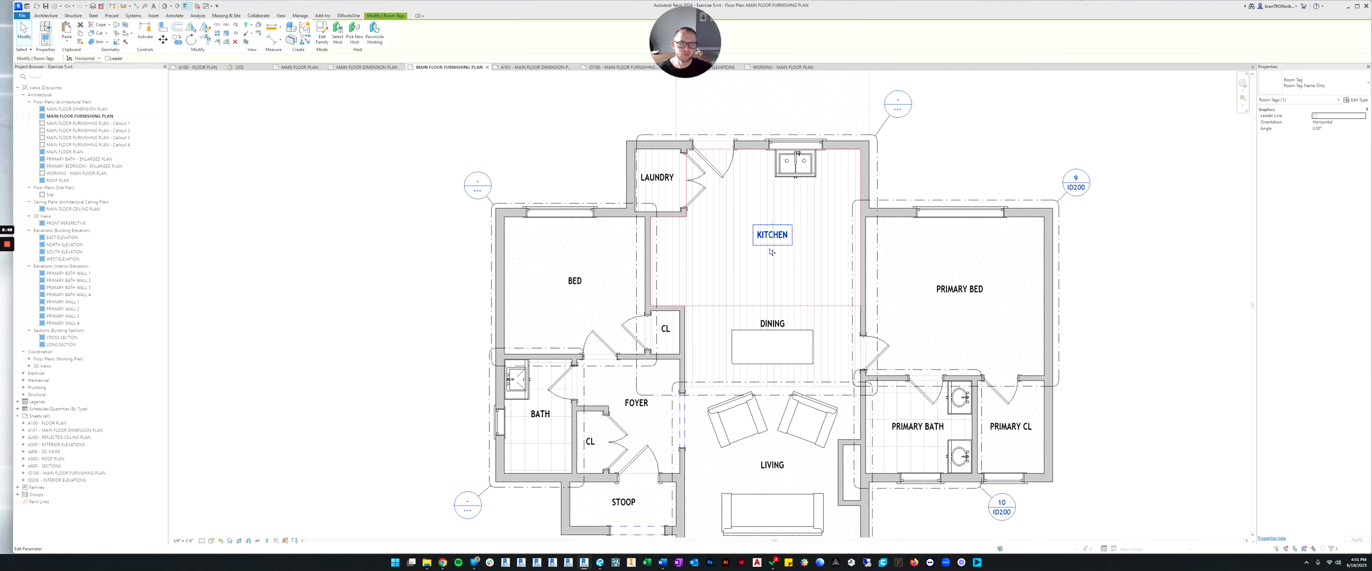
{"action": "scroll", "coordinate": [772, 294], "scroll_direction": "down", "scroll_amount": 1}
{"action": "middle_click_drag", "start_coordinate": [771, 295], "coordinate": [749, 260]}
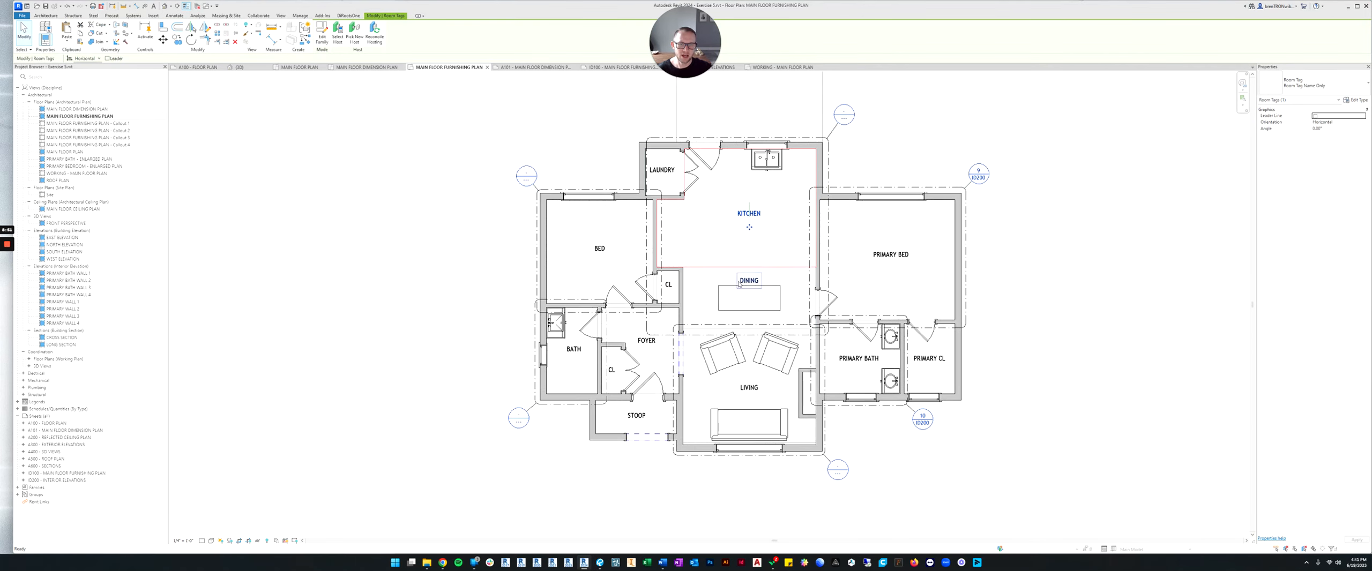
{"action": "left_click", "coordinate": [1014, 285]}
{"action": "middle_click_drag", "start_coordinate": [947, 260], "coordinate": [918, 274]}
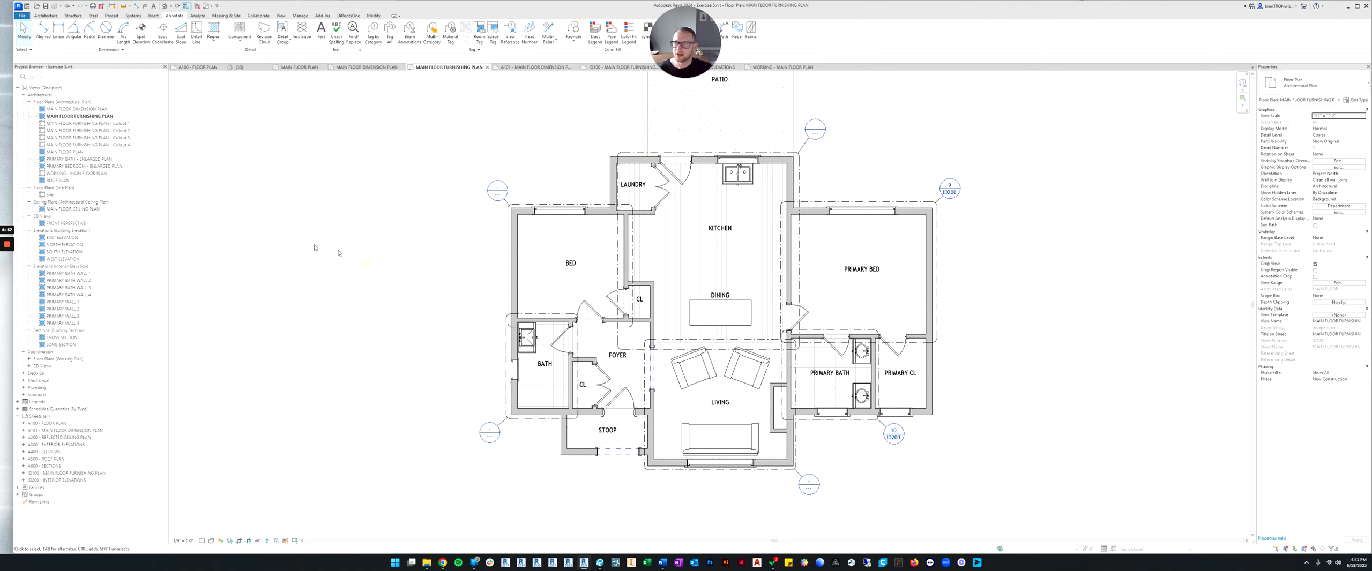
Step: Open the MAIN FLOOR DIMENSION PLAN view and look over its dimensions
{"action": "double_click", "coordinate": [75, 110]}
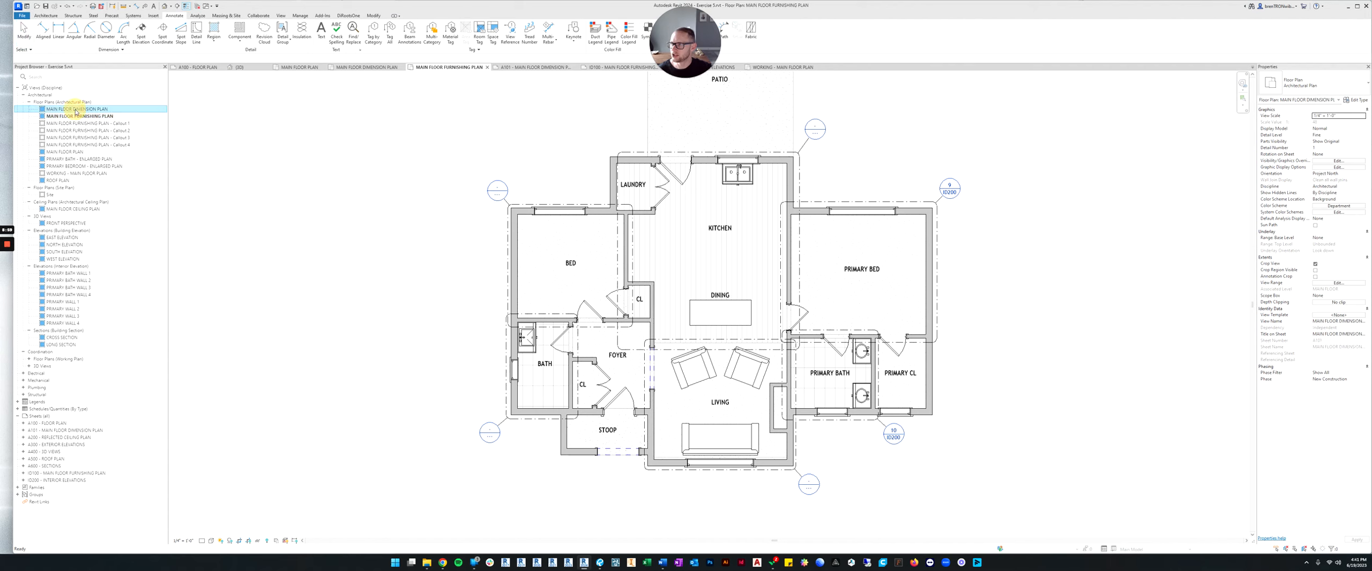
{"action": "middle_click_drag", "start_coordinate": [657, 282], "coordinate": [699, 252]}
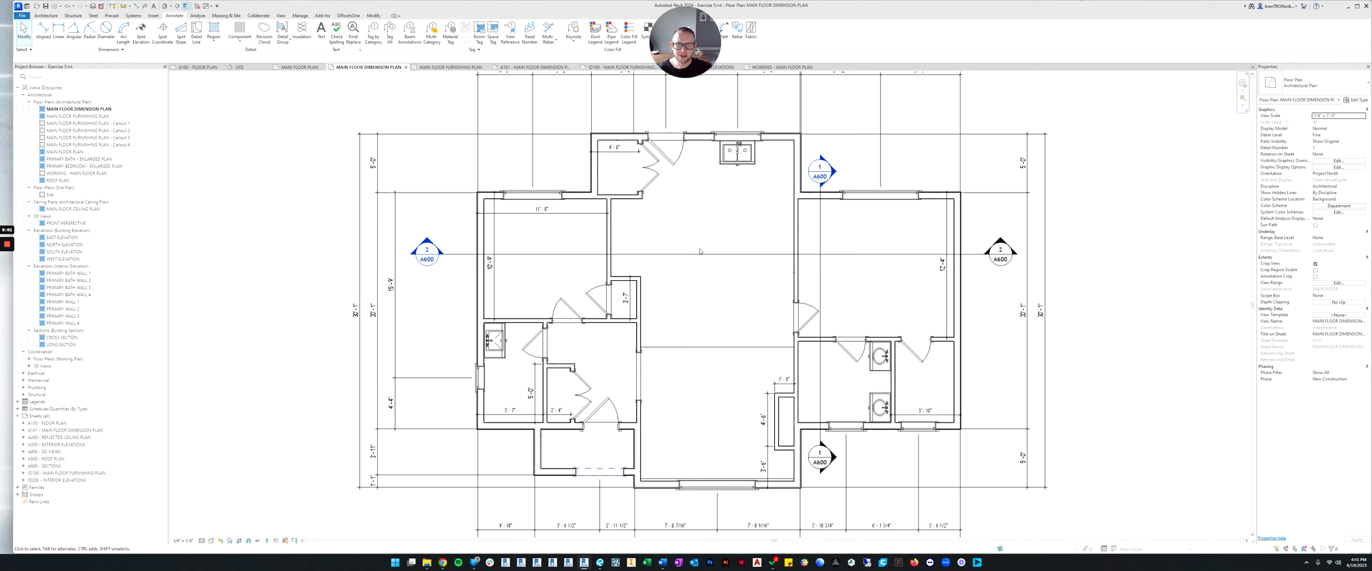
Step: Tag all untagged rooms in the dimension plan with the Room Tag: Room Tag Name Only type
{"action": "scroll", "coordinate": [730, 268], "scroll_direction": "down", "scroll_amount": 2}
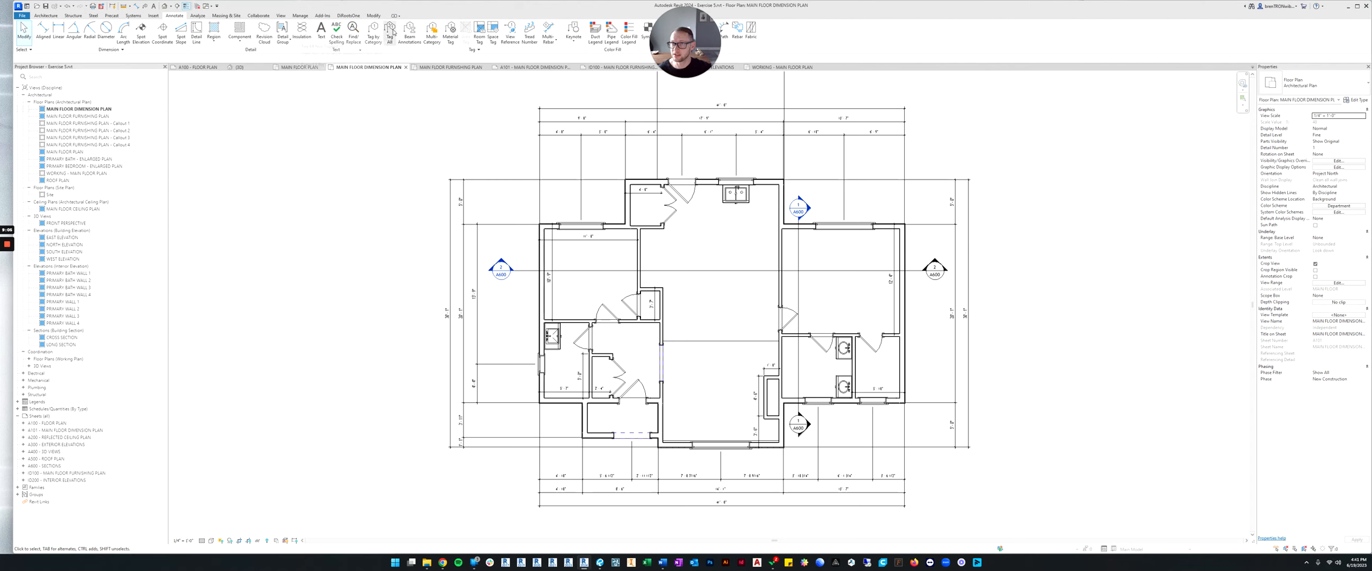
{"action": "scroll", "coordinate": [839, 235], "scroll_direction": "down", "scroll_amount": 10}
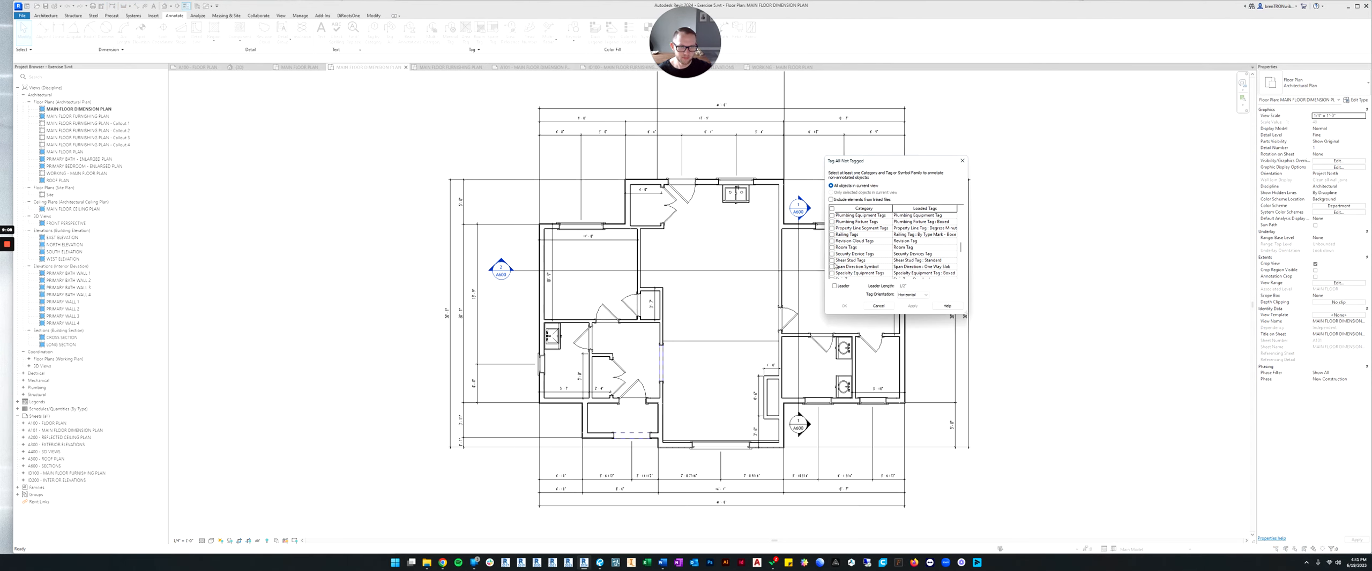
{"action": "left_click", "coordinate": [952, 248]}
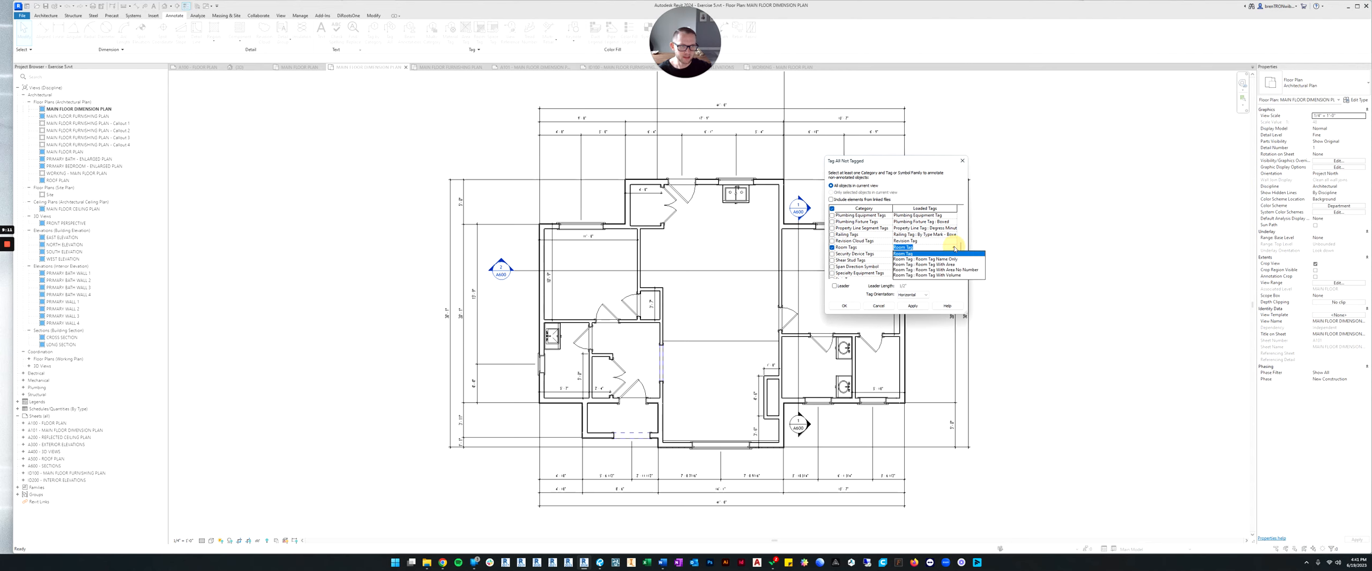
{"action": "left_click", "coordinate": [929, 260]}
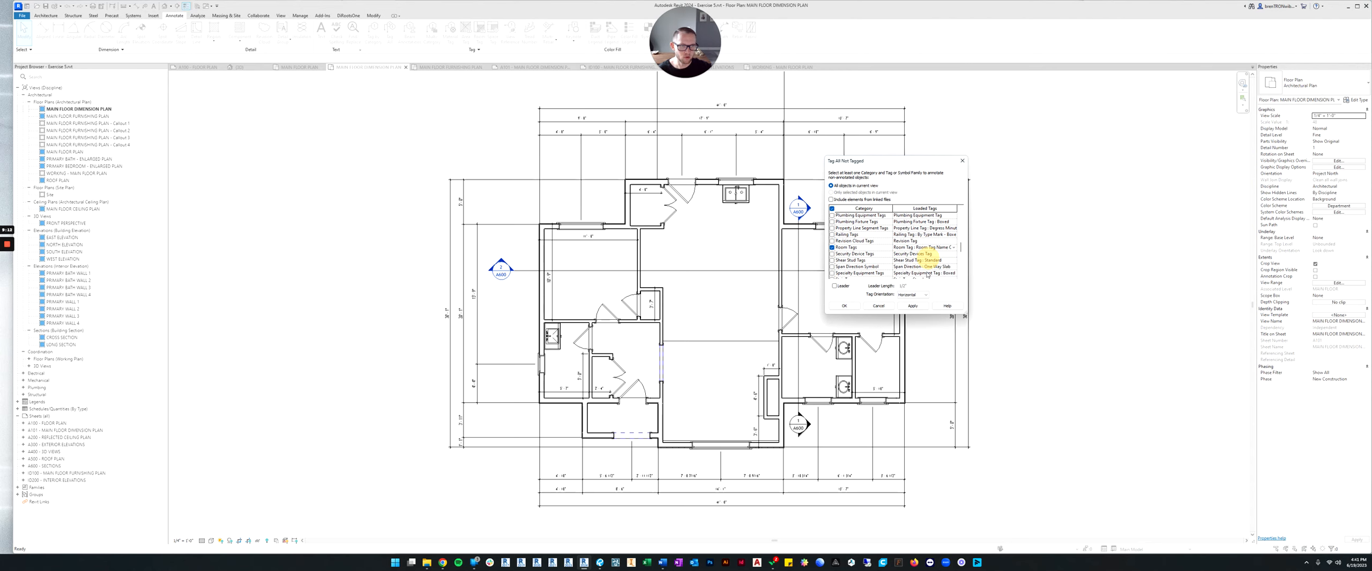
{"action": "left_click", "coordinate": [844, 306]}
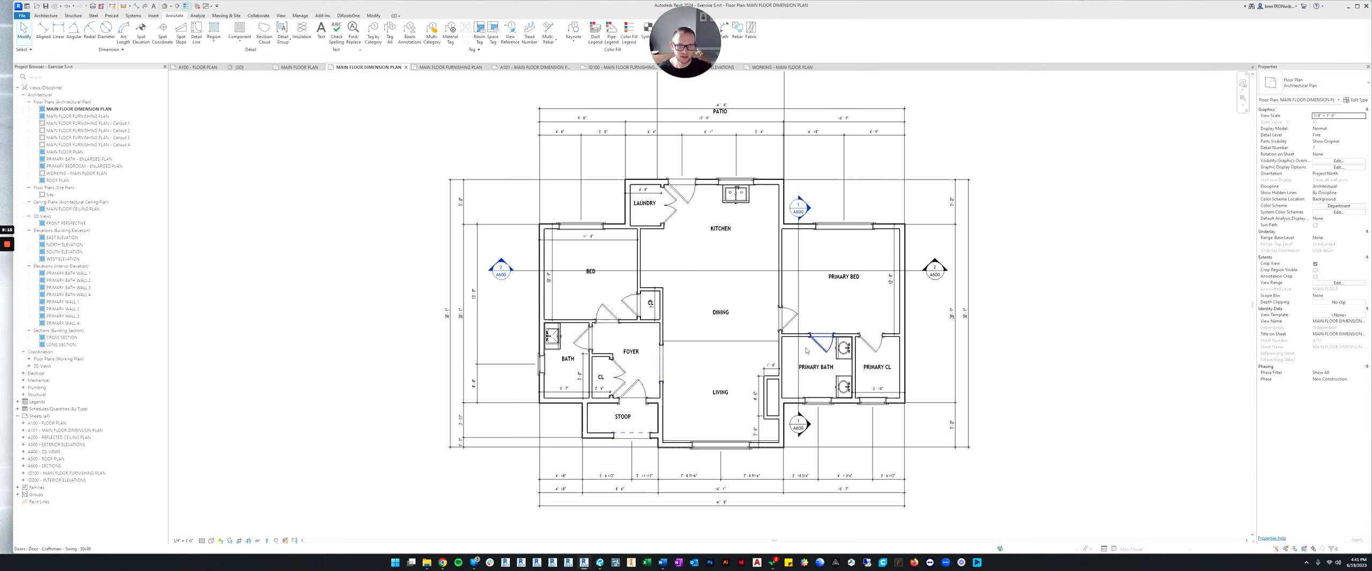
Step: Move the PATIO room tag up off the overall dimension string so it sits inside the patio above it
{"action": "middle_click_drag", "start_coordinate": [730, 334], "coordinate": [743, 304]}
{"action": "scroll", "coordinate": [737, 298], "scroll_direction": "down", "scroll_amount": 2}
{"action": "middle_click_drag", "start_coordinate": [734, 267], "coordinate": [735, 273]}
{"action": "scroll", "coordinate": [735, 273], "scroll_direction": "up", "scroll_amount": 4}
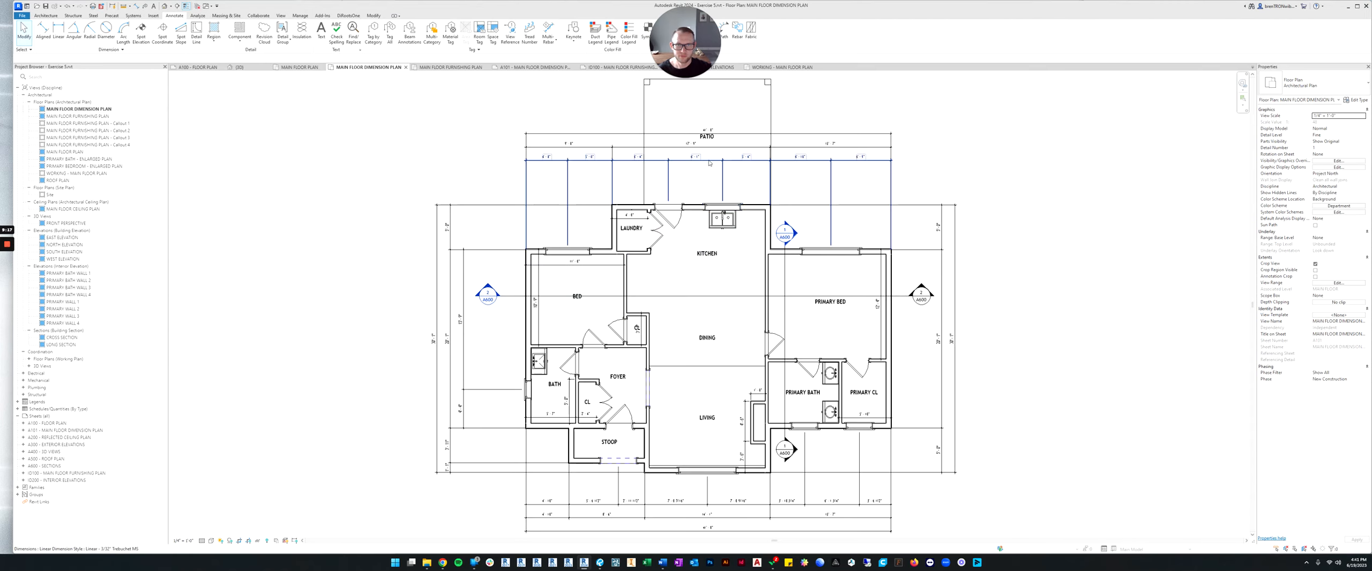
{"action": "left_click", "coordinate": [707, 129]}
{"action": "middle_click_drag", "start_coordinate": [712, 194], "coordinate": [707, 304]}
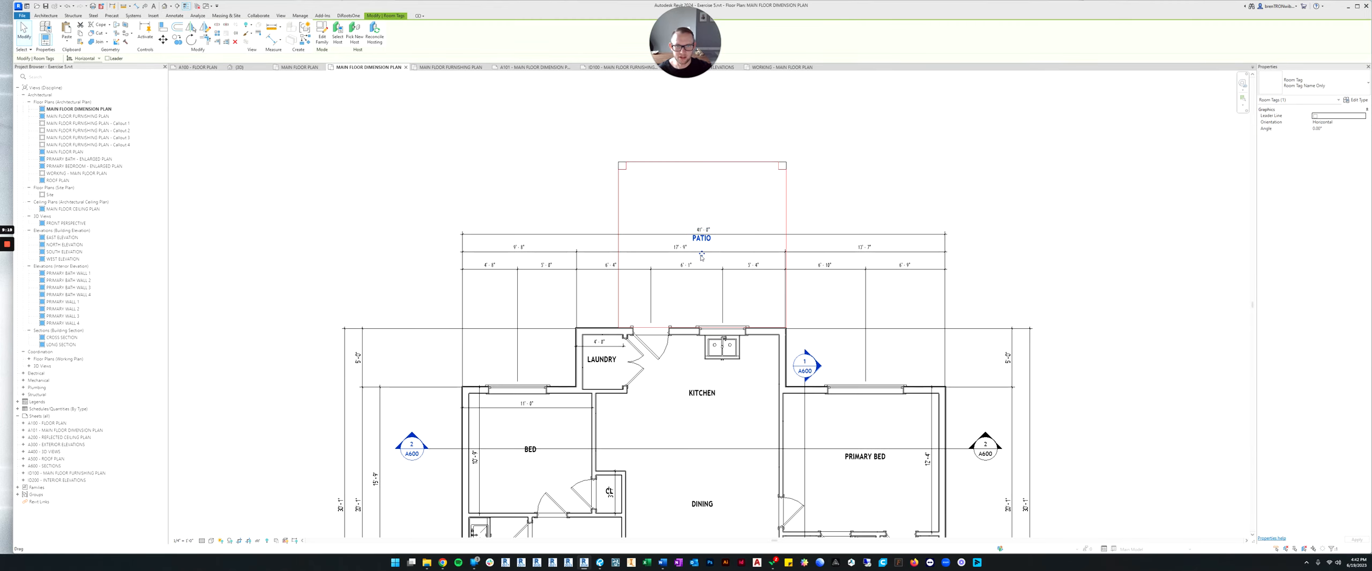
{"action": "left_click_drag", "start_coordinate": [701, 255], "coordinate": [701, 229]}
{"action": "key", "text": "Escape"}
{"action": "scroll", "coordinate": [668, 171], "scroll_direction": "down", "scroll_amount": 3}
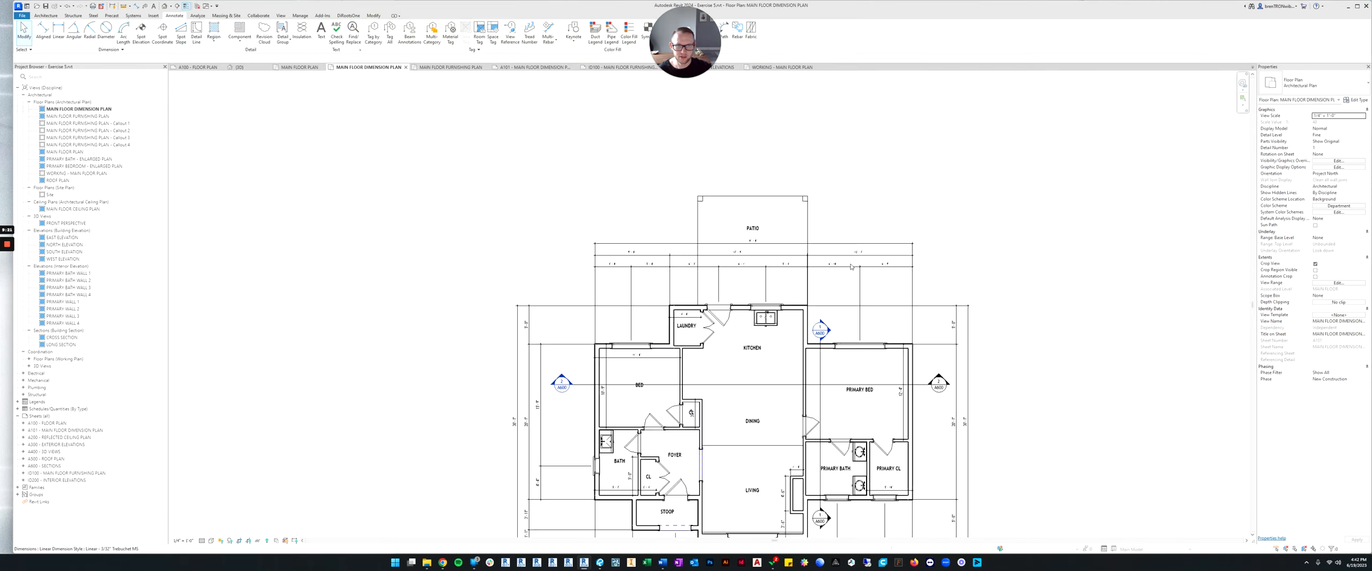
{"action": "scroll", "coordinate": [650, 263], "scroll_direction": "down", "scroll_amount": 3}
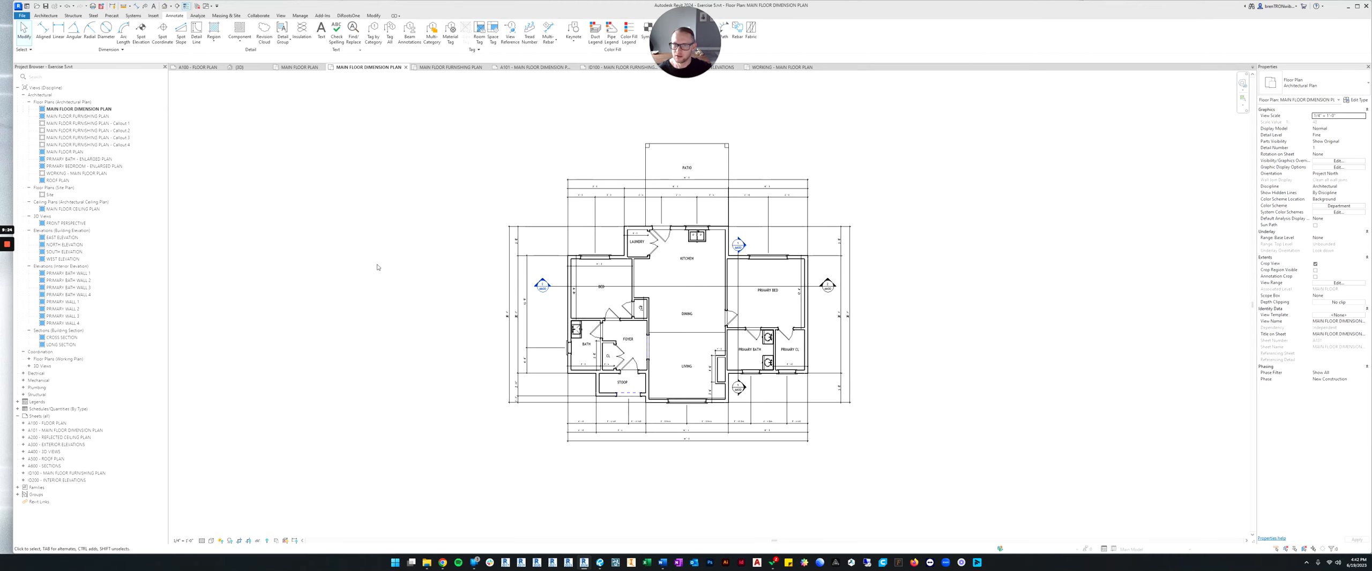
{"action": "scroll", "coordinate": [598, 292], "scroll_direction": "up", "scroll_amount": 5}
{"action": "left_click", "coordinate": [596, 296]}
{"action": "scroll", "coordinate": [597, 298], "scroll_direction": "up", "scroll_amount": 1}
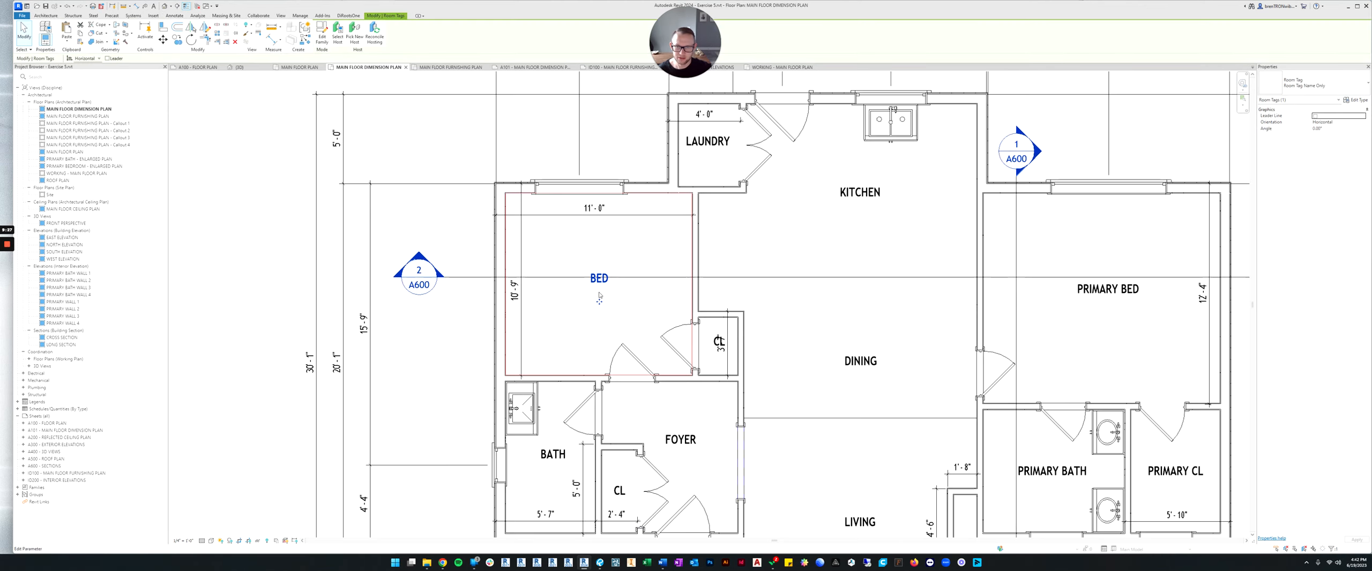
{"action": "scroll", "coordinate": [599, 305], "scroll_direction": "down", "scroll_amount": 3}
{"action": "left_click", "coordinate": [344, 254]}
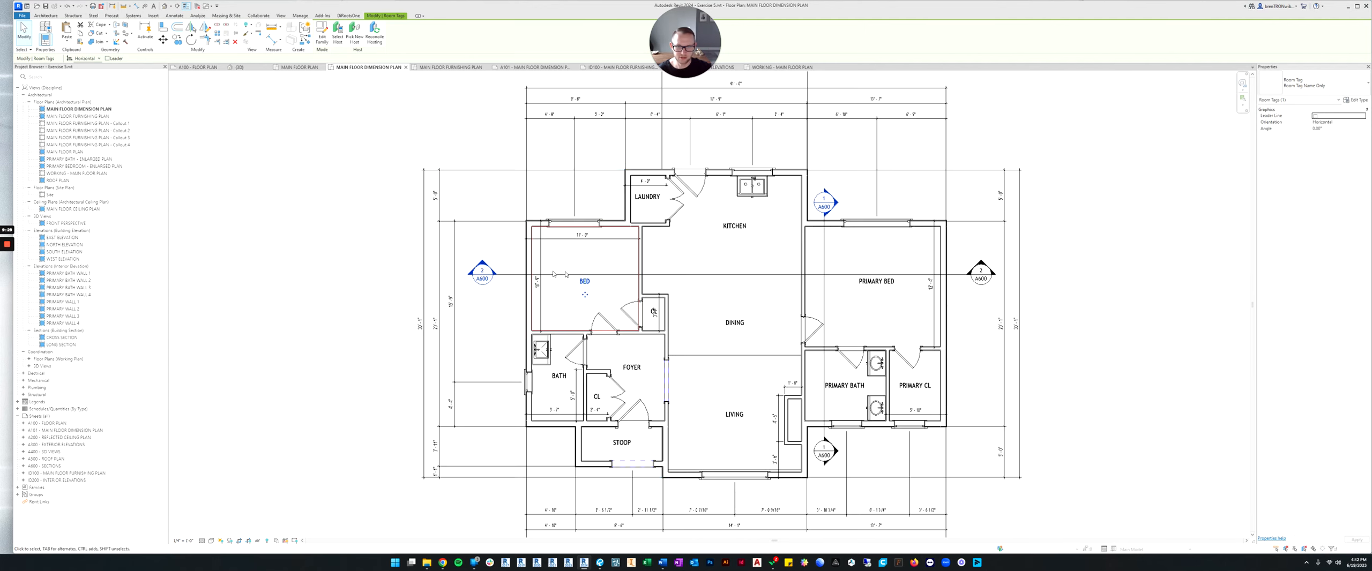
{"action": "scroll", "coordinate": [344, 255], "scroll_direction": "down", "scroll_amount": 2}
{"action": "middle_click_drag", "start_coordinate": [605, 257], "coordinate": [642, 289]}
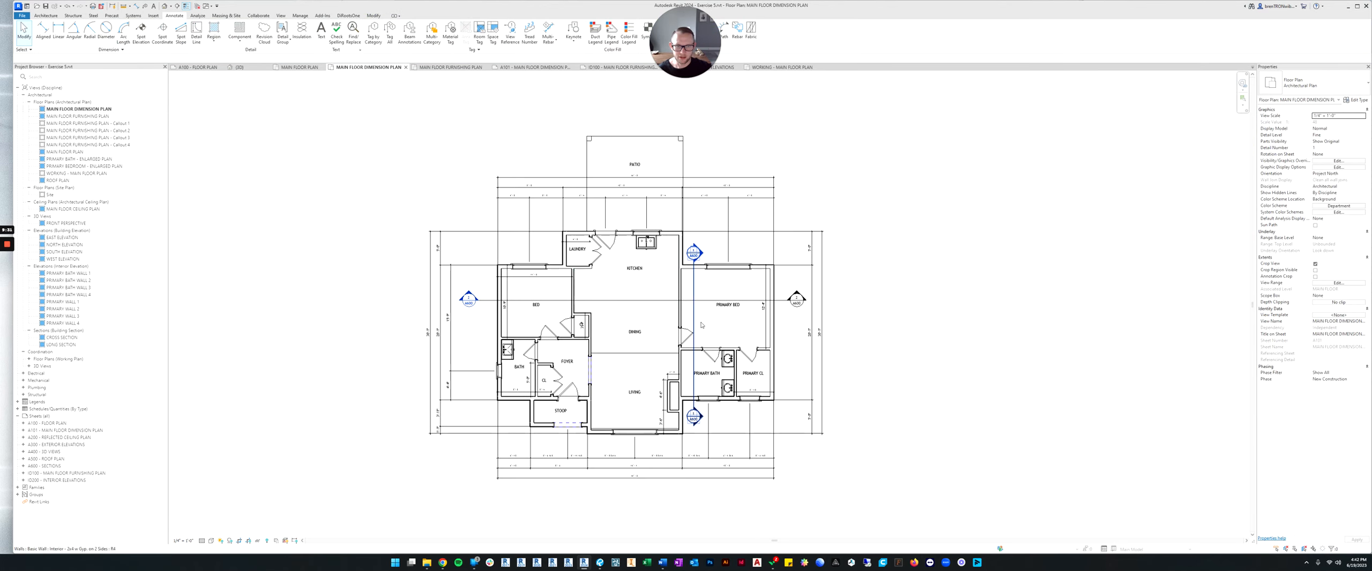
Step: Move the PRIMARY BATH room tag slightly to the right within the primary bathroom
{"action": "scroll", "coordinate": [717, 373], "scroll_direction": "up", "scroll_amount": 3}
{"action": "left_click", "coordinate": [712, 374]}
{"action": "scroll", "coordinate": [713, 375], "scroll_direction": "up", "scroll_amount": 3}
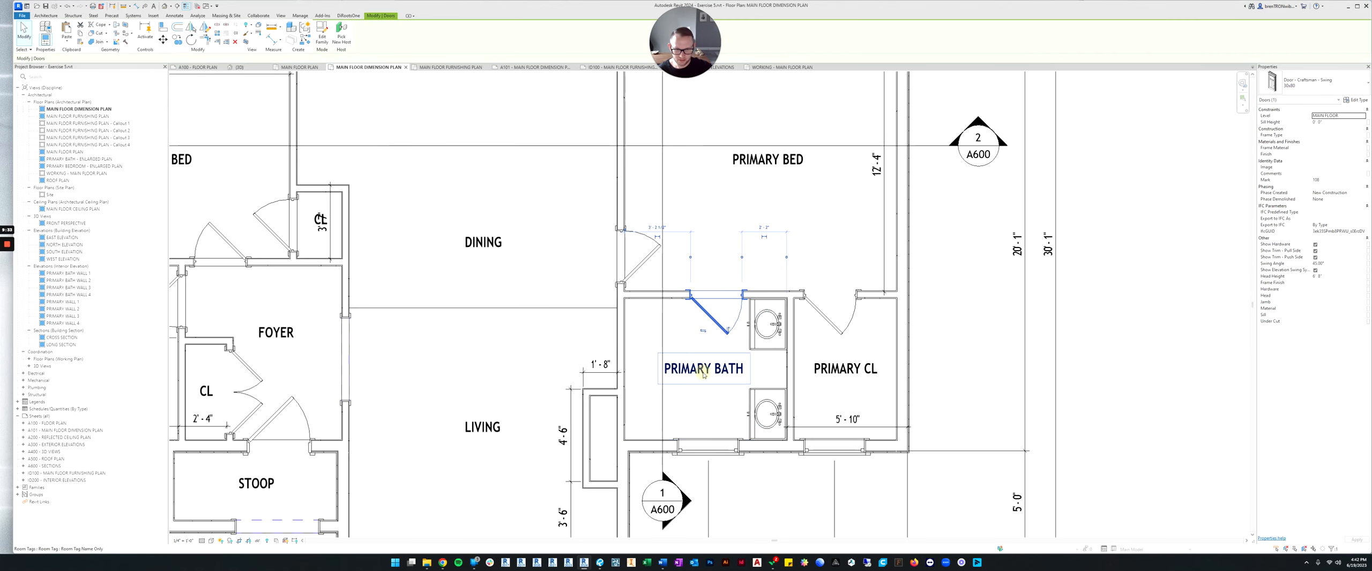
{"action": "left_click_drag", "start_coordinate": [704, 391], "coordinate": [710, 392]}
{"action": "left_click", "coordinate": [1118, 279]}
{"action": "scroll", "coordinate": [1119, 279], "scroll_direction": "down", "scroll_amount": 2}
{"action": "middle_click_drag", "start_coordinate": [907, 247], "coordinate": [831, 273]}
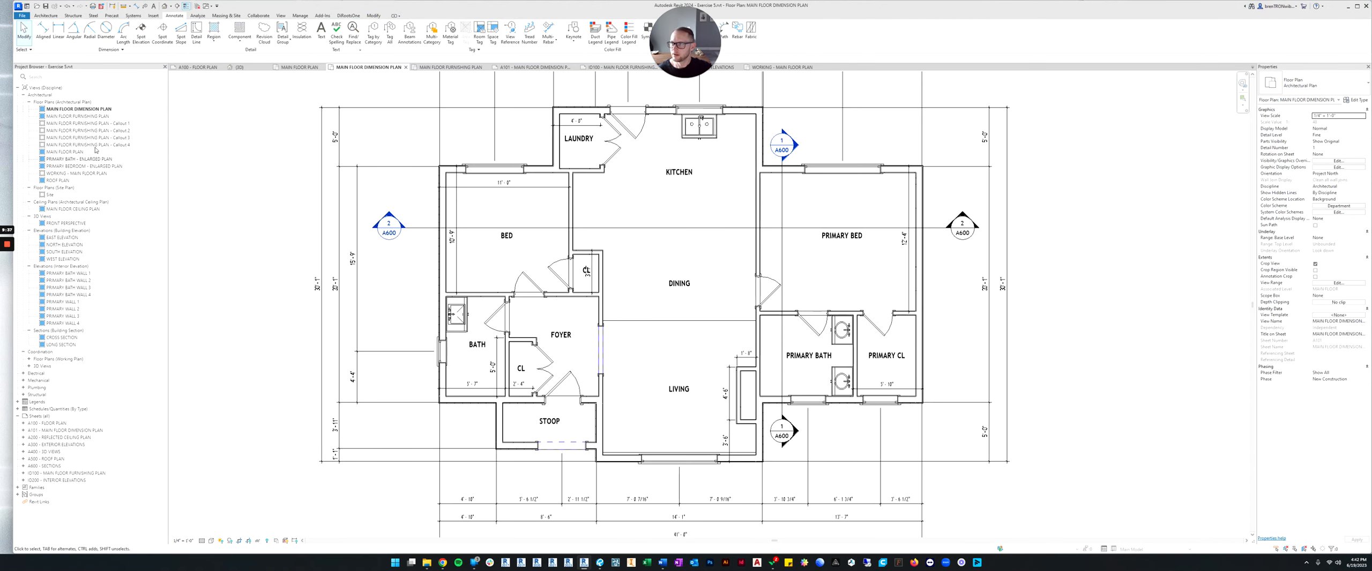
Step: Open the MAIN FLOOR FURNISHING PLAN view with the enlarged-plan callouts around the rooms in view
{"action": "double_click", "coordinate": [80, 116]}
{"action": "scroll", "coordinate": [750, 226], "scroll_direction": "down", "scroll_amount": 2}
{"action": "middle_click_drag", "start_coordinate": [750, 226], "coordinate": [697, 239]}
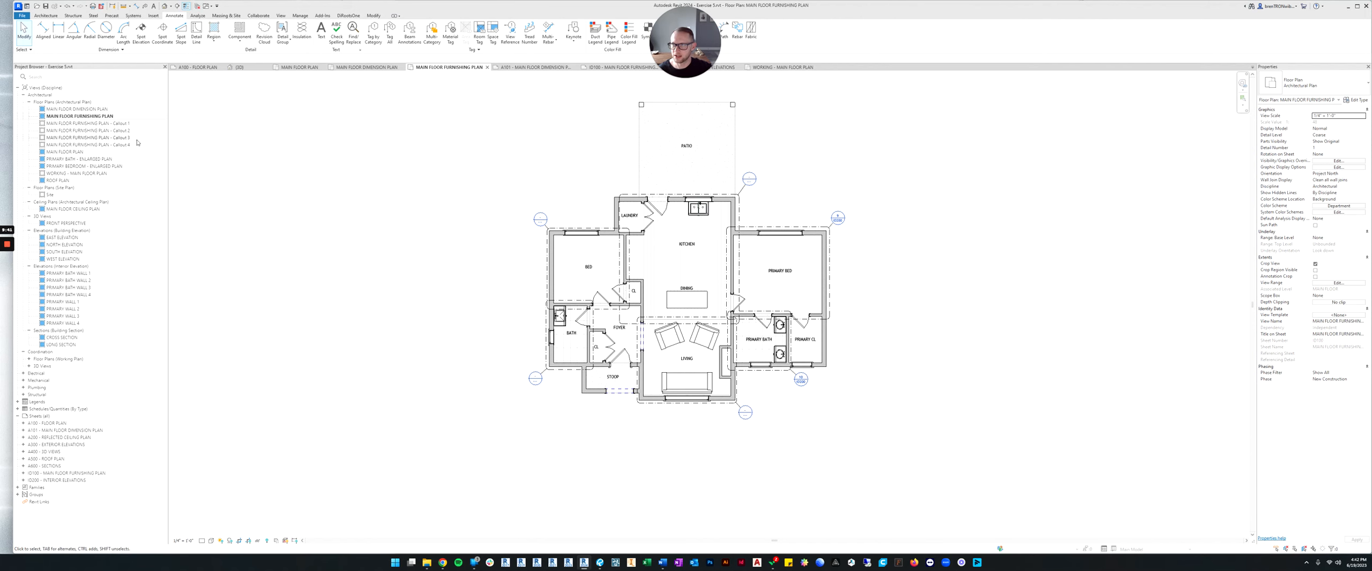
{"action": "scroll", "coordinate": [657, 249], "scroll_direction": "up", "scroll_amount": 5}
{"action": "middle_click_drag", "start_coordinate": [657, 155], "coordinate": [709, 157]}
{"action": "middle_click_drag", "start_coordinate": [873, 143], "coordinate": [823, 167]}
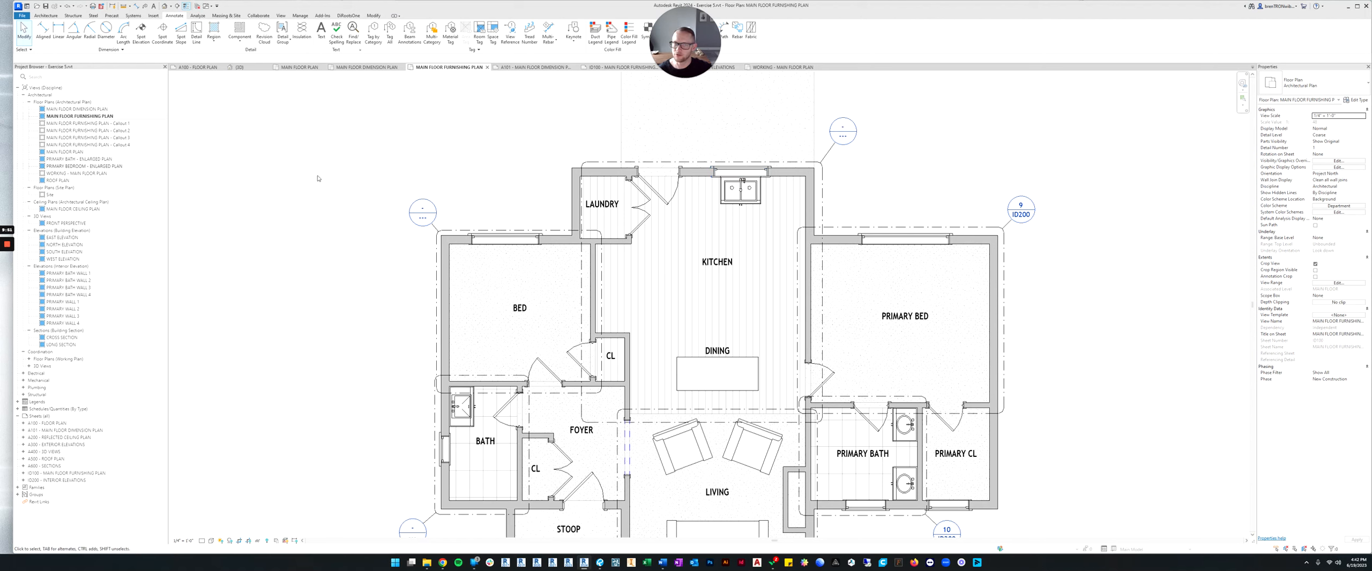
Step: Rename the view of the callout around the kitchen and dining area as KITCHEN - ENLARGED PLAN
{"action": "left_click", "coordinate": [836, 137]}
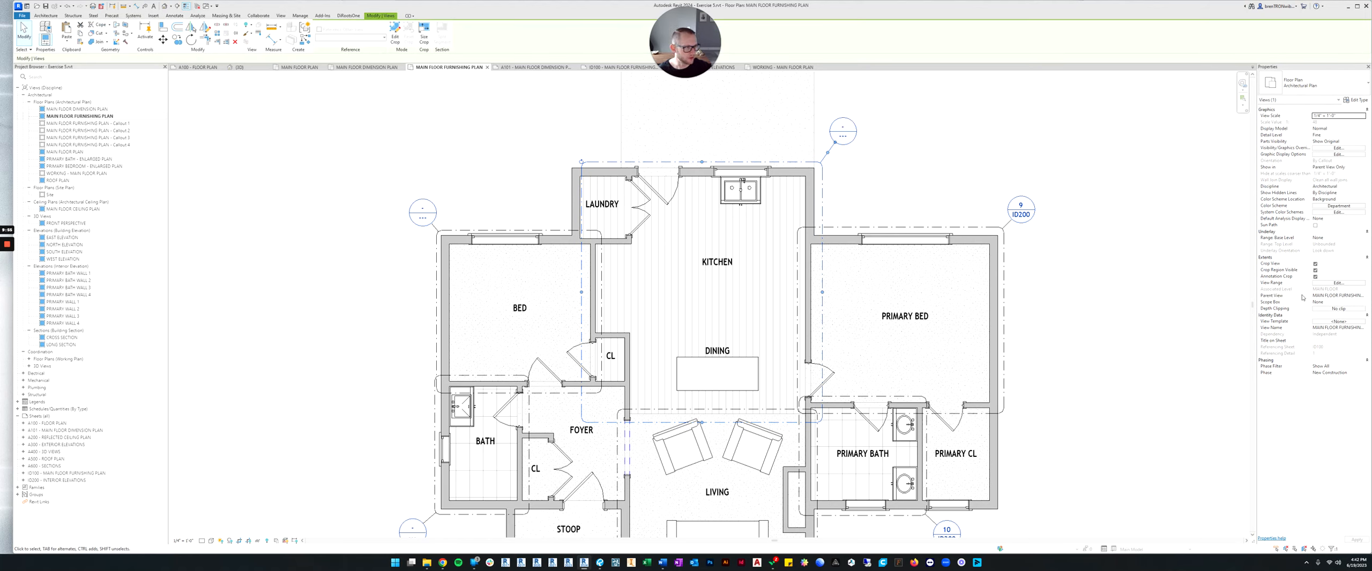
{"action": "left_click", "coordinate": [1329, 328]}
{"action": "key", "text": "ctrl+a"}
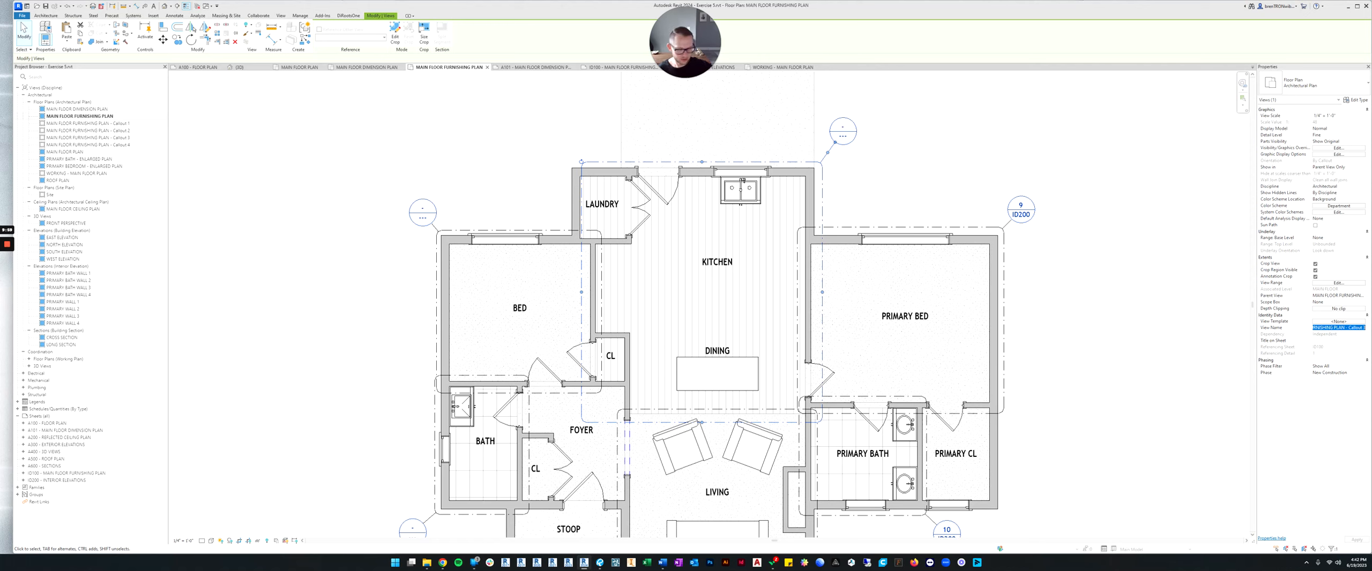
{"action": "key", "text": "BackSpace"}
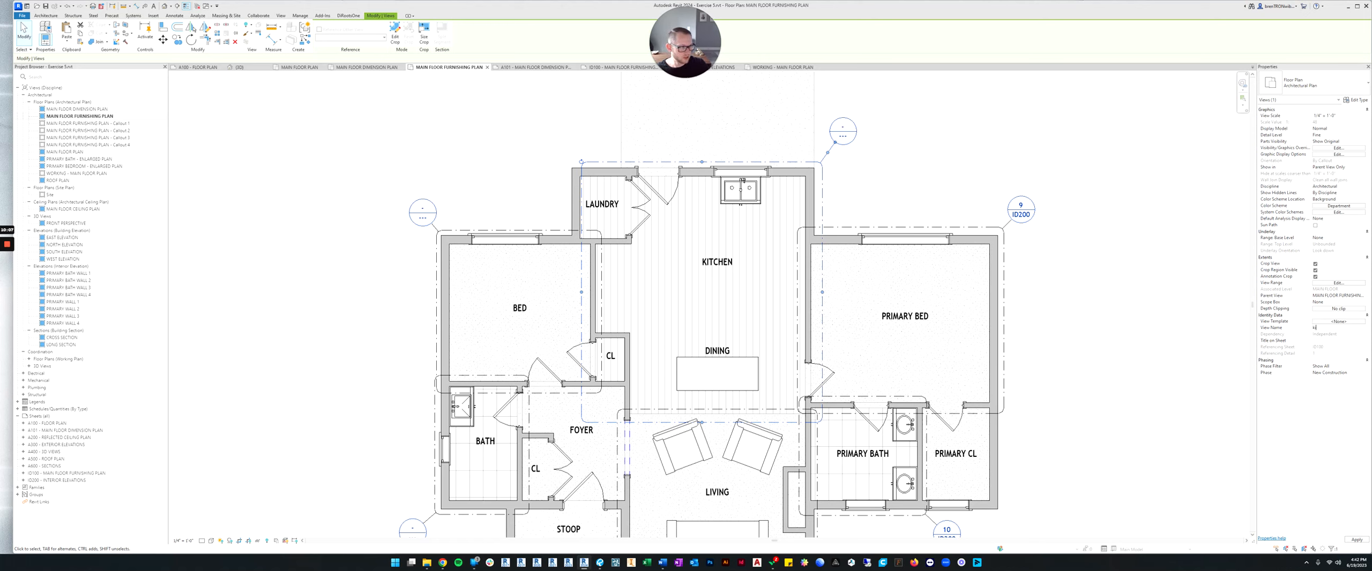
{"action": "key", "text": "Caps_Lock"}
{"action": "key", "text": "Return"}
{"action": "left_click", "coordinate": [488, 188]}
{"action": "scroll", "coordinate": [487, 217], "scroll_direction": "down", "scroll_amount": 2}
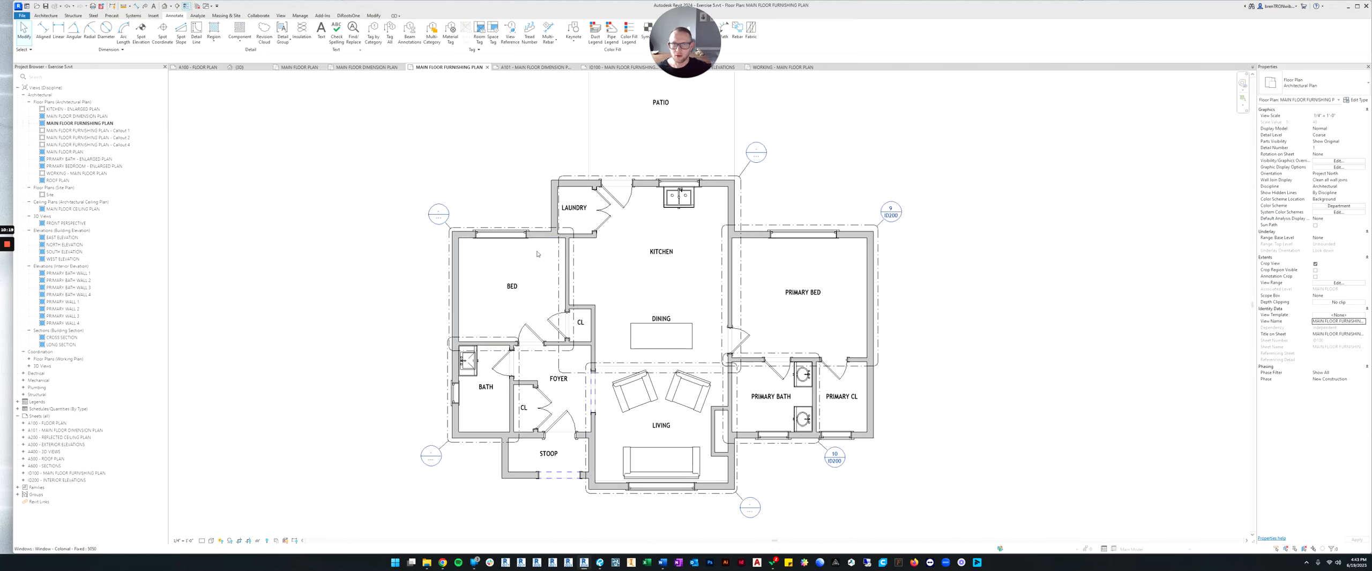
{"action": "scroll", "coordinate": [538, 254], "scroll_direction": "up", "scroll_amount": 1}
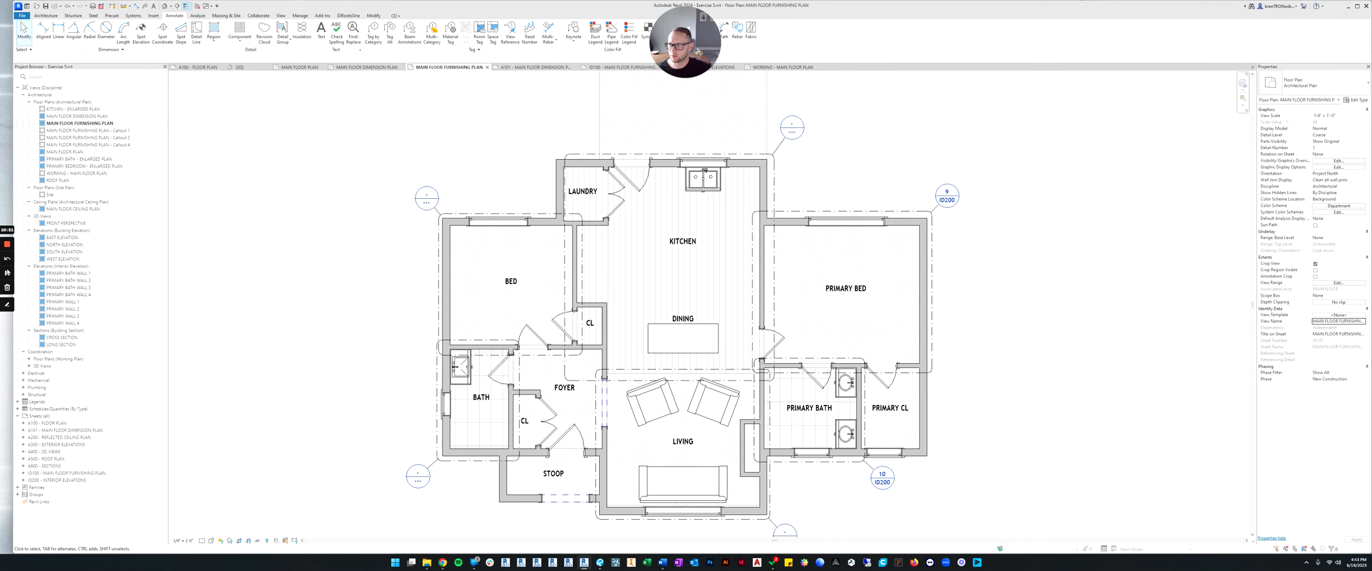
{"action": "left_click", "coordinate": [7, 274]}
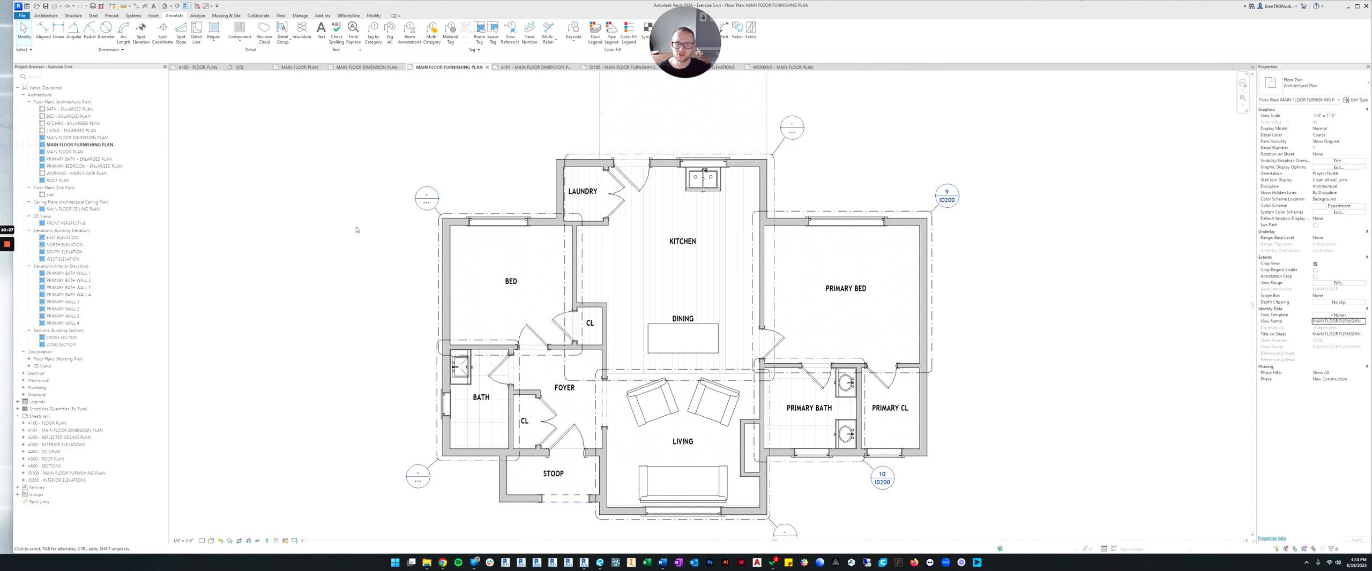
{"action": "scroll", "coordinate": [340, 229], "scroll_direction": "down", "scroll_amount": 3}
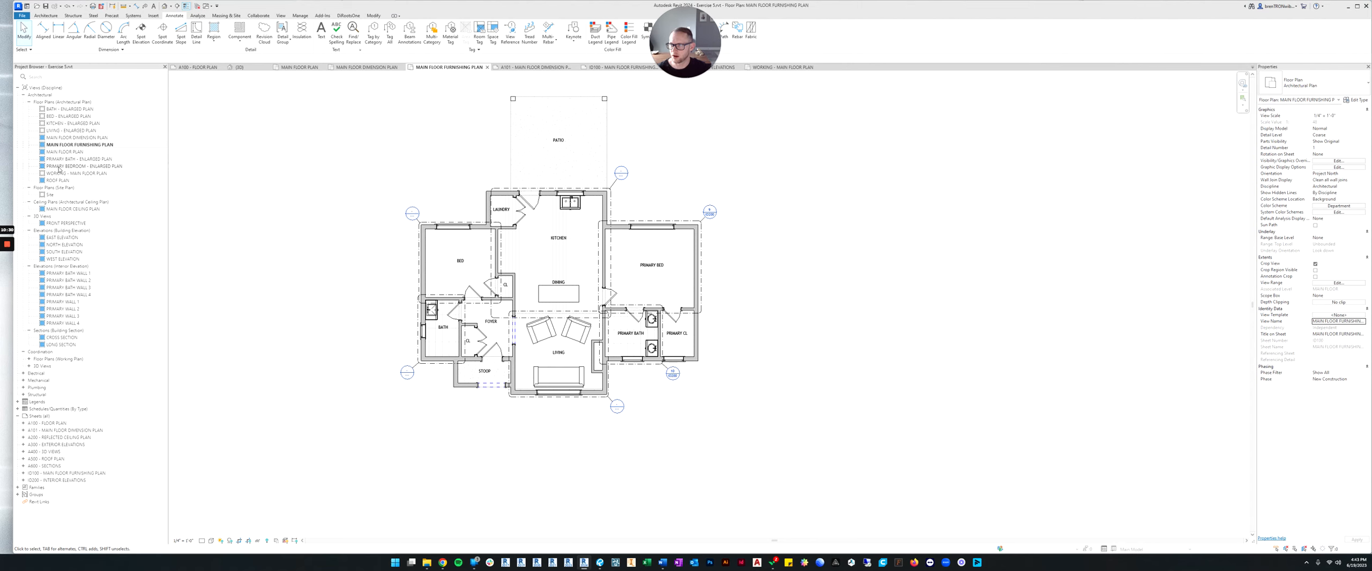
{"action": "scroll", "coordinate": [307, 216], "scroll_direction": "up", "scroll_amount": 3}
{"action": "middle_click_drag", "start_coordinate": [771, 320], "coordinate": [789, 287]}
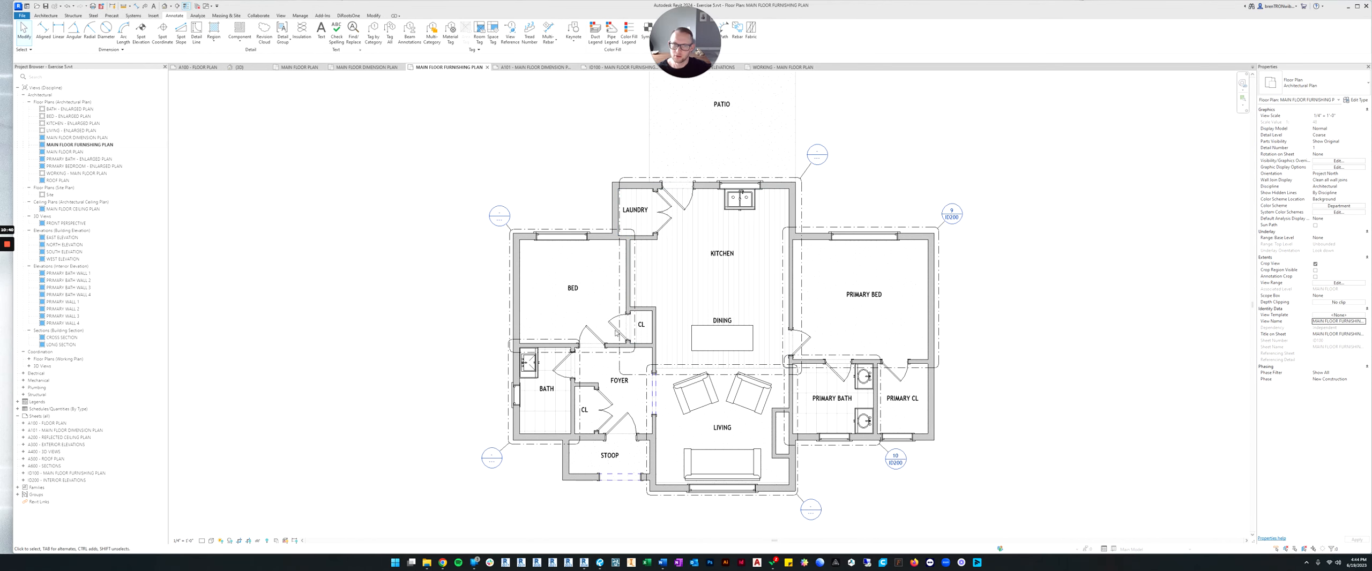
{"action": "scroll", "coordinate": [630, 334], "scroll_direction": "down", "scroll_amount": 2}
{"action": "middle_click_drag", "start_coordinate": [630, 333], "coordinate": [606, 305]}
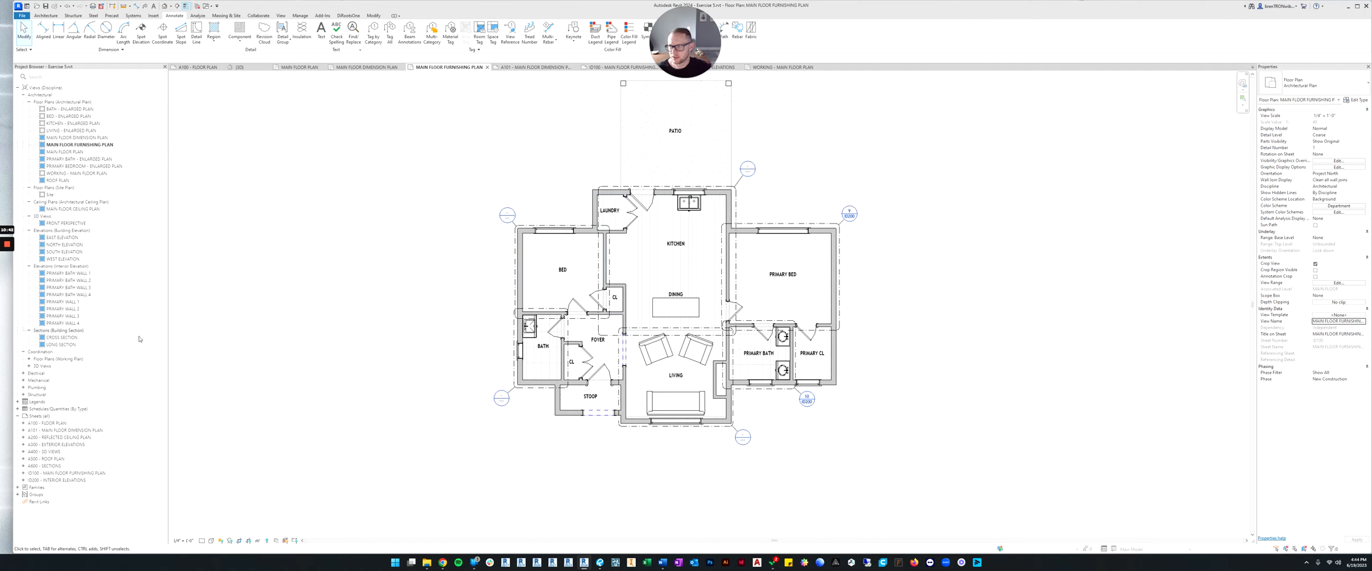
Step: Open the ID200 - INTERIOR ELEVATIONS sheet and save the project
{"action": "double_click", "coordinate": [54, 481]}
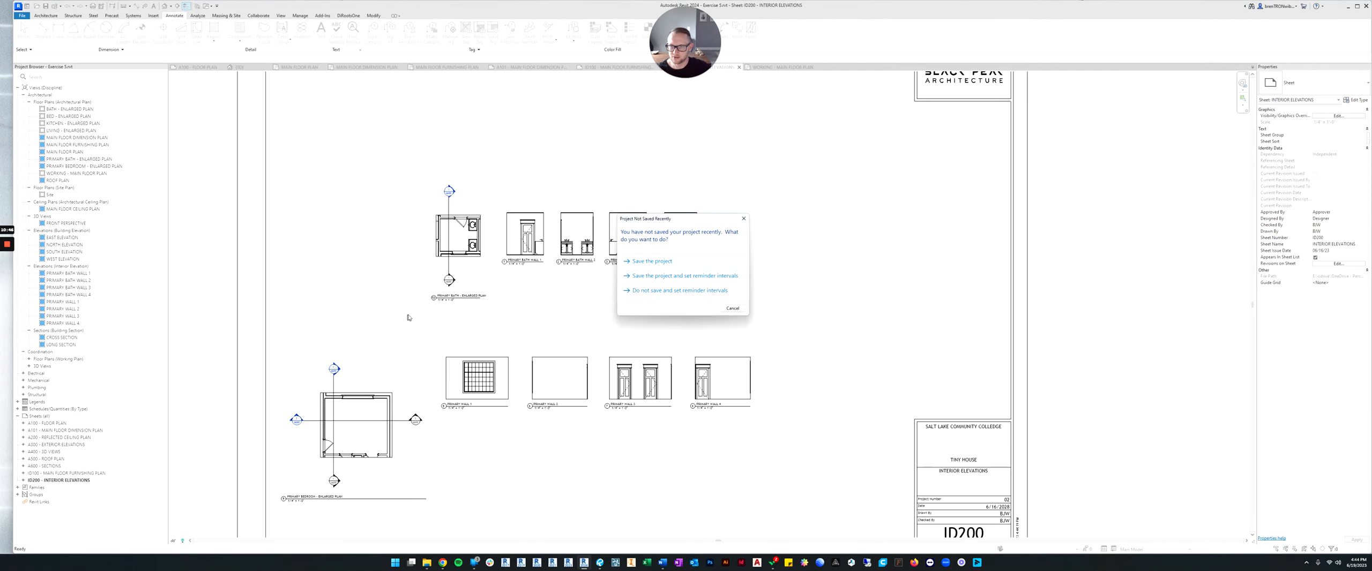
{"action": "left_click", "coordinate": [667, 263]}
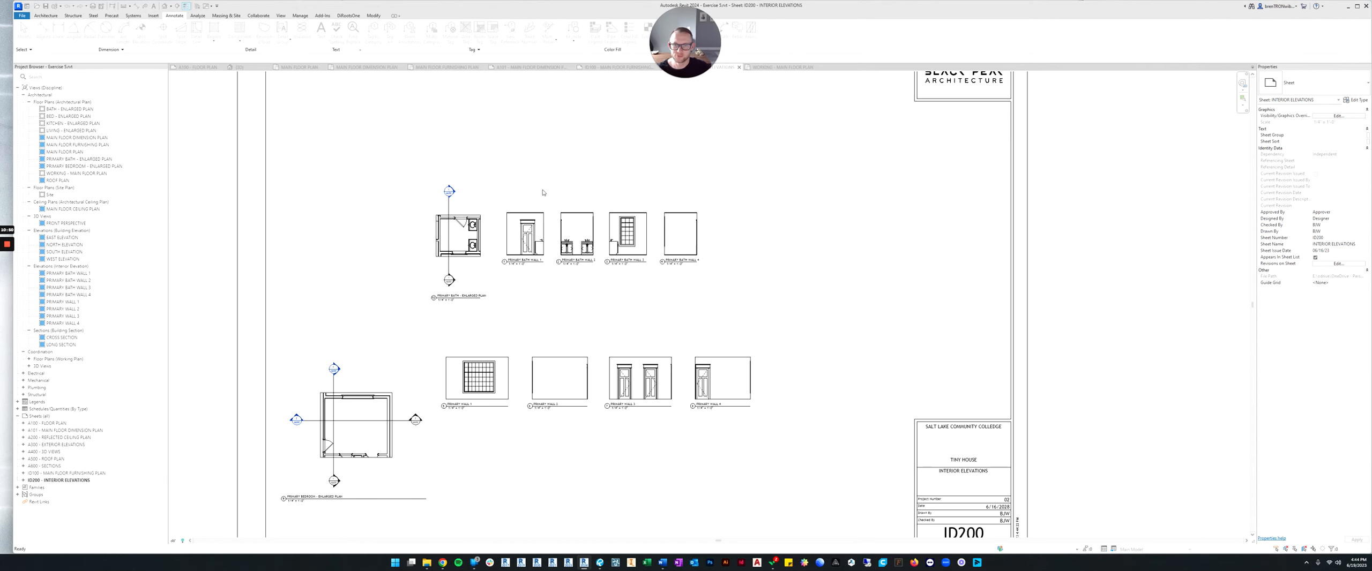
{"action": "middle_click_drag", "start_coordinate": [439, 204], "coordinate": [602, 259]}
{"action": "scroll", "coordinate": [601, 226], "scroll_direction": "down", "scroll_amount": 2}
Step: Arrange the primary bath plan with its wall elevations along the sheet's top row and the primary bedroom plan with its elevations in the row below
{"action": "left_click_drag", "start_coordinate": [611, 282], "coordinate": [511, 189]}
{"action": "left_click_drag", "start_coordinate": [552, 397], "coordinate": [536, 277]}
{"action": "left_click_drag", "start_coordinate": [638, 307], "coordinate": [845, 252]}
{"action": "left_click_drag", "start_coordinate": [660, 282], "coordinate": [568, 174]}
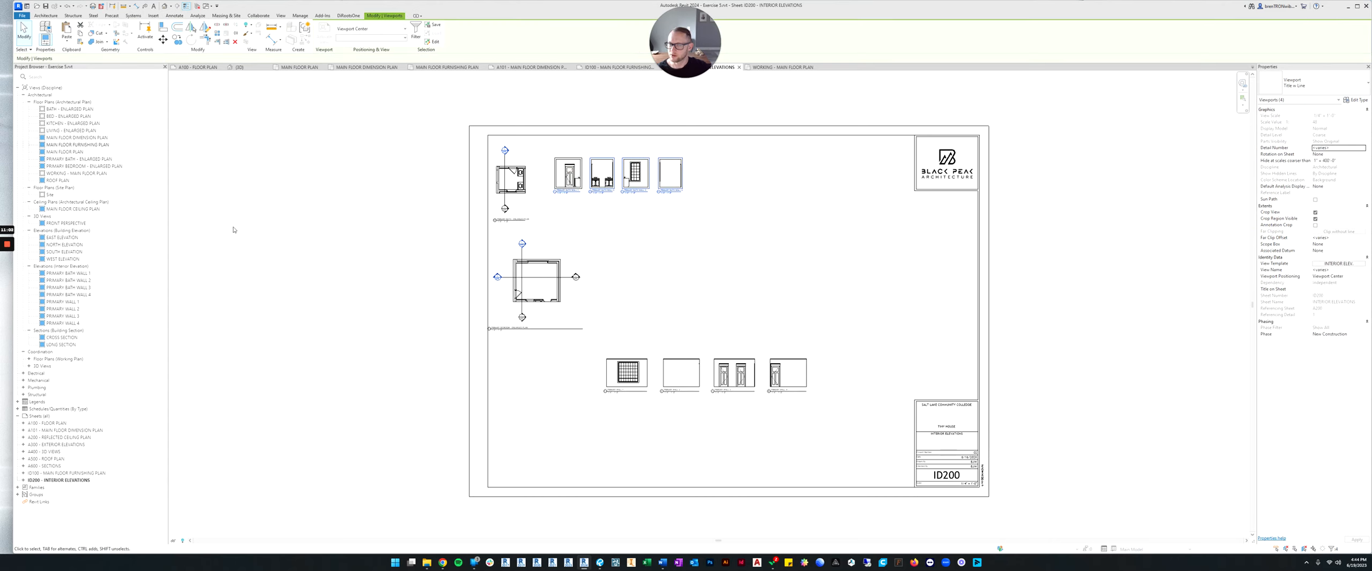
{"action": "left_click_drag", "start_coordinate": [823, 320], "coordinate": [615, 289]}
{"action": "key", "text": "Escape"}
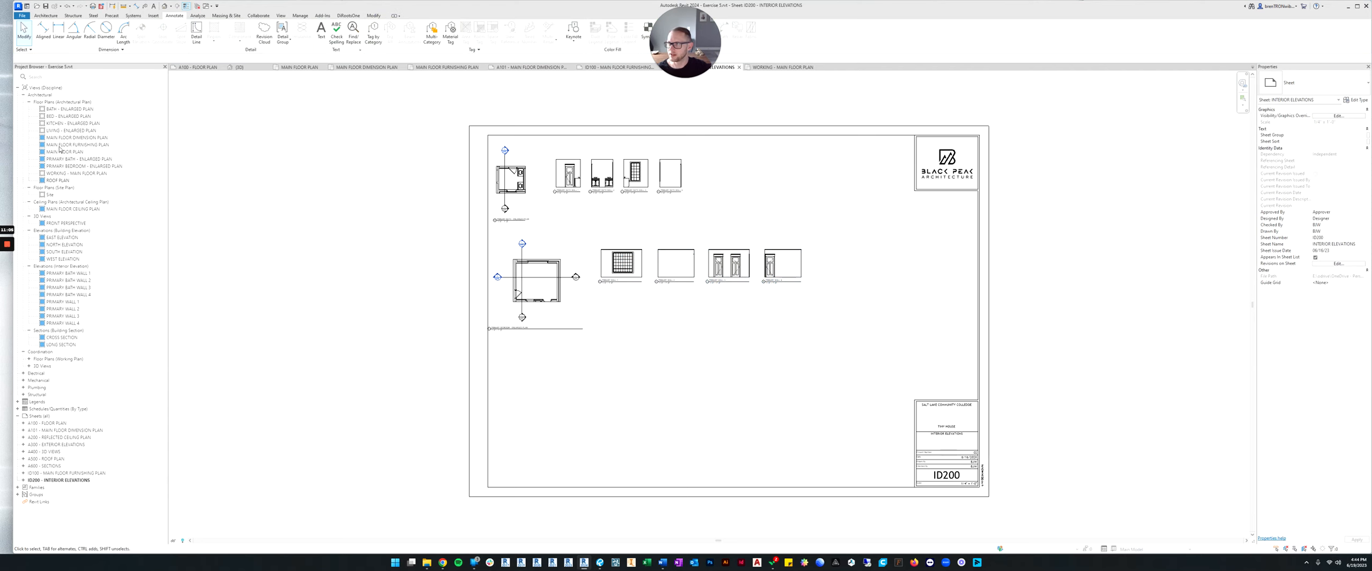
Step: Place the BATH - ENLARGED PLAN view on the sheet below the primary bedroom plan, and the BED - ENLARGED PLAN view beneath it
{"action": "left_click", "coordinate": [61, 109]}
{"action": "left_click_drag", "start_coordinate": [176, 144], "coordinate": [573, 357]}
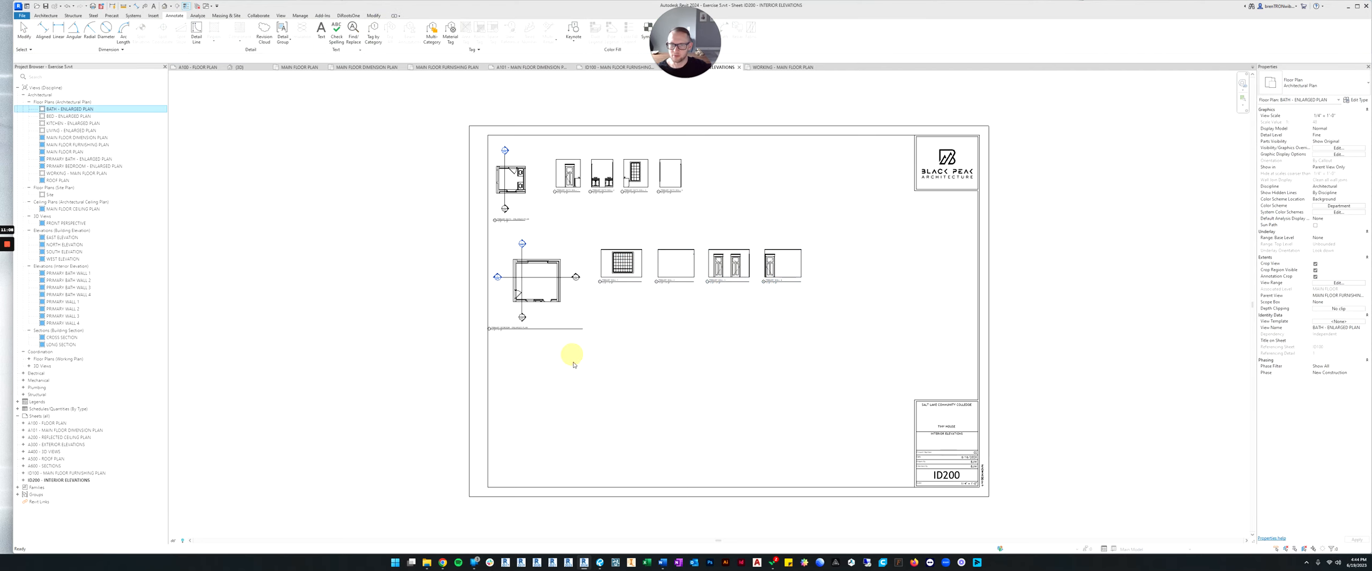
{"action": "left_click", "coordinate": [521, 368]}
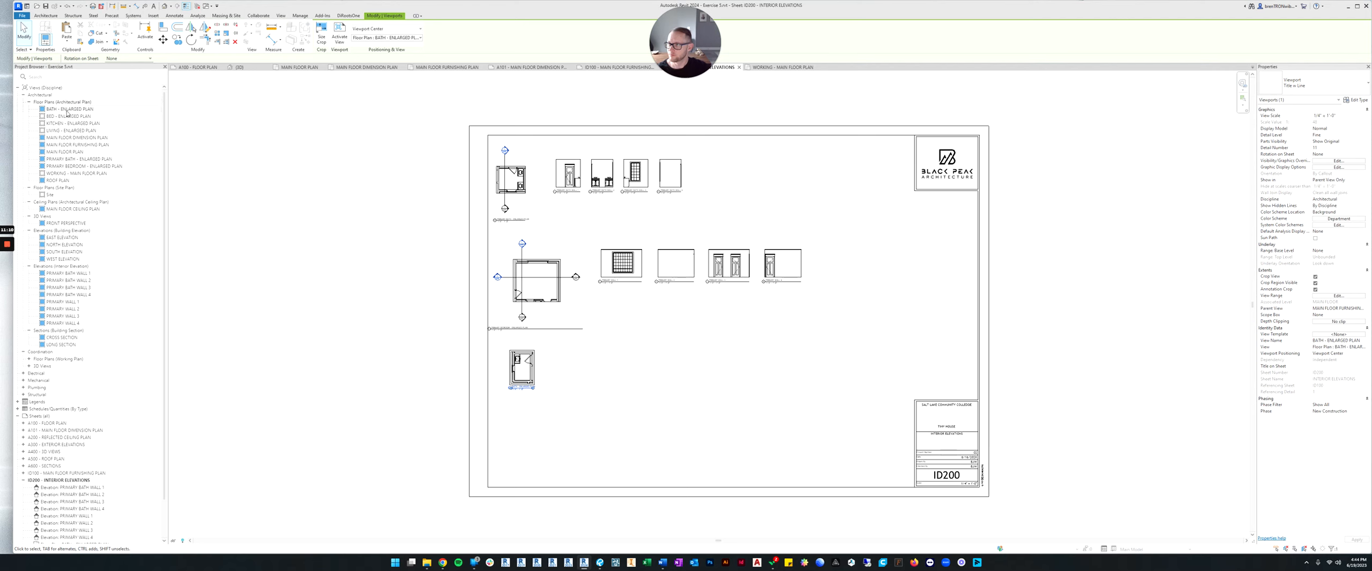
{"action": "left_click_drag", "start_coordinate": [68, 116], "coordinate": [608, 391]}
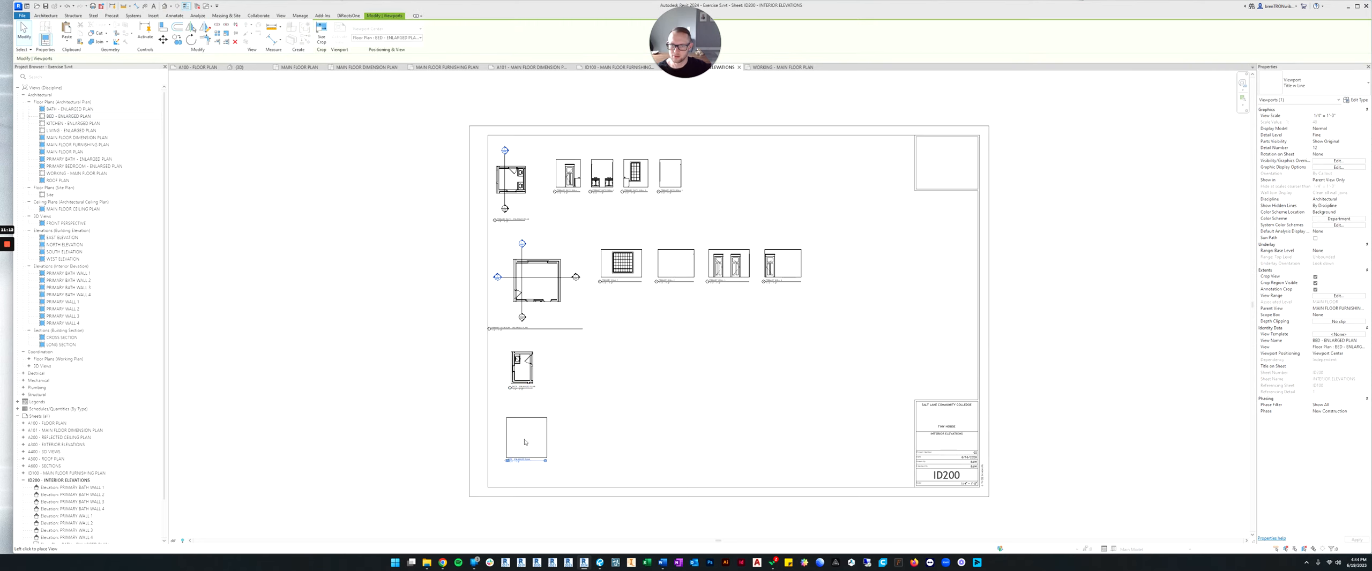
{"action": "left_click", "coordinate": [526, 428]}
Step: Place the KITCHEN - ENLARGED PLAN and LIVING - ENLARGED PLAN views in a row to the right of the bed plan on the sheet
{"action": "left_click", "coordinate": [73, 124]}
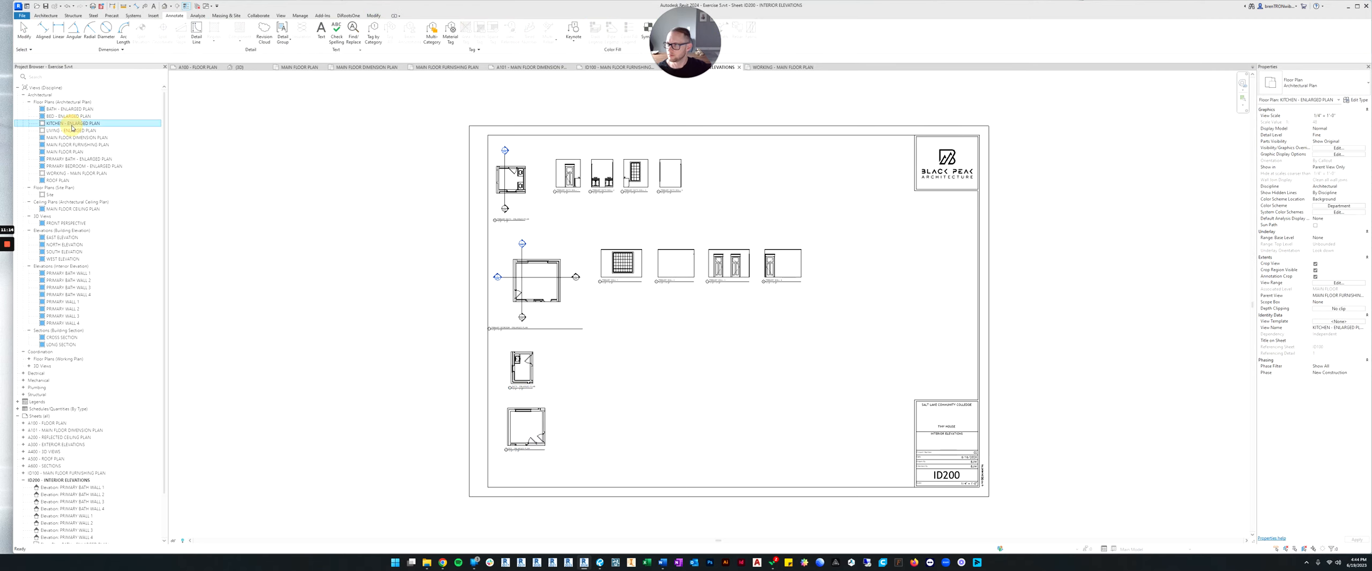
{"action": "left_click_drag", "start_coordinate": [246, 160], "coordinate": [609, 419]}
{"action": "left_click", "coordinate": [624, 426]}
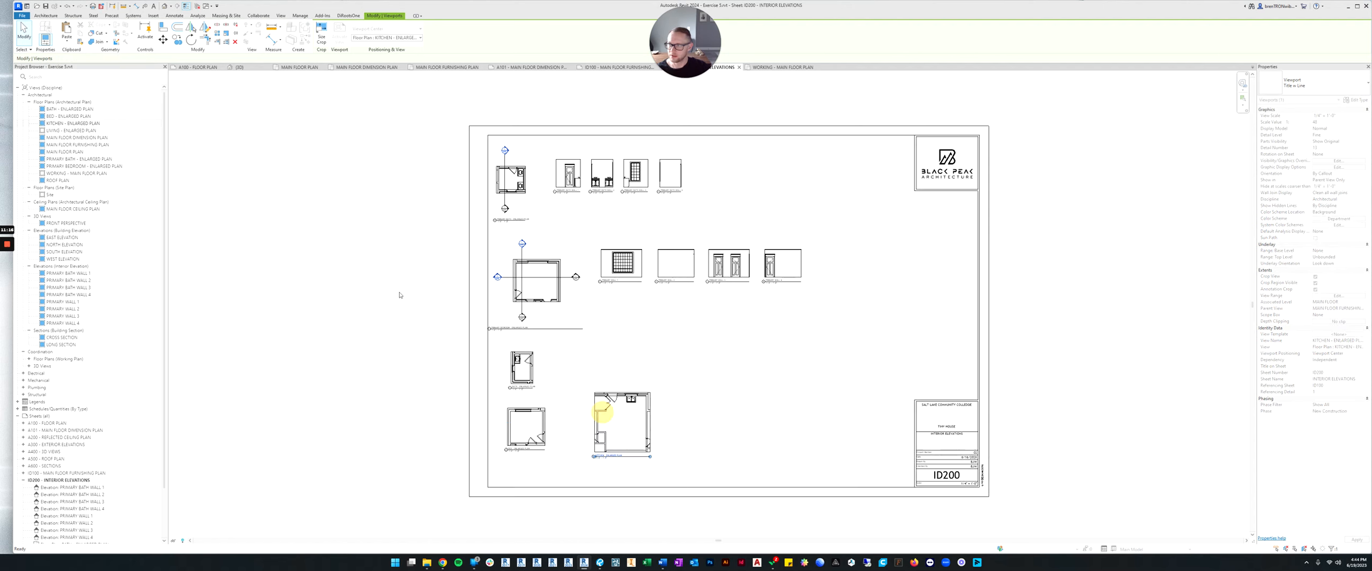
{"action": "left_click_drag", "start_coordinate": [60, 131], "coordinate": [716, 422]}
{"action": "left_click", "coordinate": [714, 420]}
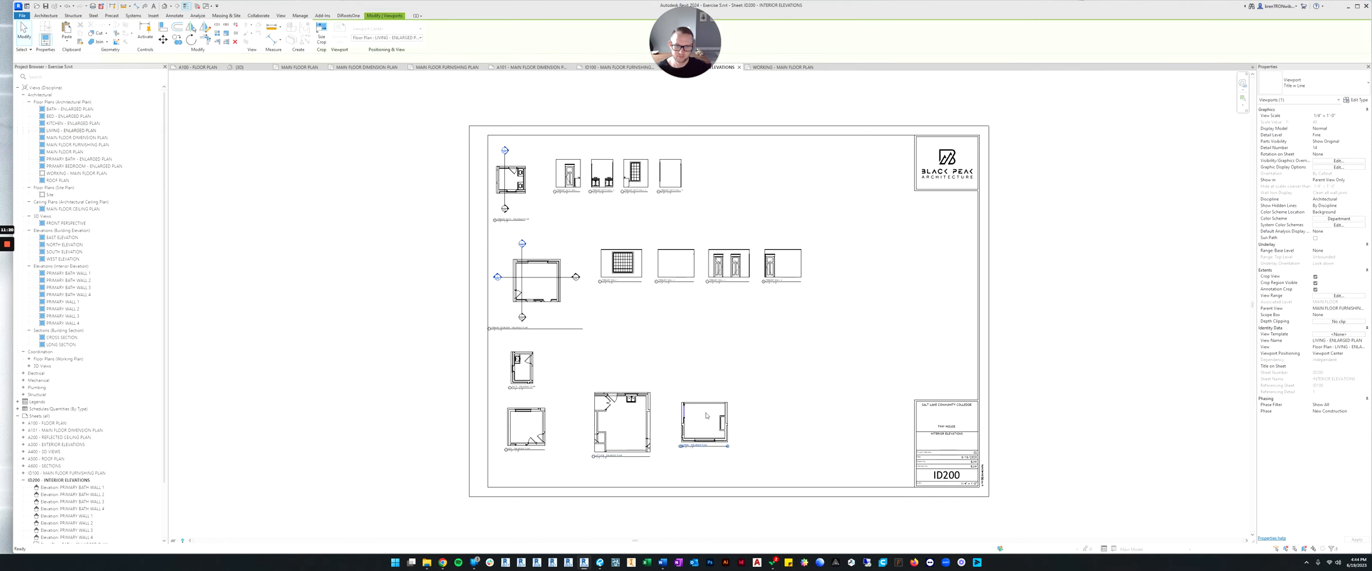
Step: Examine the layout of the enlarged plans and wall elevations on the ID200 sheet, including the primary bedroom plan's elevation markers and view title
{"action": "scroll", "coordinate": [708, 416], "scroll_direction": "up", "scroll_amount": 3}
{"action": "key", "text": "Escape"}
{"action": "scroll", "coordinate": [597, 346], "scroll_direction": "down", "scroll_amount": 4}
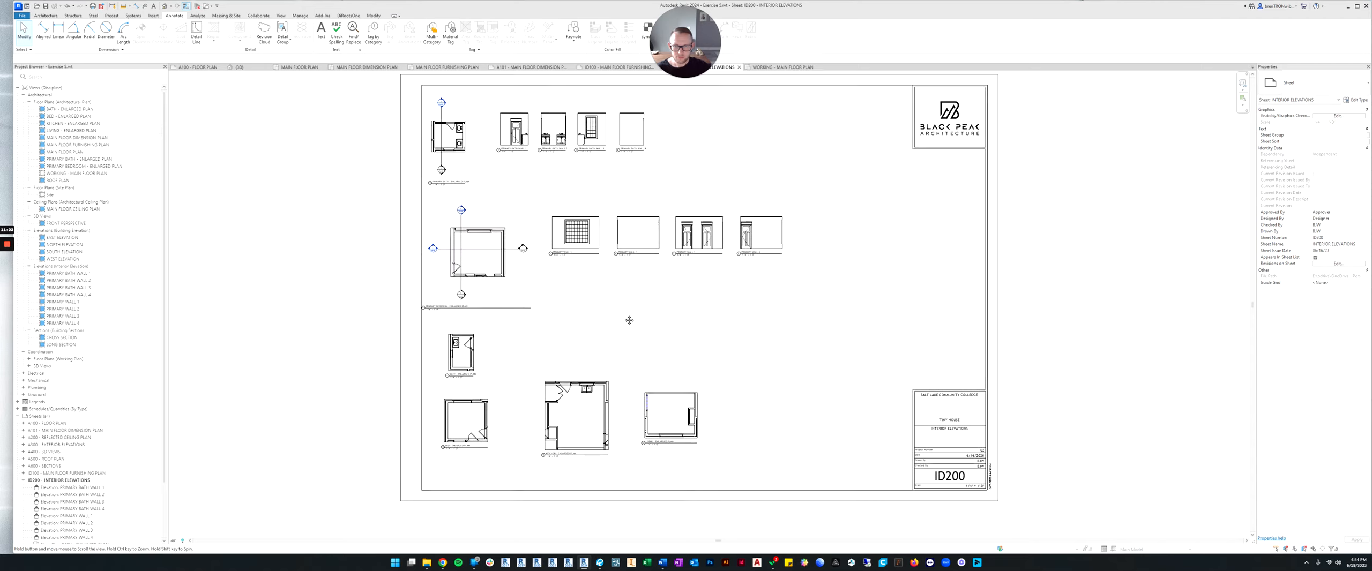
{"action": "scroll", "coordinate": [640, 343], "scroll_direction": "down", "scroll_amount": 1}
{"action": "scroll", "coordinate": [640, 334], "scroll_direction": "up", "scroll_amount": 3}
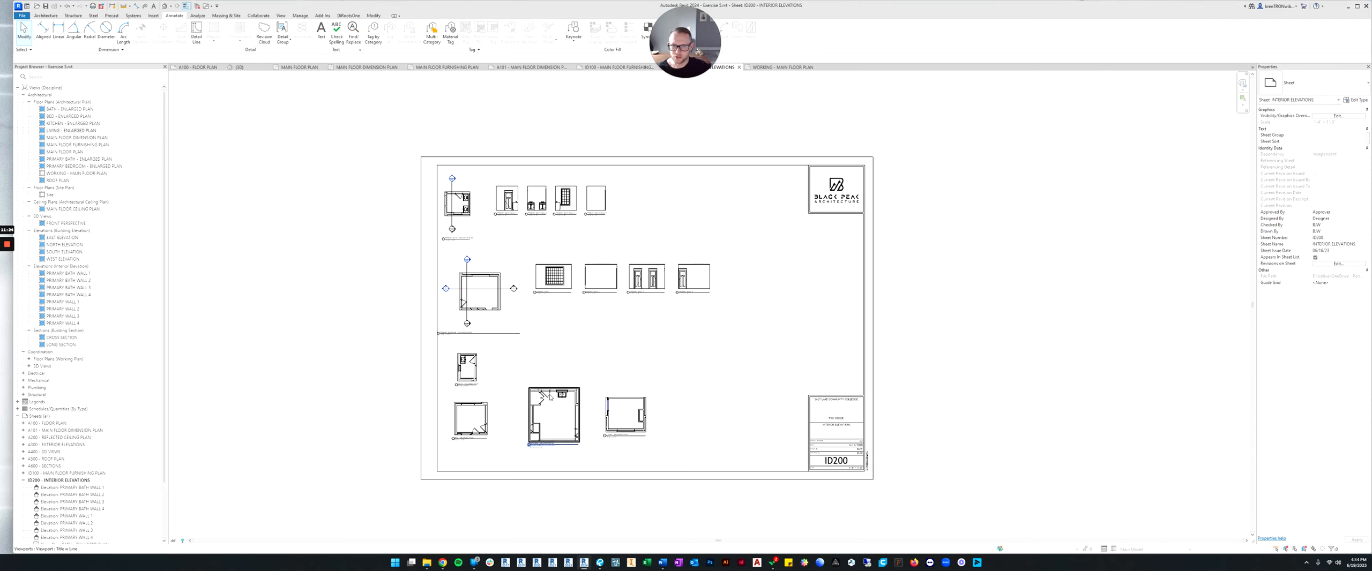
{"action": "middle_click_drag", "start_coordinate": [465, 343], "coordinate": [487, 358]}
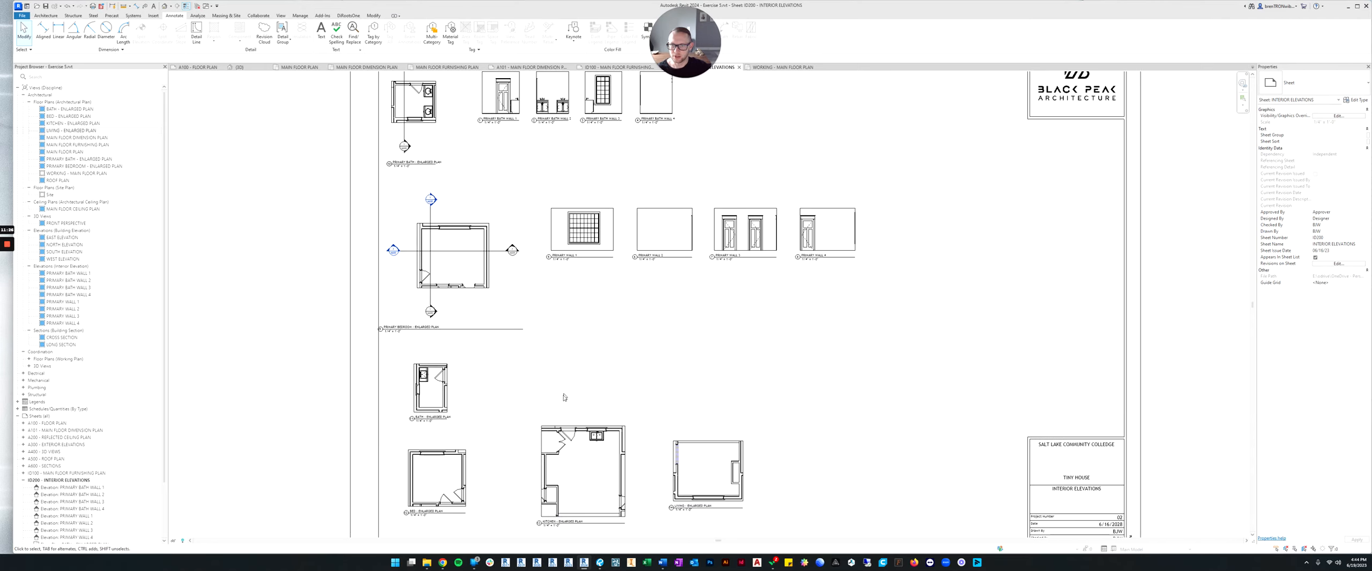
{"action": "left_click", "coordinate": [457, 252]}
{"action": "scroll", "coordinate": [459, 249], "scroll_direction": "up", "scroll_amount": 3}
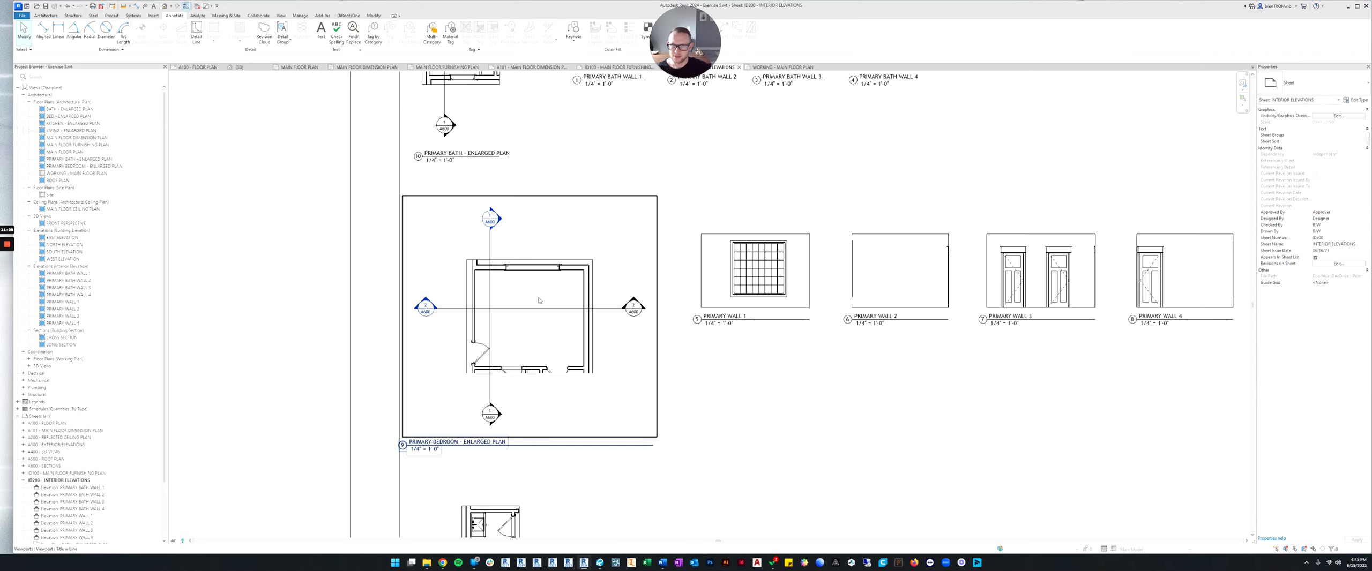
{"action": "scroll", "coordinate": [539, 300], "scroll_direction": "down", "scroll_amount": 4}
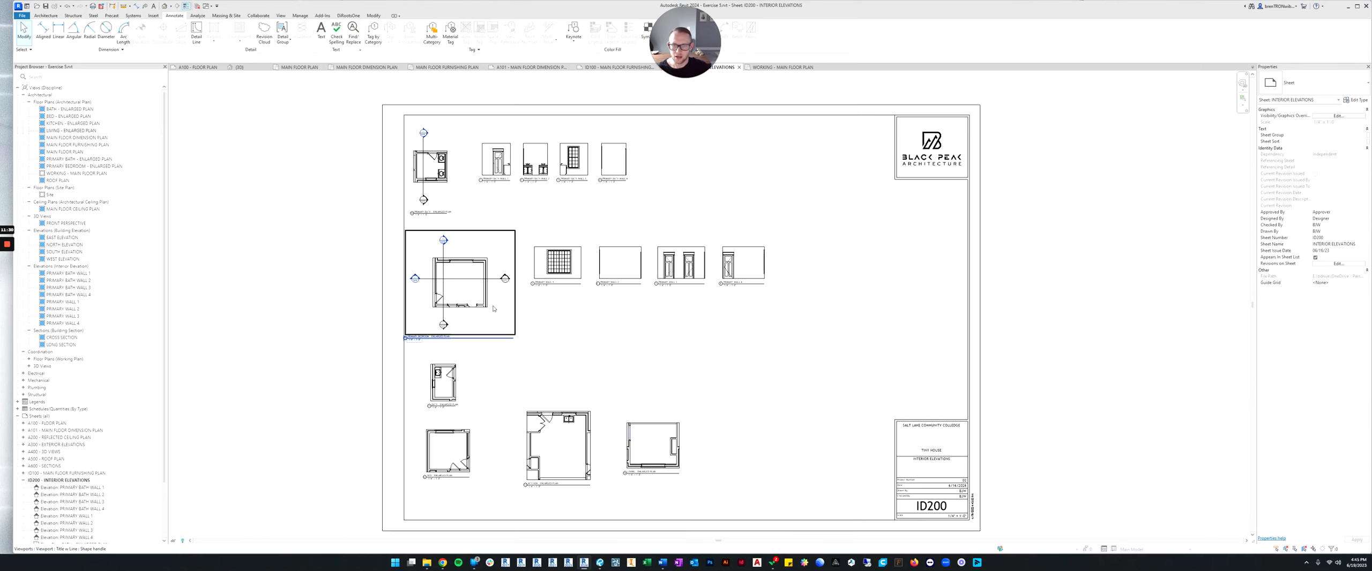
{"action": "scroll", "coordinate": [493, 308], "scroll_direction": "up", "scroll_amount": 3}
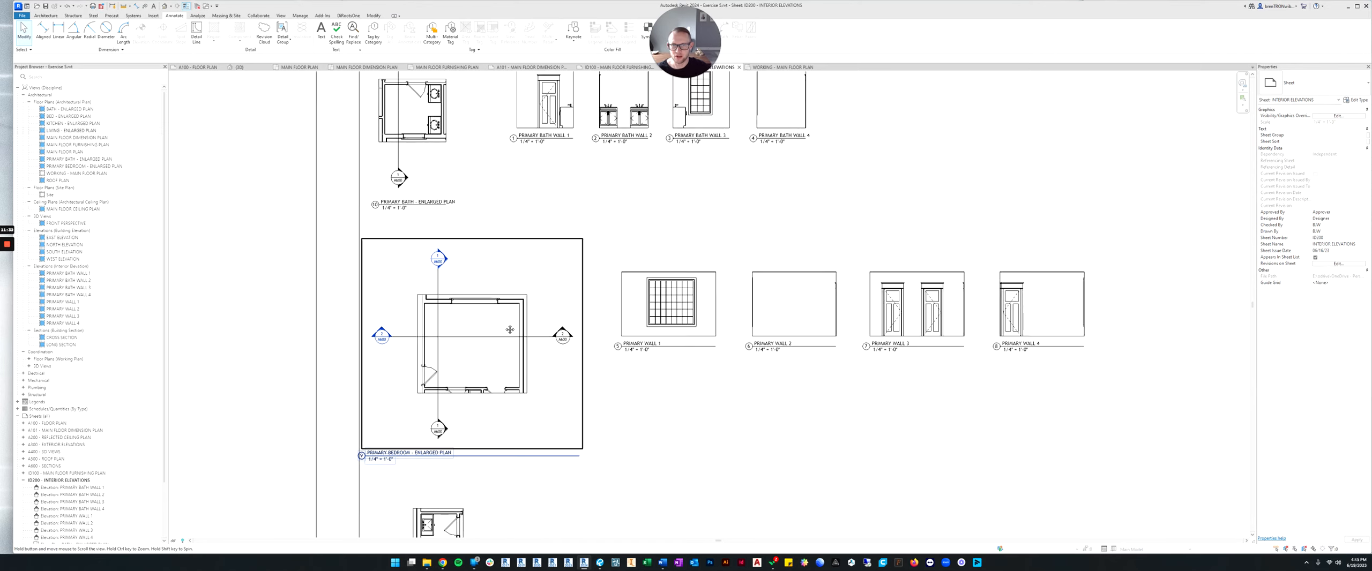
{"action": "middle_click_drag", "start_coordinate": [512, 337], "coordinate": [487, 322]}
{"action": "scroll", "coordinate": [487, 323], "scroll_direction": "up", "scroll_amount": 4}
{"action": "scroll", "coordinate": [436, 323], "scroll_direction": "down", "scroll_amount": 5}
{"action": "scroll", "coordinate": [413, 305], "scroll_direction": "down", "scroll_amount": 3}
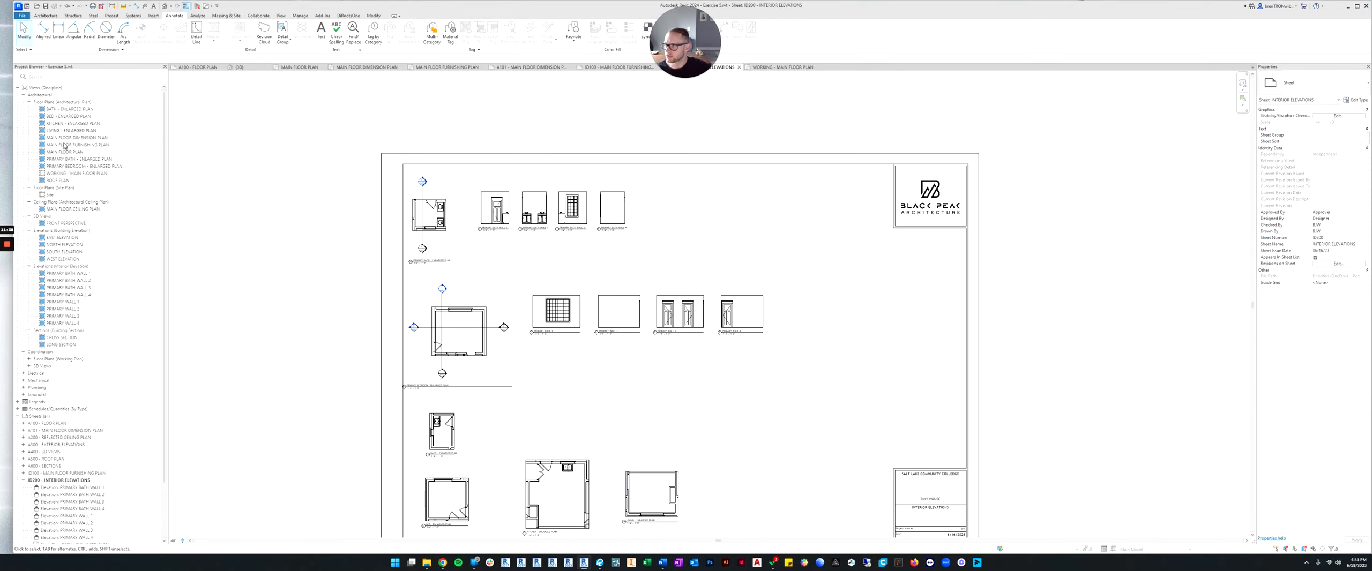
Step: Open the MAIN FLOOR FURNISHING PLAN view to check its callout references, and collapse the ID200 sheet's list of placed views
{"action": "double_click", "coordinate": [64, 146]}
{"action": "mouse_move", "coordinate": [709, 229]}
{"action": "middle_mouse_down"}
{"action": "mouse_move", "coordinate": [697, 291]}
{"action": "mouse_move", "coordinate": [706, 235]}
{"action": "middle_mouse_up"}
{"action": "scroll", "coordinate": [710, 261], "scroll_direction": "up", "scroll_amount": 2}
{"action": "scroll", "coordinate": [710, 261], "scroll_direction": "down", "scroll_amount": 2}
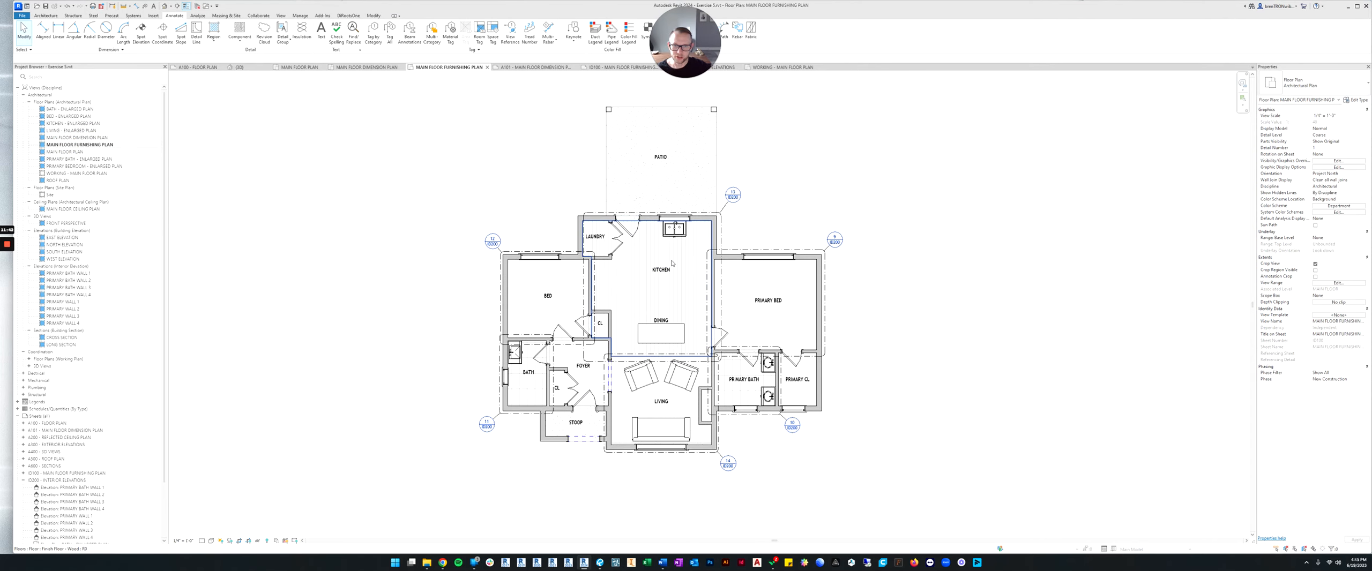
{"action": "scroll", "coordinate": [67, 427], "scroll_direction": "down", "scroll_amount": 3}
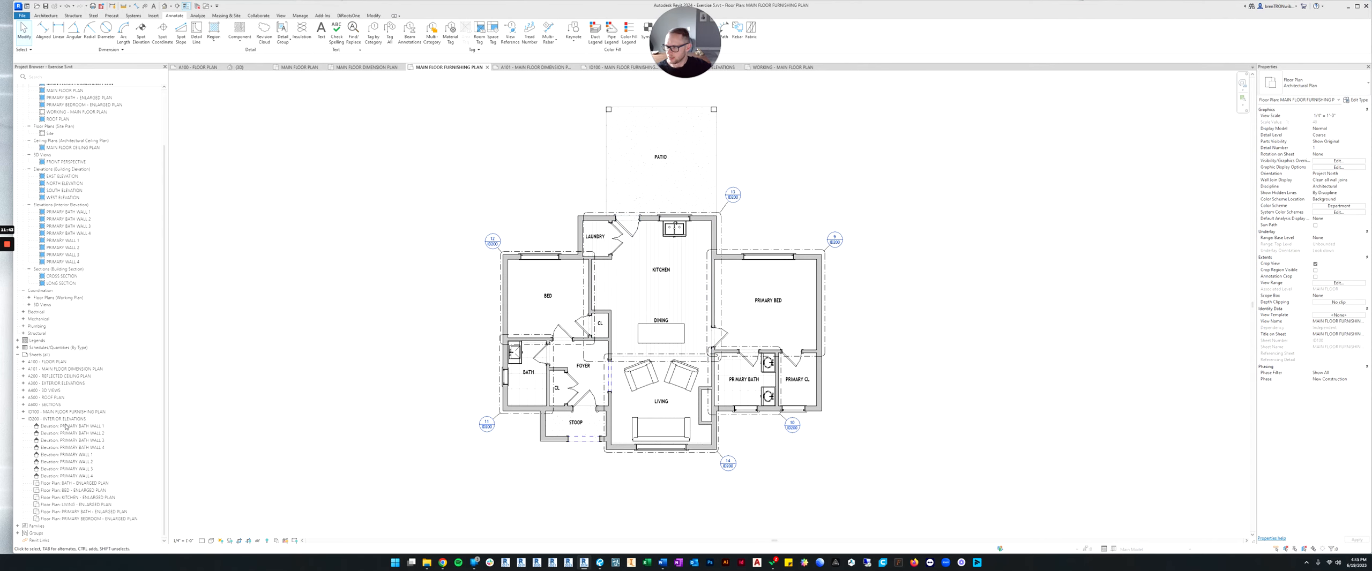
{"action": "left_click", "coordinate": [22, 420]}
{"action": "scroll", "coordinate": [584, 264], "scroll_direction": "down", "scroll_amount": 2}
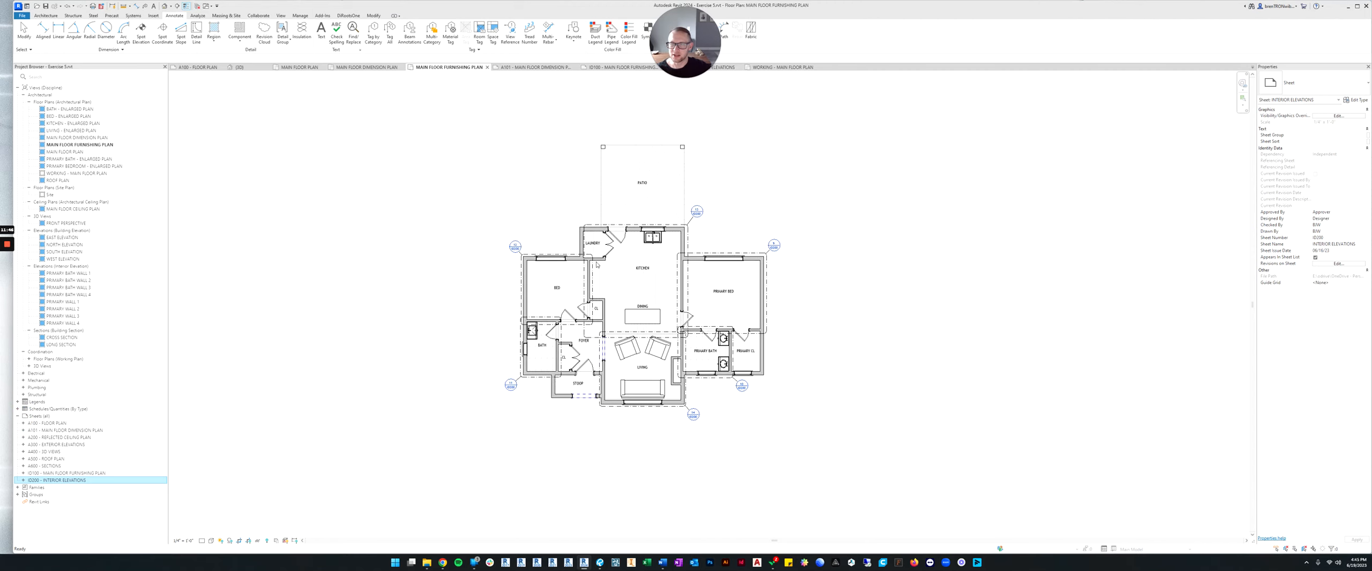
{"action": "left_click", "coordinate": [578, 268]}
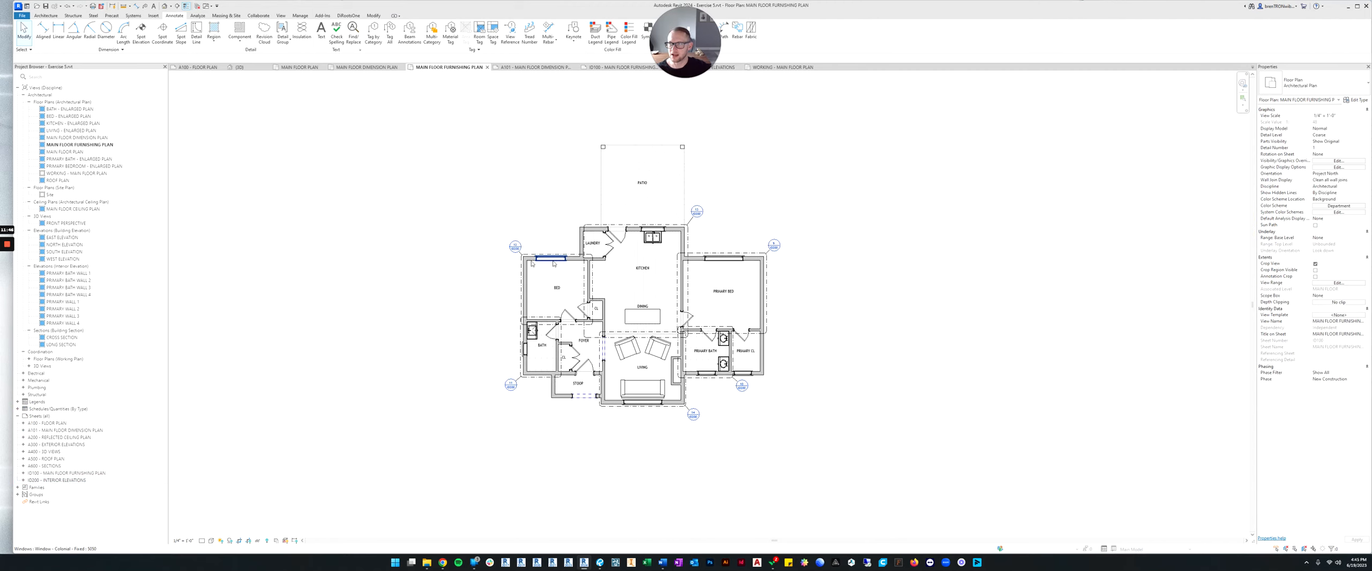
Step: Open the A100 - FLOOR PLAN sheet and review the floor plan's tags, elevation and section markers, and view title
{"action": "double_click", "coordinate": [58, 423]}
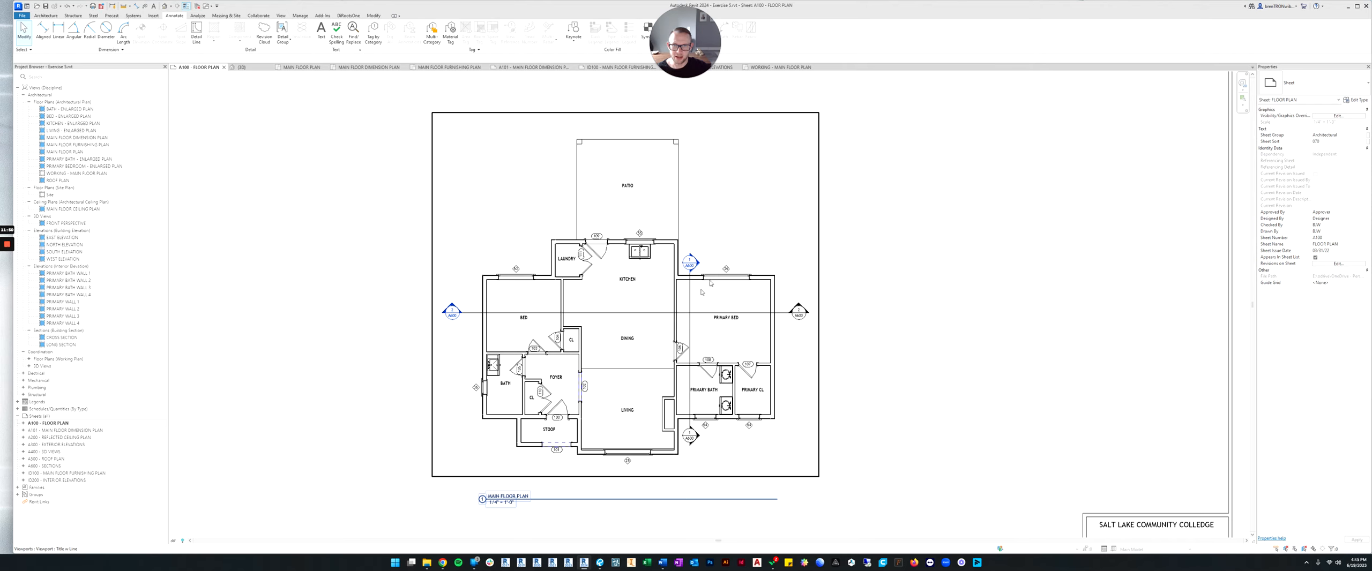
{"action": "scroll", "coordinate": [701, 292], "scroll_direction": "down", "scroll_amount": 4}
{"action": "scroll", "coordinate": [653, 299], "scroll_direction": "up", "scroll_amount": 2}
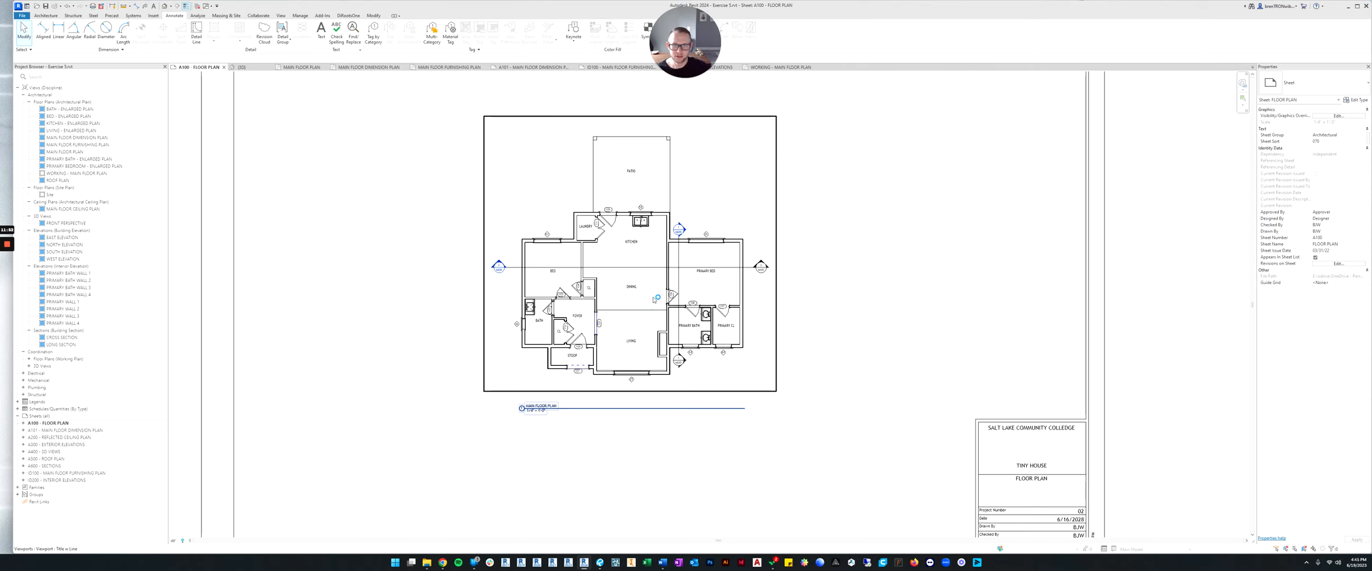
{"action": "scroll", "coordinate": [654, 299], "scroll_direction": "down", "scroll_amount": 3}
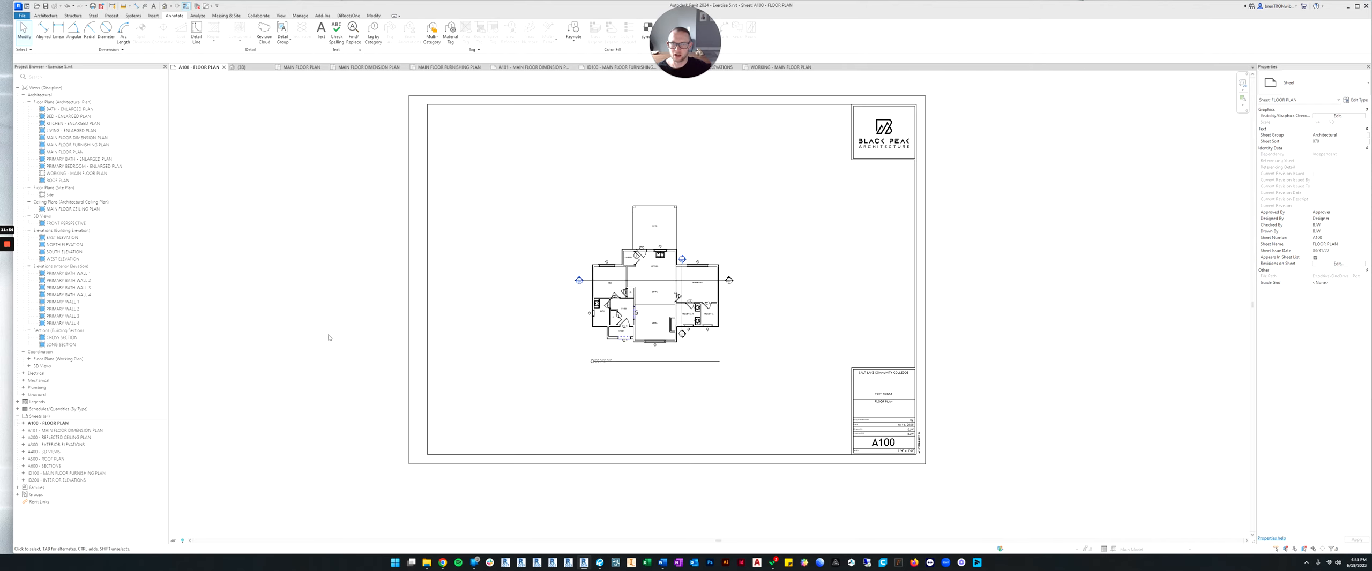
{"action": "scroll", "coordinate": [645, 370], "scroll_direction": "up", "scroll_amount": 2}
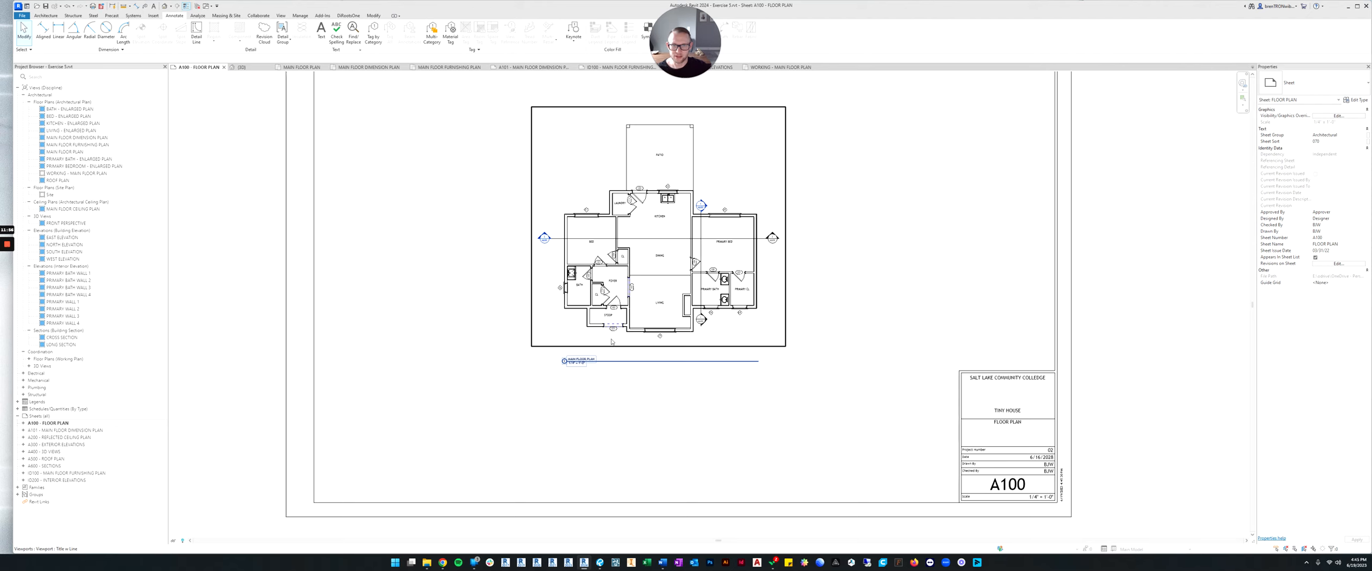
{"action": "scroll", "coordinate": [645, 374], "scroll_direction": "up", "scroll_amount": 2}
{"action": "scroll", "coordinate": [550, 347], "scroll_direction": "down", "scroll_amount": 2}
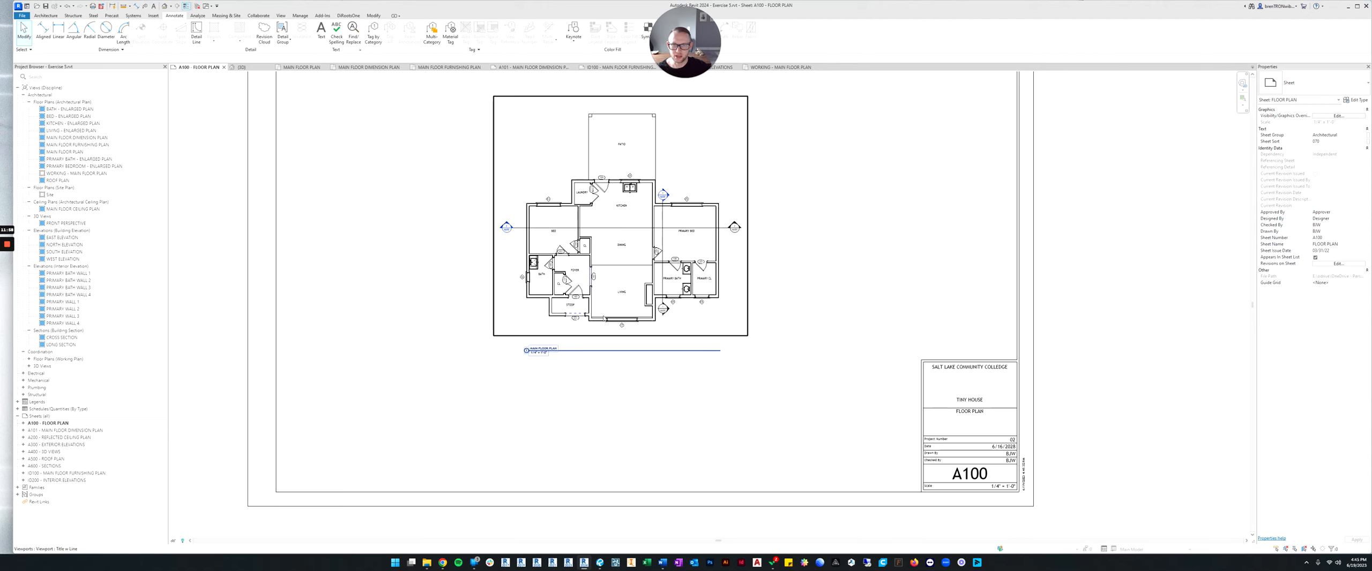
Step: Open the A101 - MAIN FLOOR DIMENSION PLAN sheet and review the plan's dimensions, room names, view title and placement on the sheet
{"action": "double_click", "coordinate": [63, 430]}
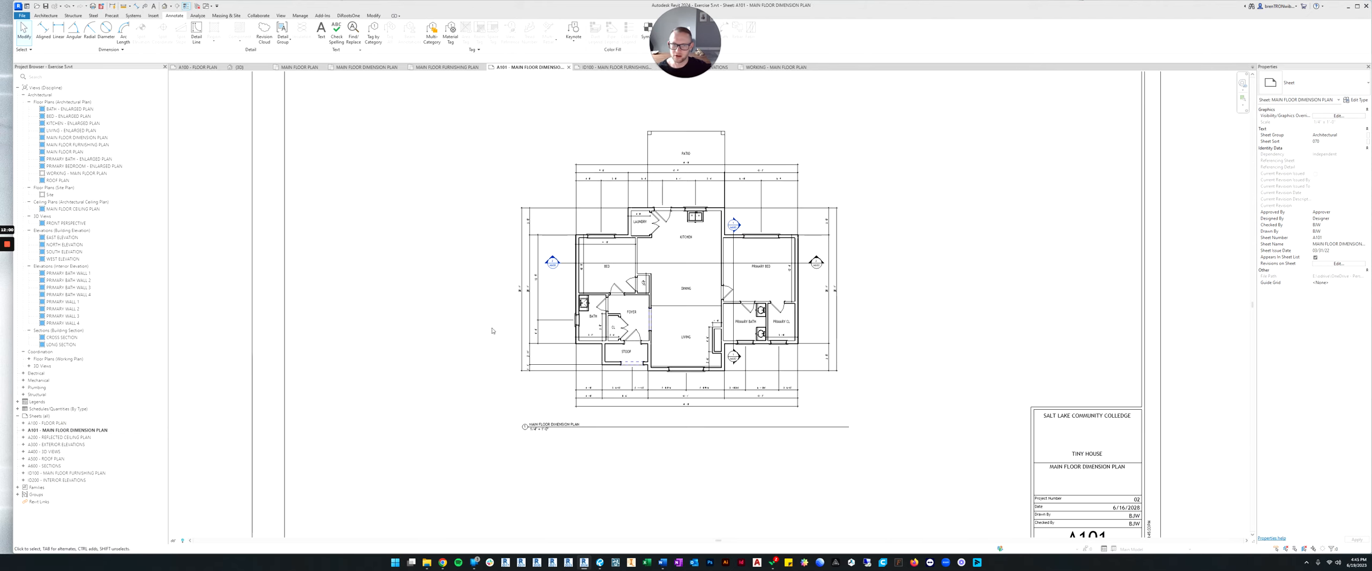
{"action": "scroll", "coordinate": [652, 320], "scroll_direction": "down", "scroll_amount": 1}
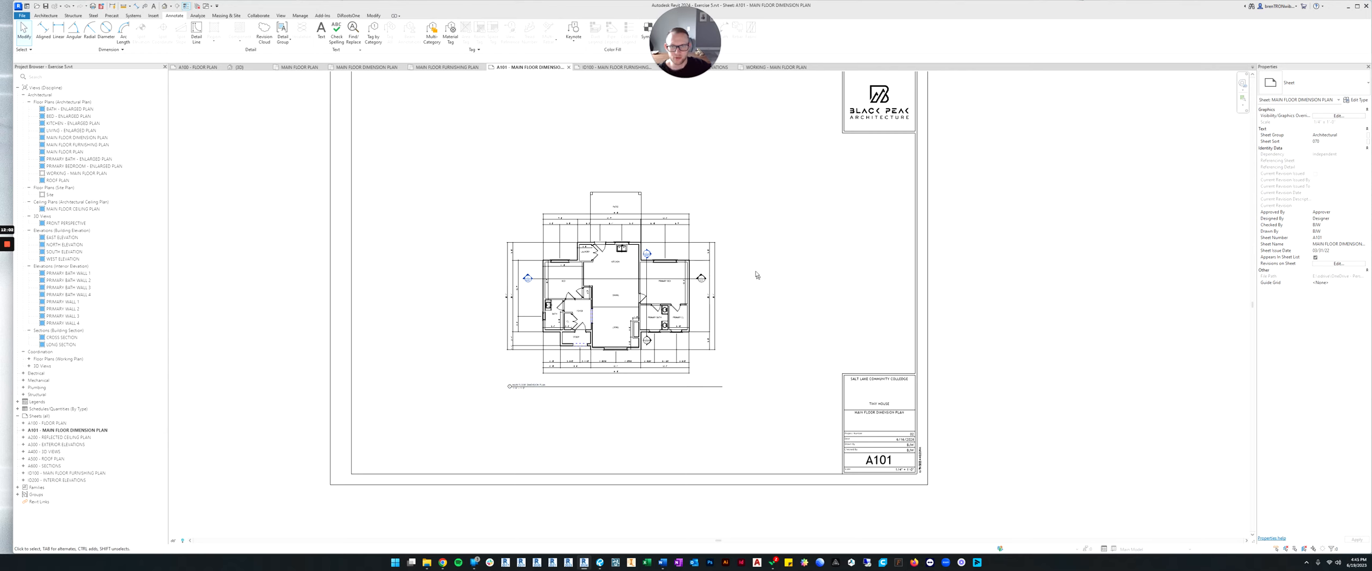
{"action": "scroll", "coordinate": [600, 309], "scroll_direction": "up", "scroll_amount": 3}
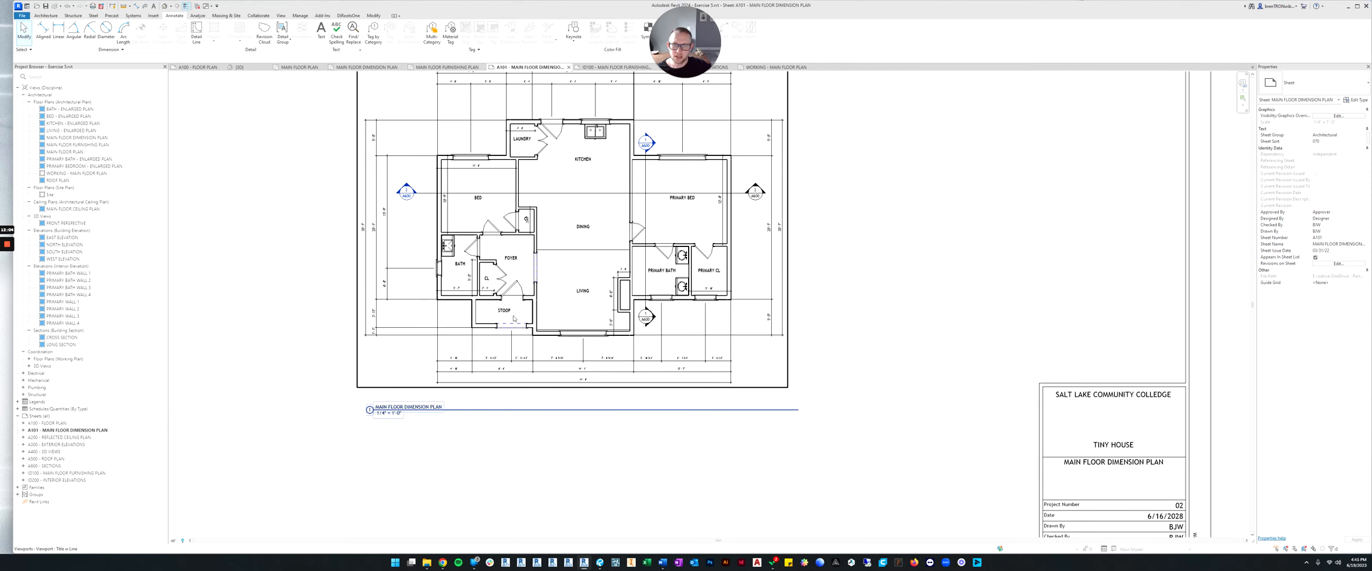
{"action": "middle_click_drag", "start_coordinate": [493, 284], "coordinate": [512, 285]}
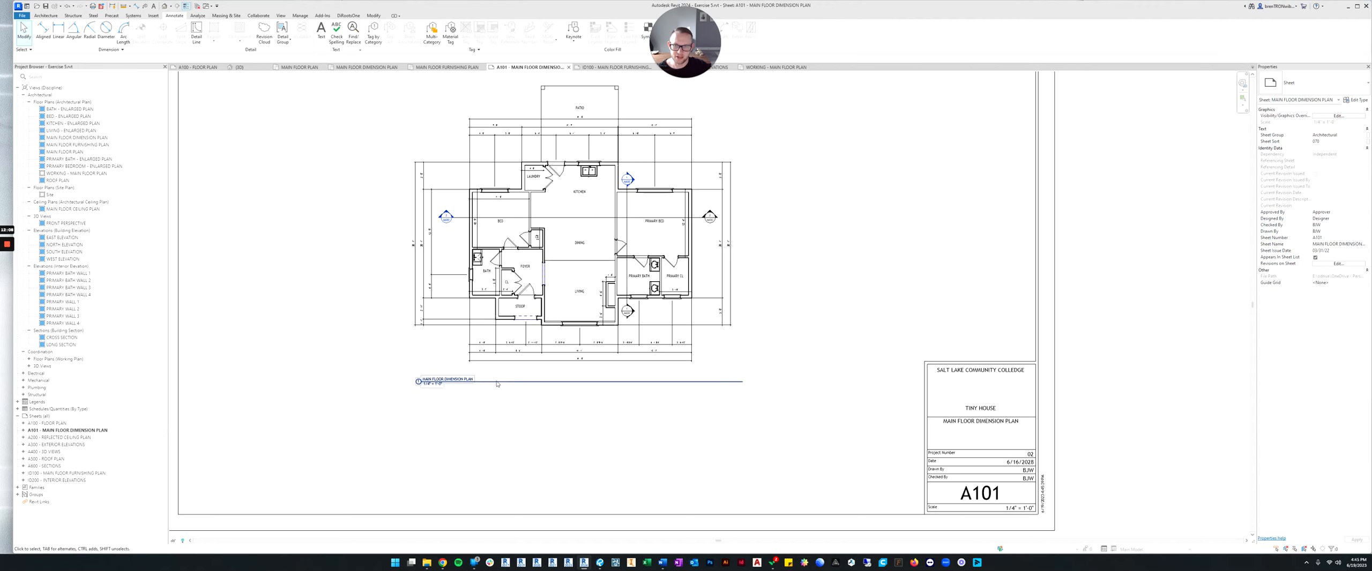
{"action": "scroll", "coordinate": [496, 390], "scroll_direction": "down", "scroll_amount": 2}
{"action": "scroll", "coordinate": [517, 383], "scroll_direction": "up", "scroll_amount": 3}
{"action": "middle_click_drag", "start_coordinate": [514, 352], "coordinate": [571, 357]}
{"action": "scroll", "coordinate": [560, 374], "scroll_direction": "down", "scroll_amount": 3}
{"action": "scroll", "coordinate": [638, 287], "scroll_direction": "down", "scroll_amount": 1}
{"action": "middle_click_drag", "start_coordinate": [638, 287], "coordinate": [646, 304]}
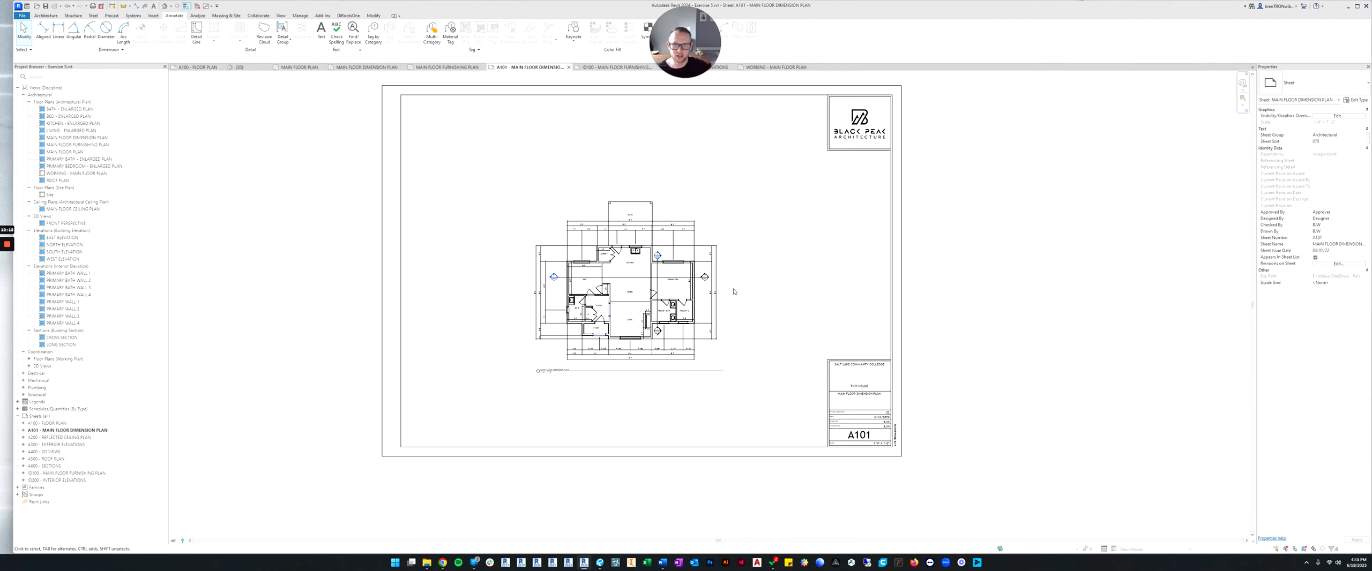
{"action": "scroll", "coordinate": [725, 300], "scroll_direction": "up", "scroll_amount": 1}
Step: Review the A200 - REFLECTED CEILING PLAN and ID100 - MAIN FLOOR FURNISHING PLAN sheets, examining the furnishing plan's room tags, furniture and callouts
{"action": "double_click", "coordinate": [85, 438]}
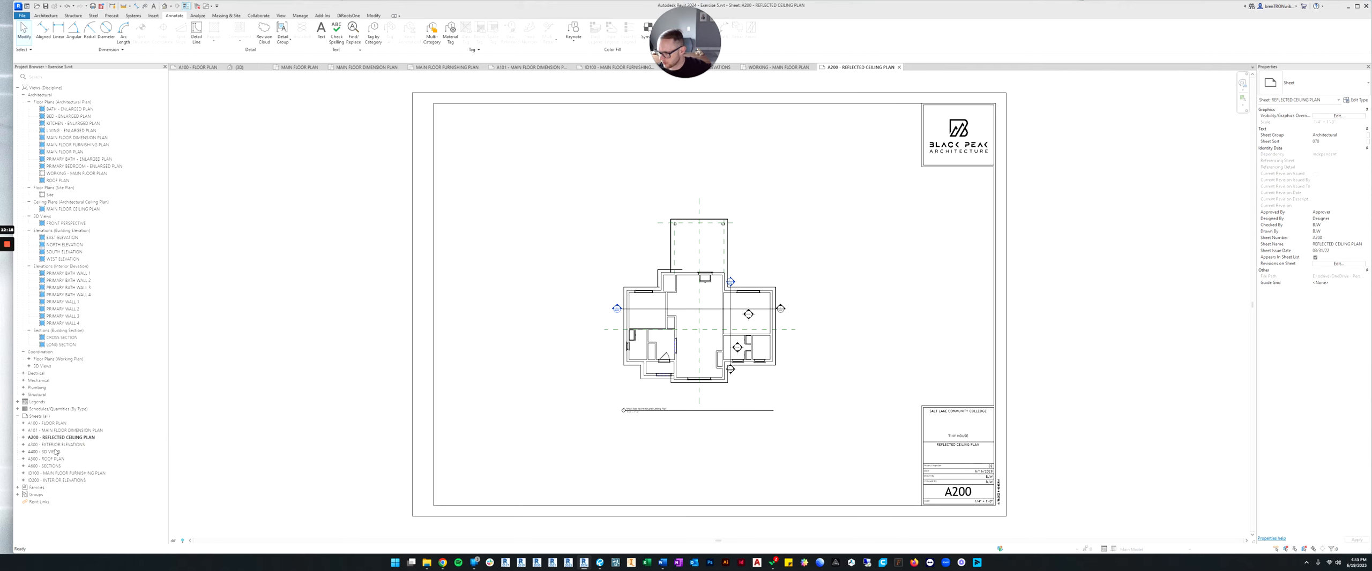
{"action": "double_click", "coordinate": [53, 474]}
{"action": "scroll", "coordinate": [638, 299], "scroll_direction": "down", "scroll_amount": 1}
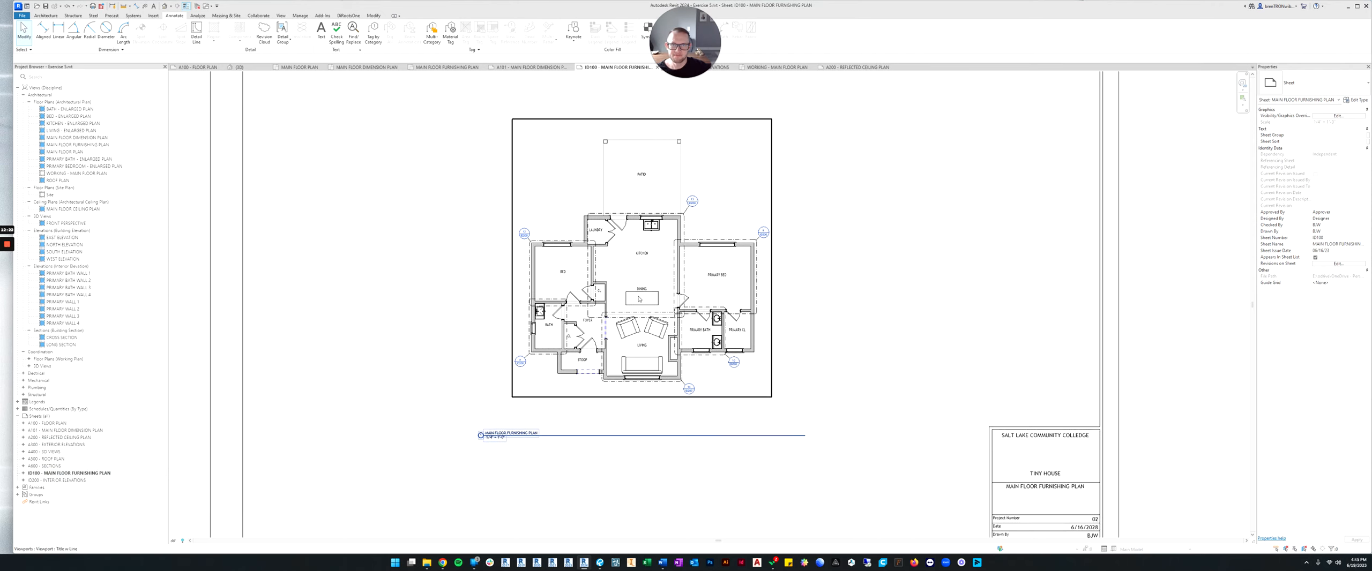
{"action": "left_click", "coordinate": [913, 260]}
{"action": "scroll", "coordinate": [893, 289], "scroll_direction": "down", "scroll_amount": 3}
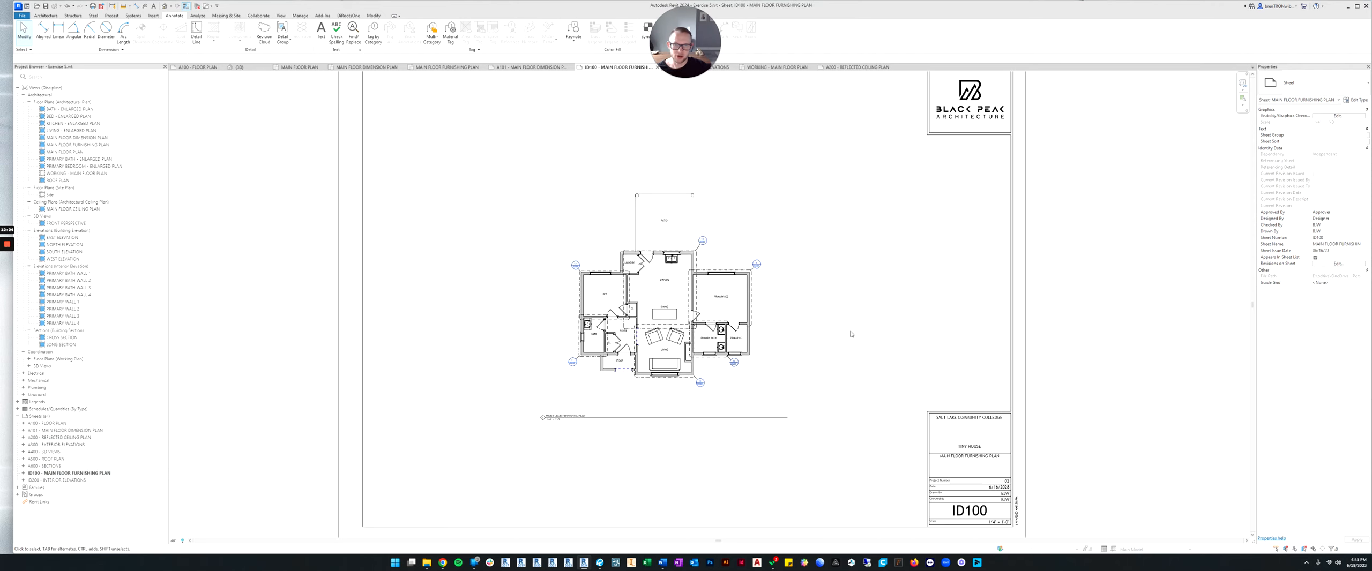
{"action": "scroll", "coordinate": [624, 306], "scroll_direction": "up", "scroll_amount": 3}
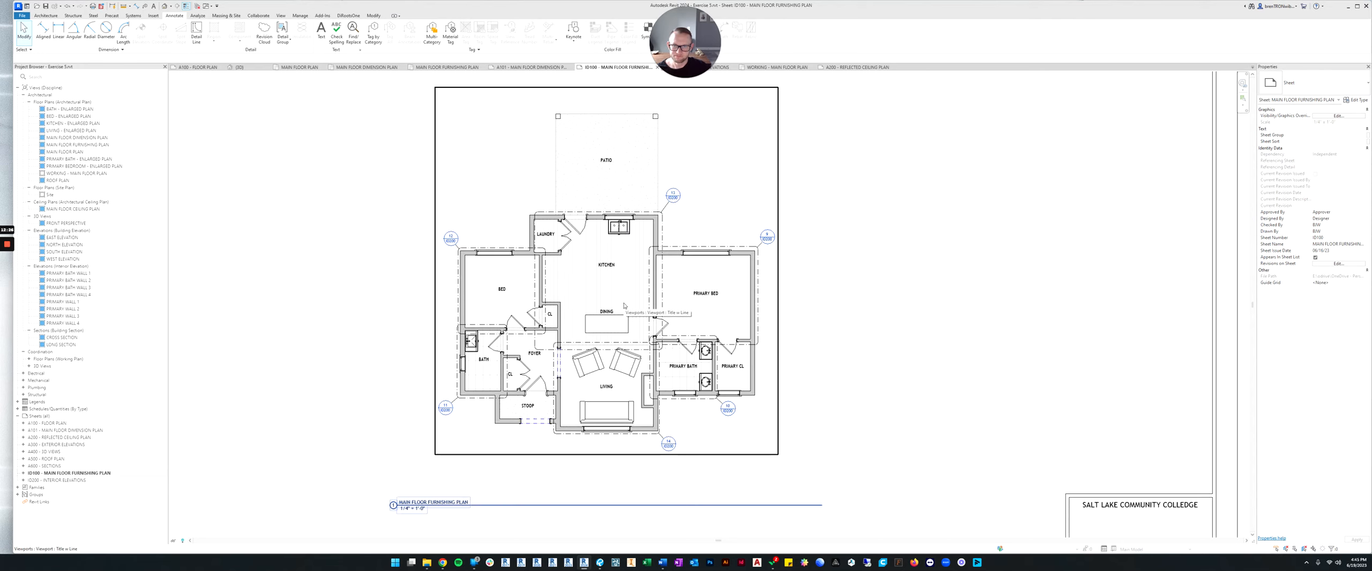
{"action": "scroll", "coordinate": [615, 265], "scroll_direction": "down", "scroll_amount": 2}
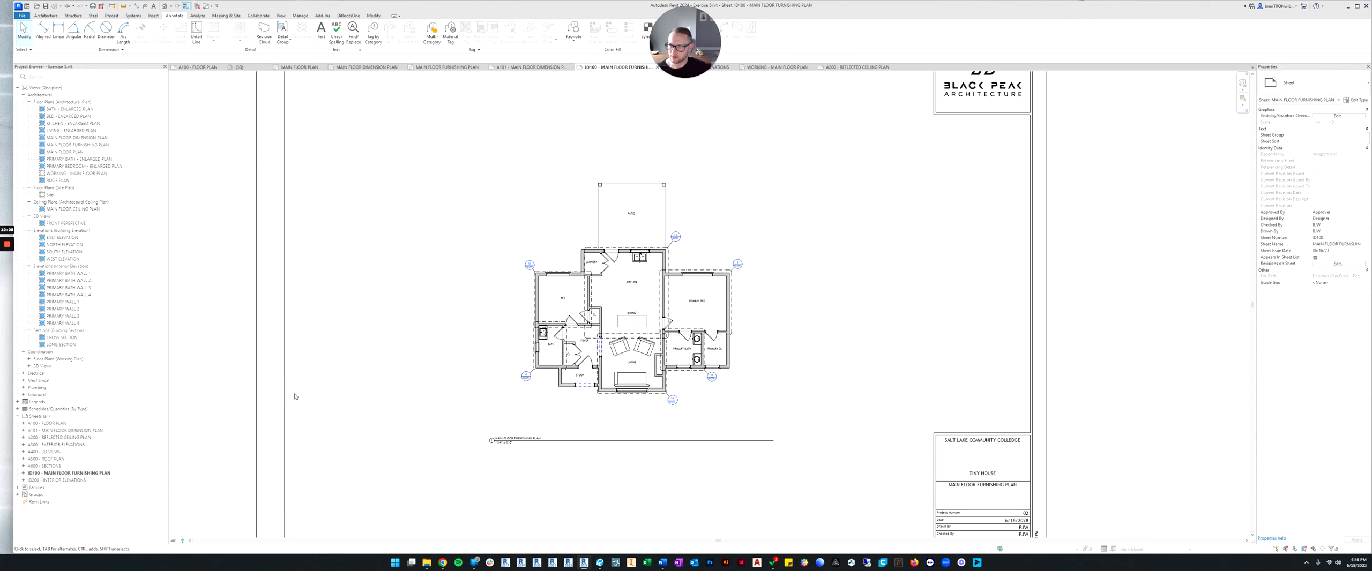
{"action": "scroll", "coordinate": [663, 332], "scroll_direction": "down", "scroll_amount": 2}
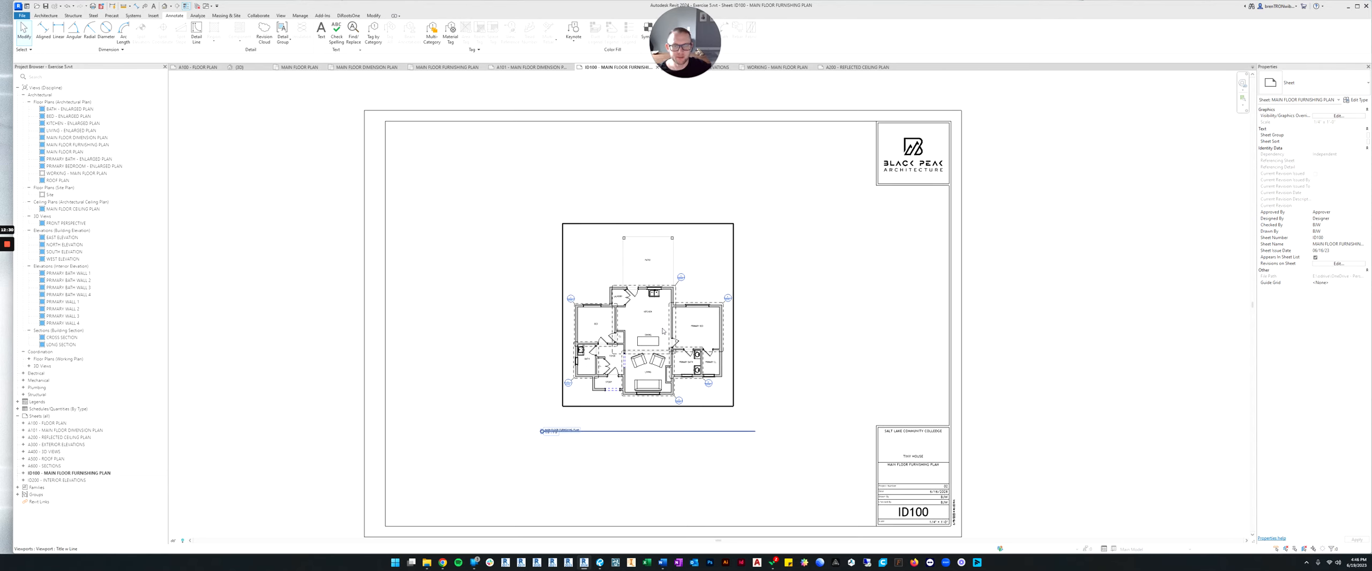